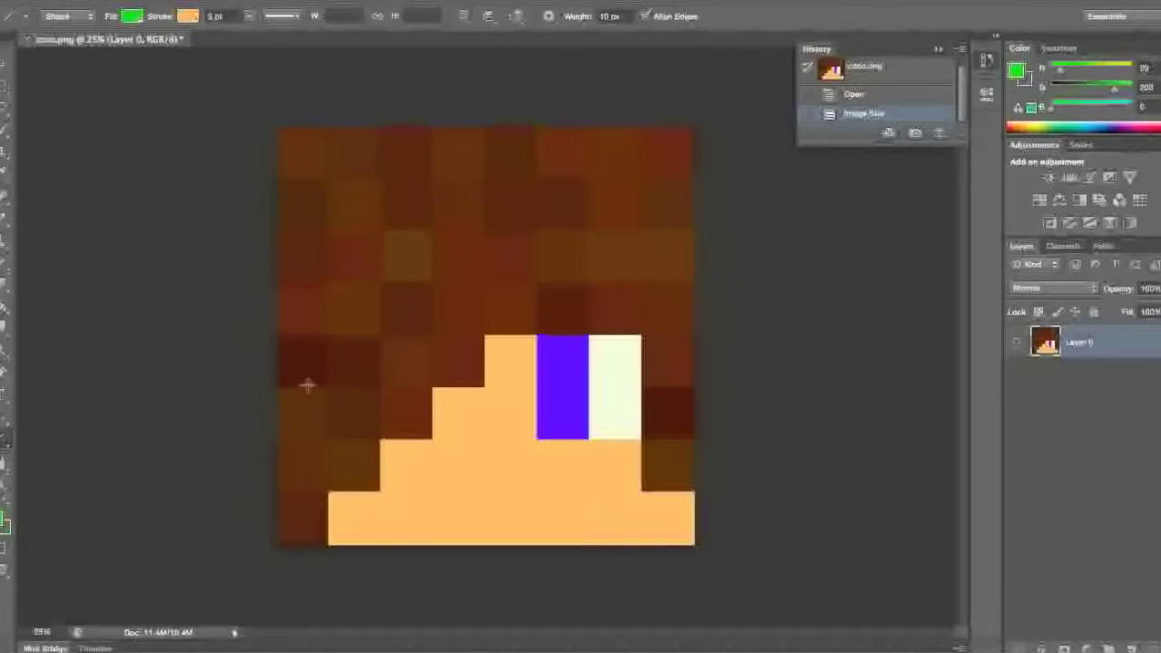
- Enlarge the canvas to a height of 3000 pixels
{"action": "left_click", "coordinate": [240, 3]}
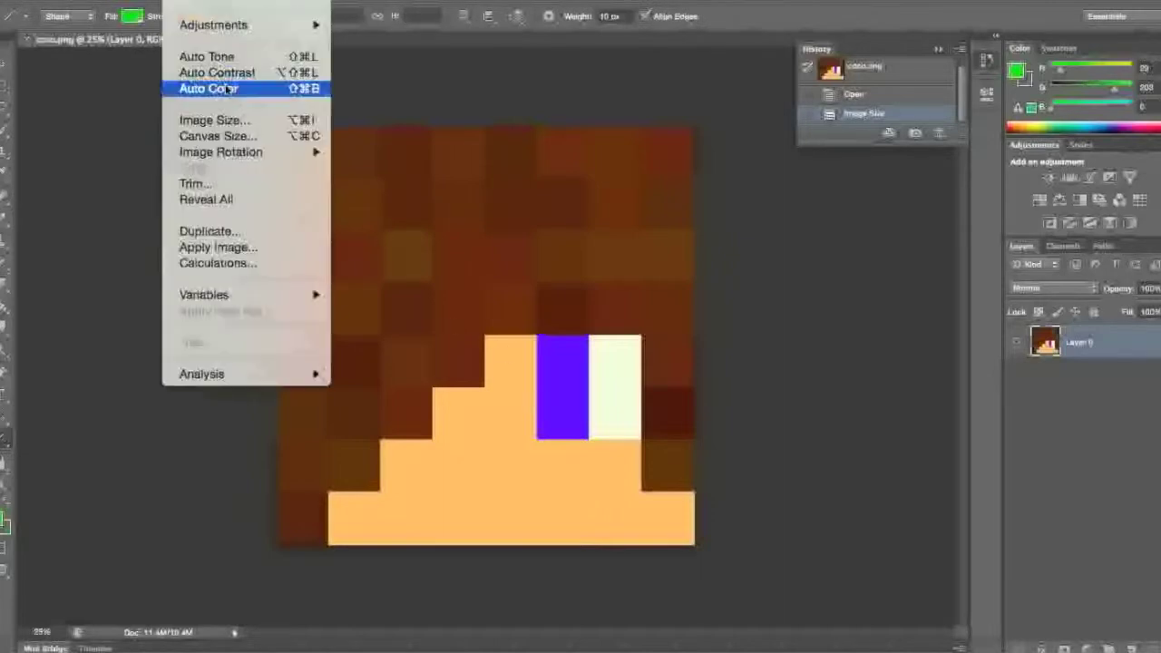
{"action": "left_click", "coordinate": [220, 142]}
{"action": "left_click", "coordinate": [624, 262]}
{"action": "left_click", "coordinate": [606, 246]}
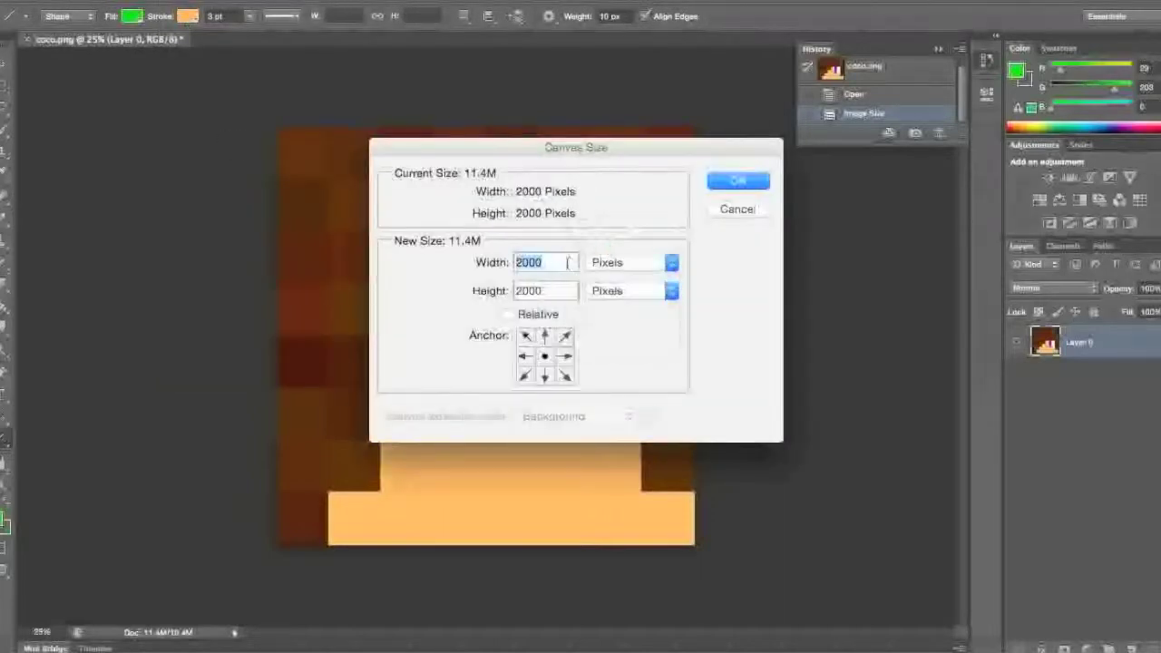
{"action": "key", "text": "BackSpace"}
{"action": "type", "text": "3000"}
{"action": "key", "text": "Return"}
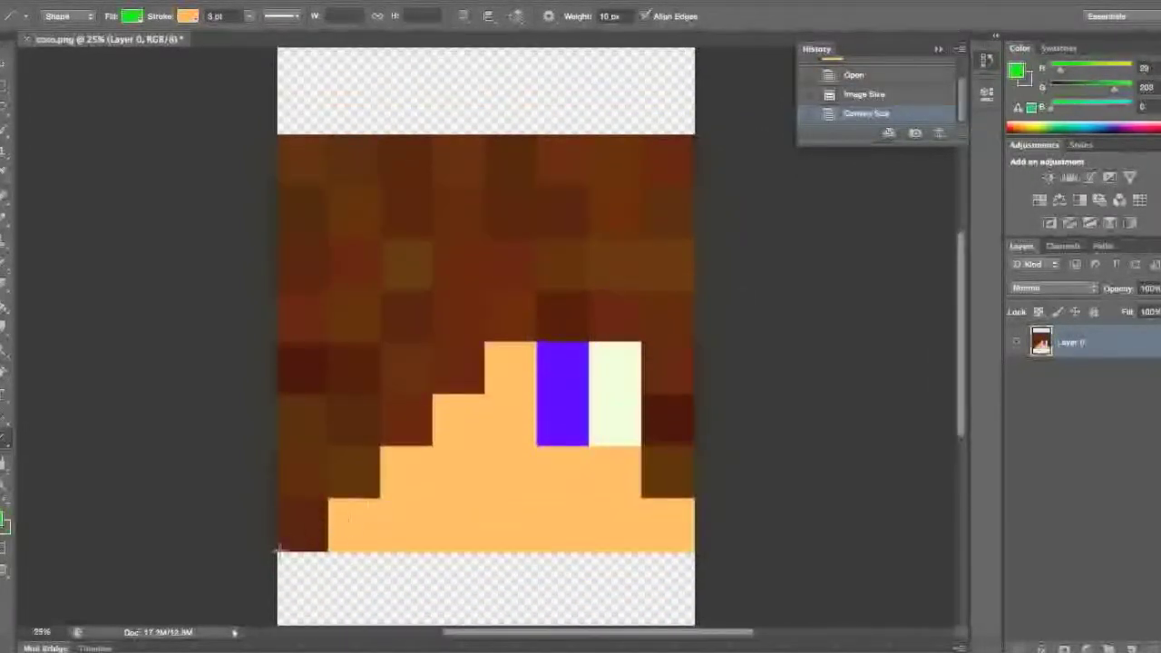
- Set the line fill and stroke to black and trace the lower left part of the hairline with connected straight lines
{"action": "left_click", "coordinate": [132, 16]}
{"action": "left_click", "coordinate": [201, 124]}
{"action": "left_click", "coordinate": [188, 16]}
{"action": "left_click", "coordinate": [259, 124]}
{"action": "left_click_drag", "start_coordinate": [277, 550], "coordinate": [381, 489]}
{"action": "mouse_move", "coordinate": [381, 489]}
{"action": "left_mouse_down"}
{"action": "mouse_move", "coordinate": [423, 433]}
{"action": "mouse_move", "coordinate": [419, 446]}
{"action": "left_mouse_up"}
- Enlarge the canvas to a width of 3000 pixels
{"action": "left_click", "coordinate": [173, 0]}
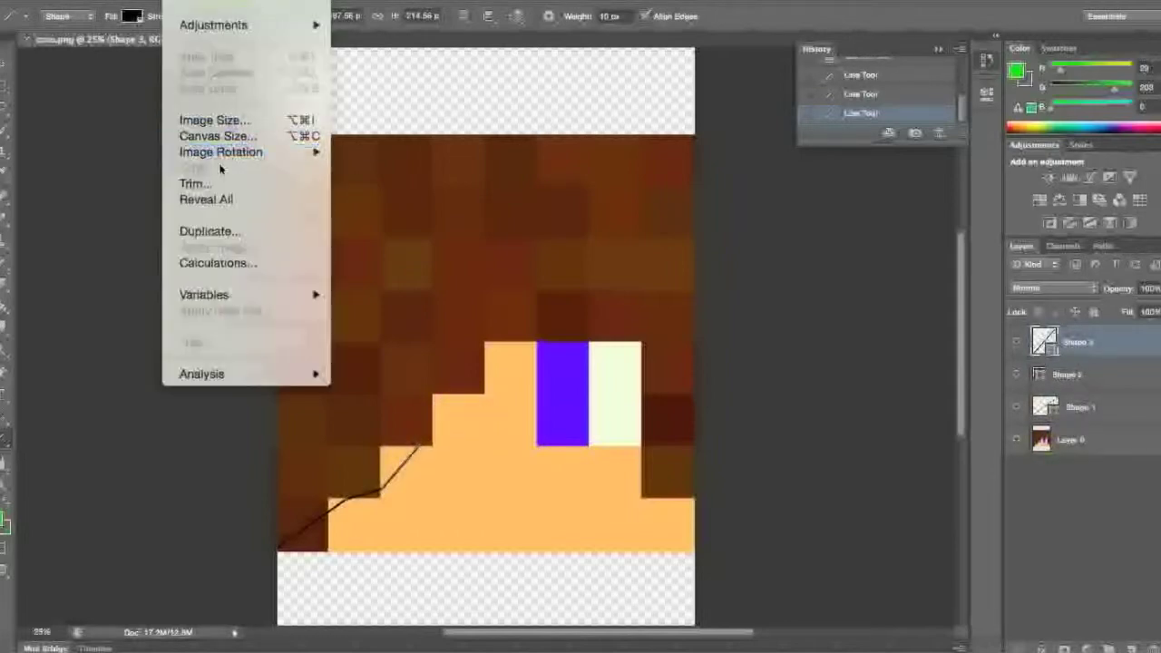
{"action": "left_click", "coordinate": [227, 136]}
{"action": "left_click", "coordinate": [622, 265]}
{"action": "left_click", "coordinate": [609, 249]}
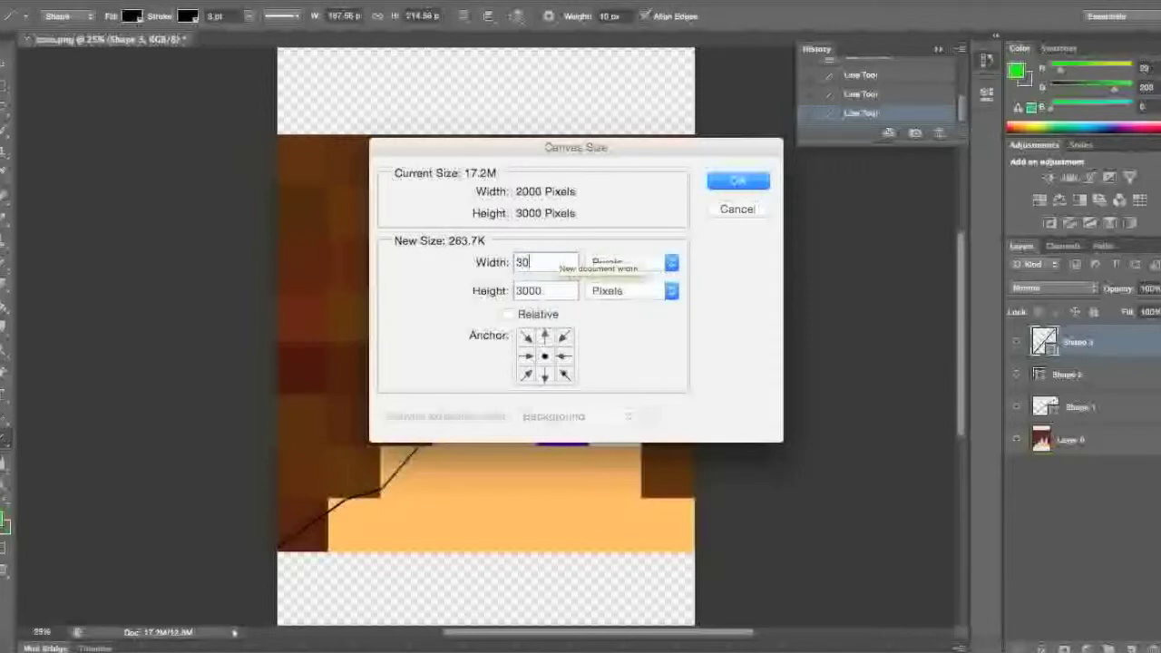
{"action": "key", "text": "Return"}
- Continue tracing the hairline upward, outline the eye with rounded corners, and divide the pupil from the white
{"action": "left_click_drag", "start_coordinate": [522, 420], "coordinate": [590, 356]}
{"action": "mouse_move", "coordinate": [590, 356]}
{"action": "left_mouse_down"}
{"action": "mouse_move", "coordinate": [617, 341]}
{"action": "mouse_move", "coordinate": [641, 365]}
{"action": "mouse_move", "coordinate": [643, 419]}
{"action": "left_mouse_up"}
{"action": "left_click_drag", "start_coordinate": [643, 419], "coordinate": [672, 444]}
{"action": "mouse_move", "coordinate": [671, 444]}
{"action": "left_mouse_down"}
{"action": "mouse_move", "coordinate": [725, 450]}
{"action": "mouse_move", "coordinate": [746, 428]}
{"action": "mouse_move", "coordinate": [745, 350]}
{"action": "mouse_move", "coordinate": [665, 344]}
{"action": "left_mouse_up"}
{"action": "left_click_drag", "start_coordinate": [692, 402], "coordinate": [693, 446]}
- Check the line art with Layer 0 hidden and extend the eye's dividing line down to its lower outline
{"action": "scroll", "coordinate": [1102, 533], "scroll_direction": "down", "scroll_amount": 3}
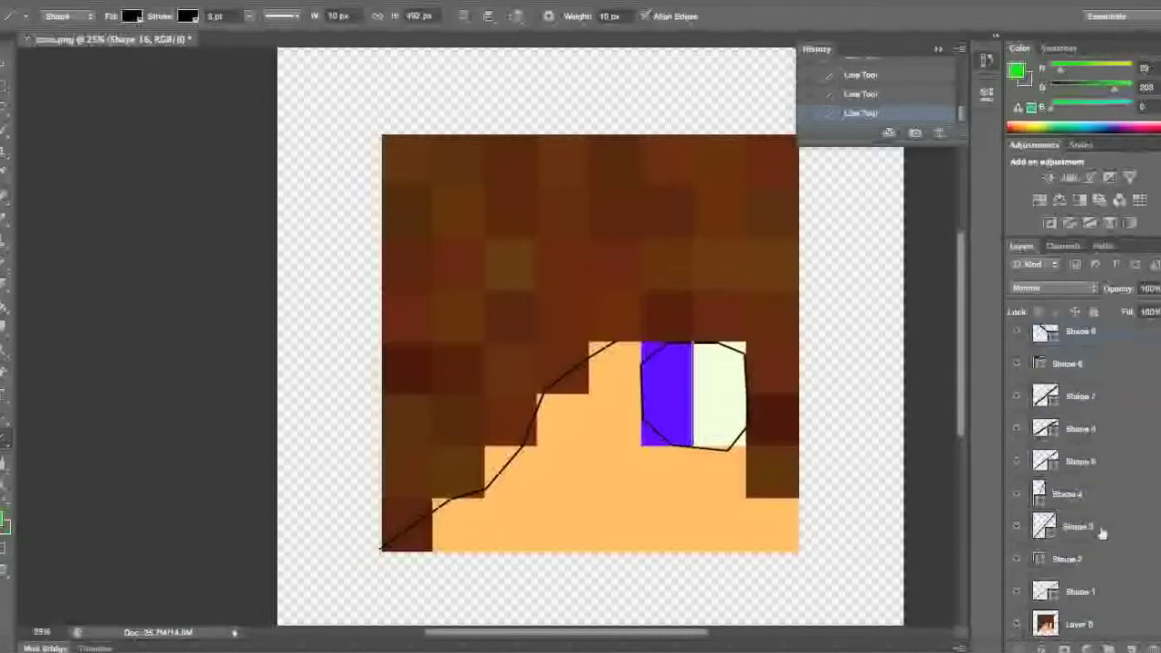
{"action": "left_click", "coordinate": [1016, 625]}
{"action": "left_click_drag", "start_coordinate": [693, 444], "coordinate": [693, 448]}
{"action": "scroll", "coordinate": [1043, 544], "scroll_direction": "down", "scroll_amount": 5}
{"action": "left_click", "coordinate": [1017, 624]}
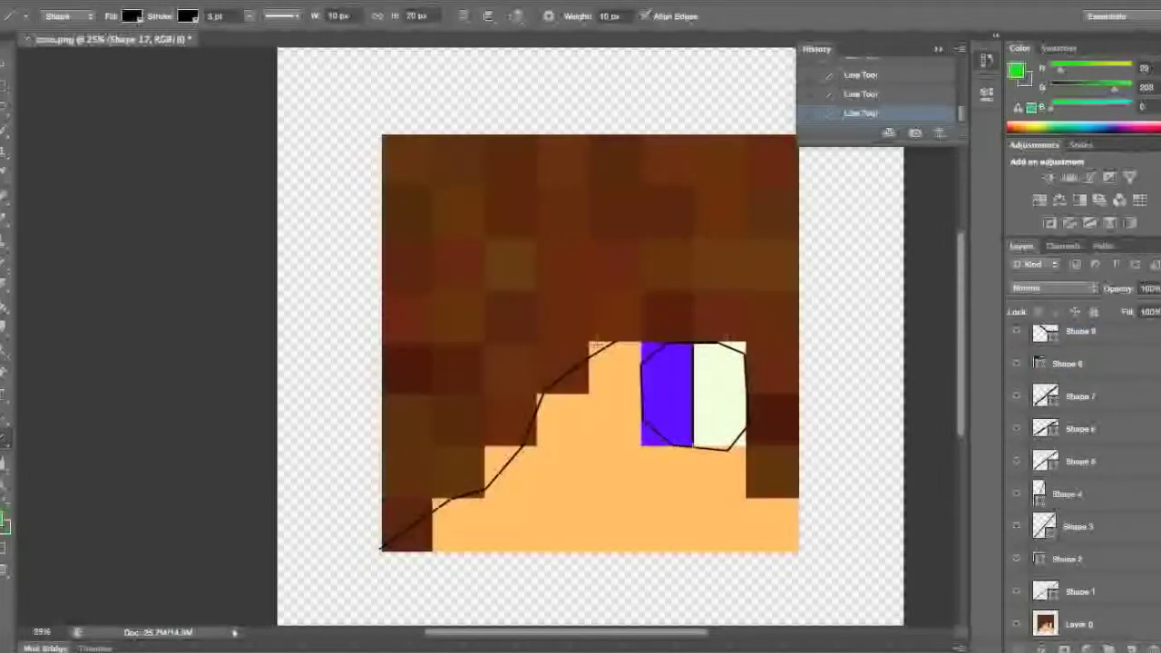
- Trace the hairline above the eye and down to the face's right edge, and compare it with Layer 0 hidden
{"action": "left_click_drag", "start_coordinate": [668, 337], "coordinate": [746, 353]}
{"action": "left_click_drag", "start_coordinate": [746, 353], "coordinate": [800, 508]}
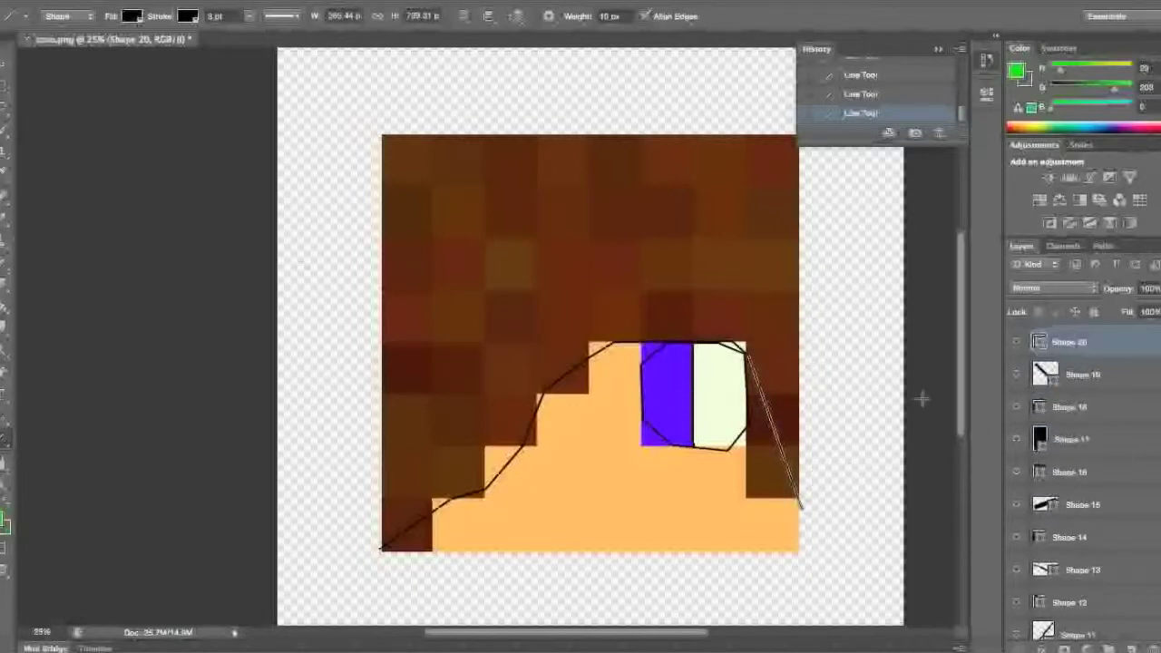
{"action": "scroll", "coordinate": [1043, 545], "scroll_direction": "down", "scroll_amount": 5}
{"action": "left_click", "coordinate": [1018, 623]}
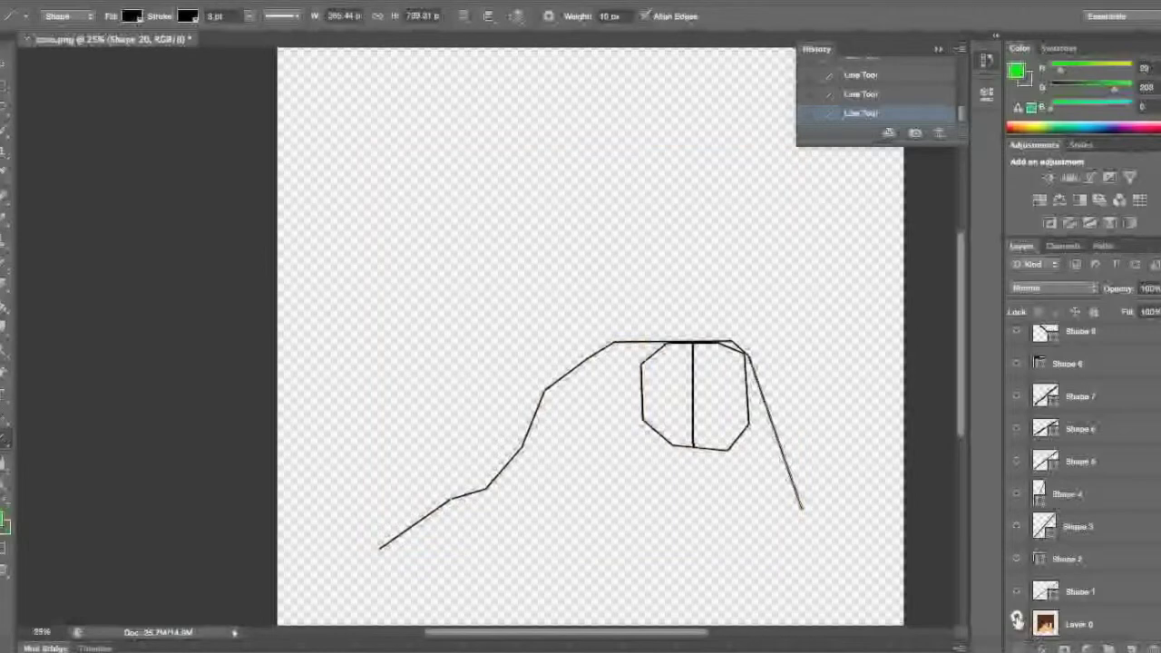
{"action": "left_click", "coordinate": [1017, 622]}
- Outline the face's bottom edge and lower right side, deleting the misplaced line
{"action": "left_click_drag", "start_coordinate": [379, 548], "coordinate": [800, 504]}
{"action": "left_click_drag", "start_coordinate": [379, 549], "coordinate": [384, 183]}
{"action": "key", "text": "Delete"}
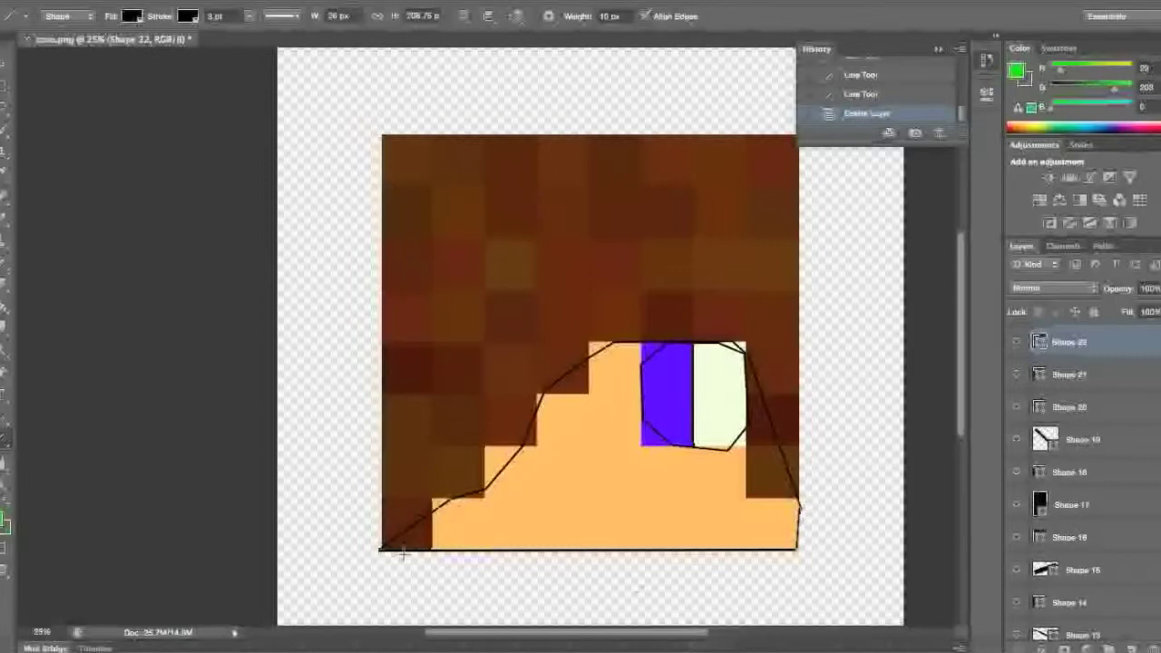
- Outline the head's left, top and right edges with angled upper corners, and hide Layer 0
{"action": "left_click_drag", "start_coordinate": [379, 549], "coordinate": [382, 130]}
{"action": "left_click_drag", "start_coordinate": [382, 131], "coordinate": [780, 133]}
{"action": "left_click_drag", "start_coordinate": [780, 133], "coordinate": [805, 152]}
{"action": "left_click_drag", "start_coordinate": [805, 146], "coordinate": [790, 5]}
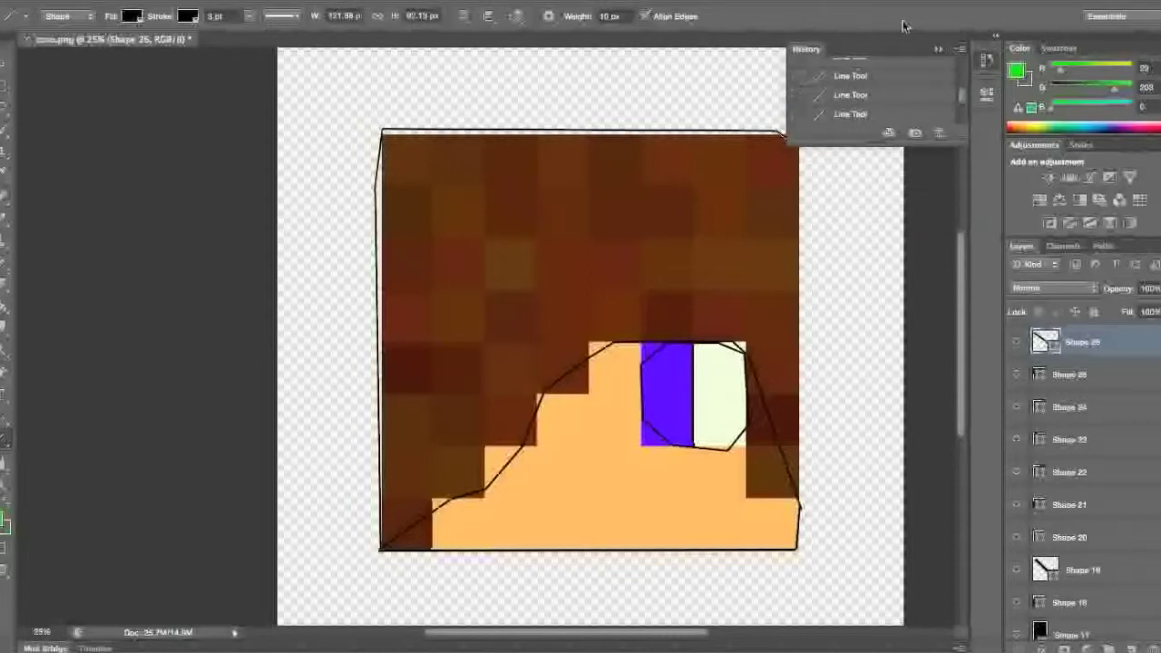
{"action": "left_click_drag", "start_coordinate": [810, 51], "coordinate": [349, 92]}
{"action": "left_click_drag", "start_coordinate": [798, 138], "coordinate": [800, 524]}
{"action": "scroll", "coordinate": [1127, 474], "scroll_direction": "down", "scroll_amount": 10}
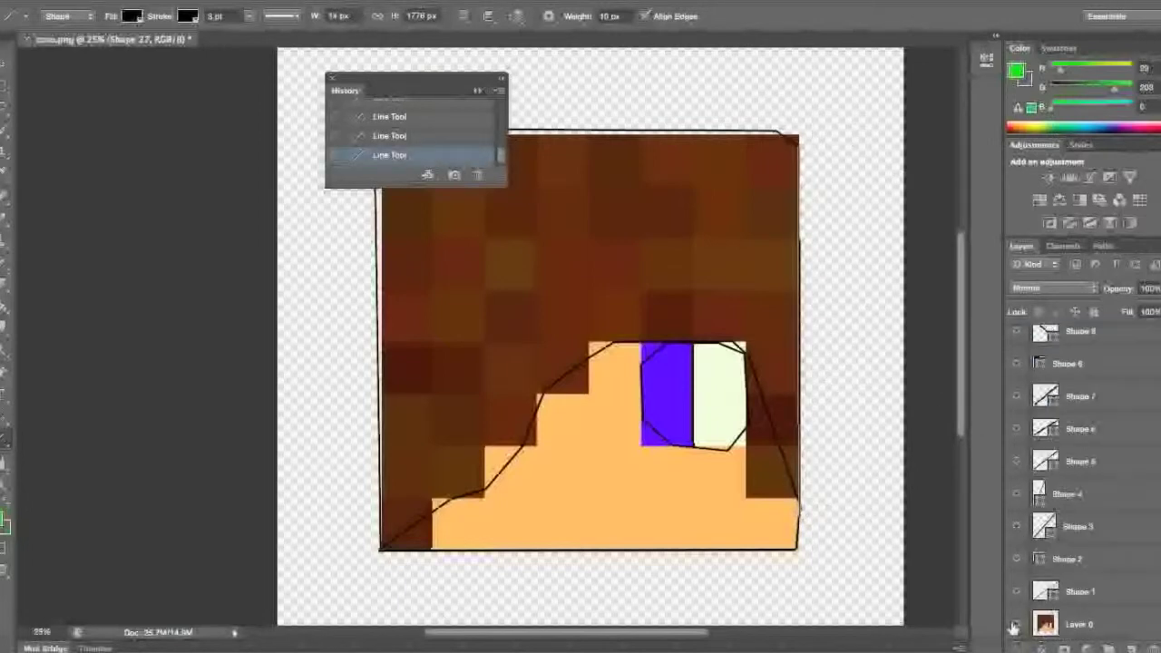
{"action": "left_click", "coordinate": [1015, 625]}
- Try adding small line segments along the head's top edge, and delete them
{"action": "left_click_drag", "start_coordinate": [659, 125], "coordinate": [667, 118]}
{"action": "left_click_drag", "start_coordinate": [668, 118], "coordinate": [696, 130]}
{"action": "key", "text": "Delete"}
{"action": "key", "text": "Delete"}
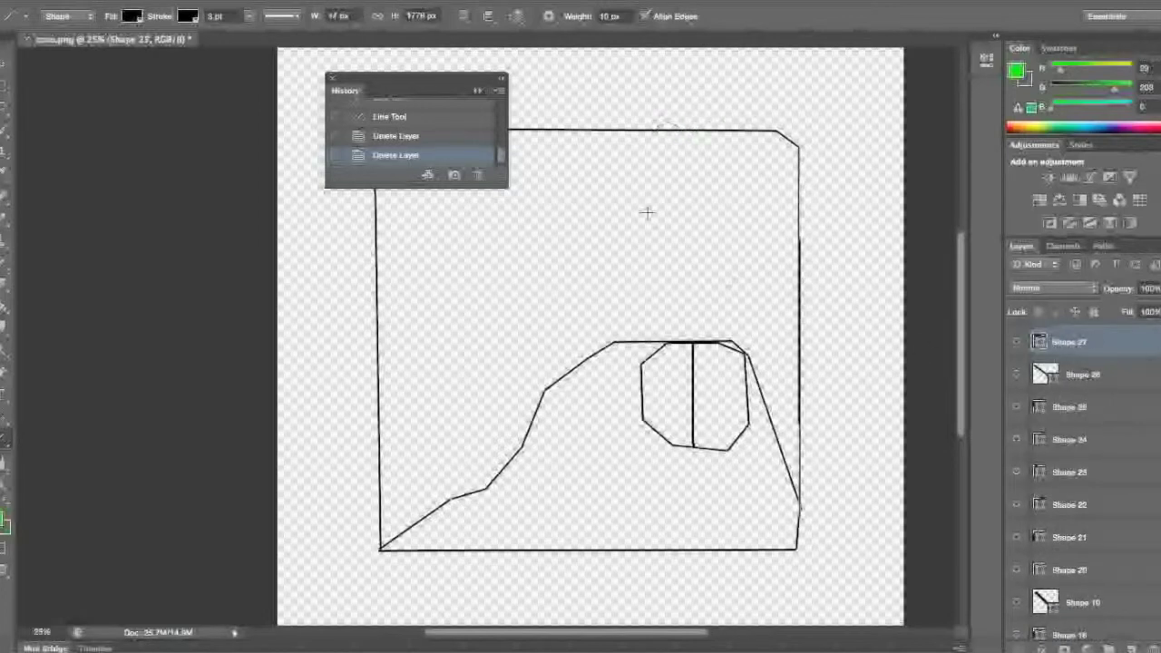
{"action": "left_click_drag", "start_coordinate": [701, 132], "coordinate": [704, 133]}
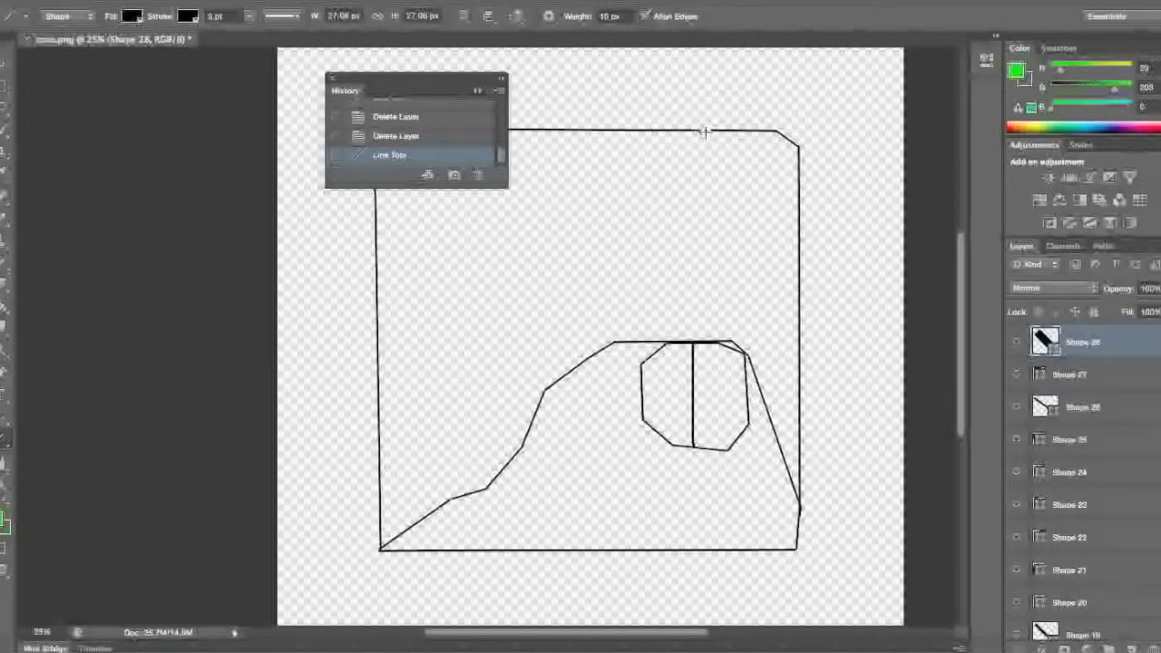
{"action": "key", "text": "Delete"}
- Move the History panel off the drawing and compare the finished head outline with Layer 0, leaving the layer hidden
{"action": "left_click_drag", "start_coordinate": [408, 80], "coordinate": [164, 109]}
{"action": "scroll", "coordinate": [1070, 472], "scroll_direction": "down", "scroll_amount": 10}
{"action": "left_click", "coordinate": [1015, 624]}
{"action": "left_click", "coordinate": [1015, 624]}
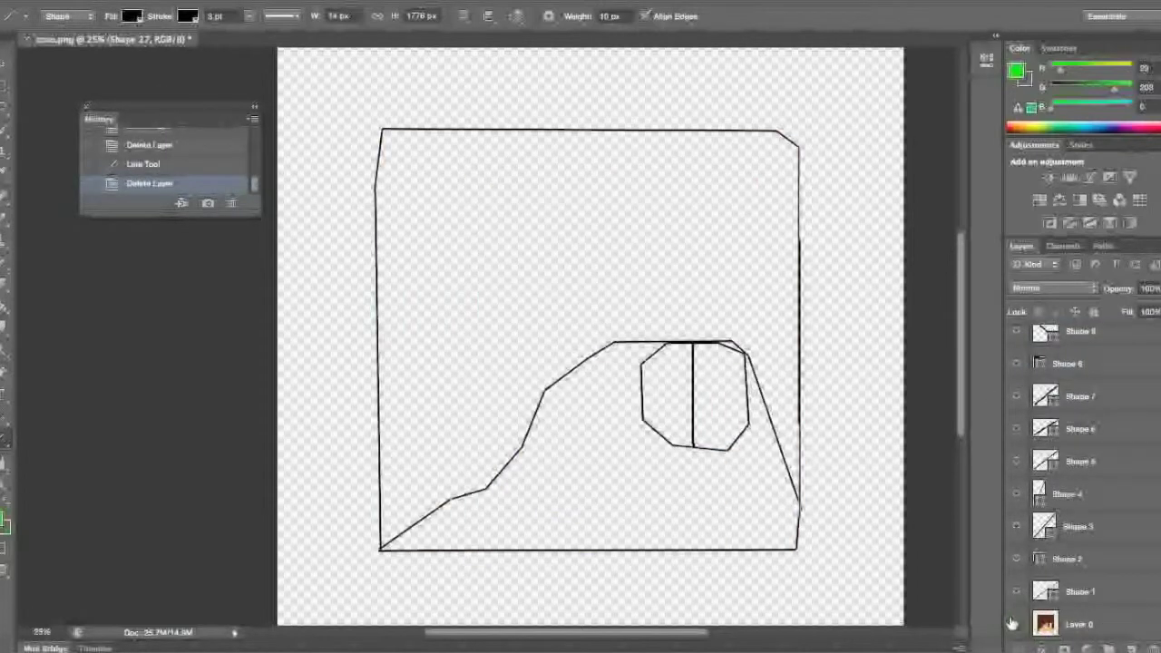
- Draw a small outlined block letter T above the head's upper left
{"action": "mouse_move", "coordinate": [437, 65]}
{"action": "left_mouse_down"}
{"action": "mouse_move", "coordinate": [420, 110]}
{"action": "mouse_move", "coordinate": [444, 111]}
{"action": "mouse_move", "coordinate": [448, 71]}
{"action": "mouse_move", "coordinate": [484, 66]}
{"action": "left_mouse_up"}
{"action": "left_click_drag", "start_coordinate": [485, 65], "coordinate": [479, 53]}
{"action": "left_click_drag", "start_coordinate": [479, 53], "coordinate": [402, 56]}
{"action": "mouse_move", "coordinate": [403, 56]}
{"action": "left_mouse_down"}
{"action": "mouse_move", "coordinate": [404, 77]}
{"action": "mouse_move", "coordinate": [437, 66]}
{"action": "left_mouse_up"}
- Draw a small outlined block letter H beside the T above the head
{"action": "mouse_move", "coordinate": [530, 53]}
{"action": "left_mouse_down"}
{"action": "mouse_move", "coordinate": [530, 115]}
{"action": "mouse_move", "coordinate": [557, 116]}
{"action": "mouse_move", "coordinate": [557, 88]}
{"action": "mouse_move", "coordinate": [586, 86]}
{"action": "left_mouse_up"}
{"action": "left_click_drag", "start_coordinate": [586, 86], "coordinate": [588, 115]}
{"action": "left_click_drag", "start_coordinate": [589, 115], "coordinate": [606, 113]}
{"action": "left_click_drag", "start_coordinate": [606, 113], "coordinate": [607, 71]}
{"action": "mouse_move", "coordinate": [607, 71]}
{"action": "left_mouse_down"}
{"action": "mouse_move", "coordinate": [593, 71]}
{"action": "mouse_move", "coordinate": [605, 51]}
{"action": "left_mouse_up"}
{"action": "left_click_drag", "start_coordinate": [606, 52], "coordinate": [590, 52]}
{"action": "left_click_drag", "start_coordinate": [590, 51], "coordinate": [588, 76]}
{"action": "left_click_drag", "start_coordinate": [588, 76], "coordinate": [555, 61]}
{"action": "left_click_drag", "start_coordinate": [555, 60], "coordinate": [527, 57]}
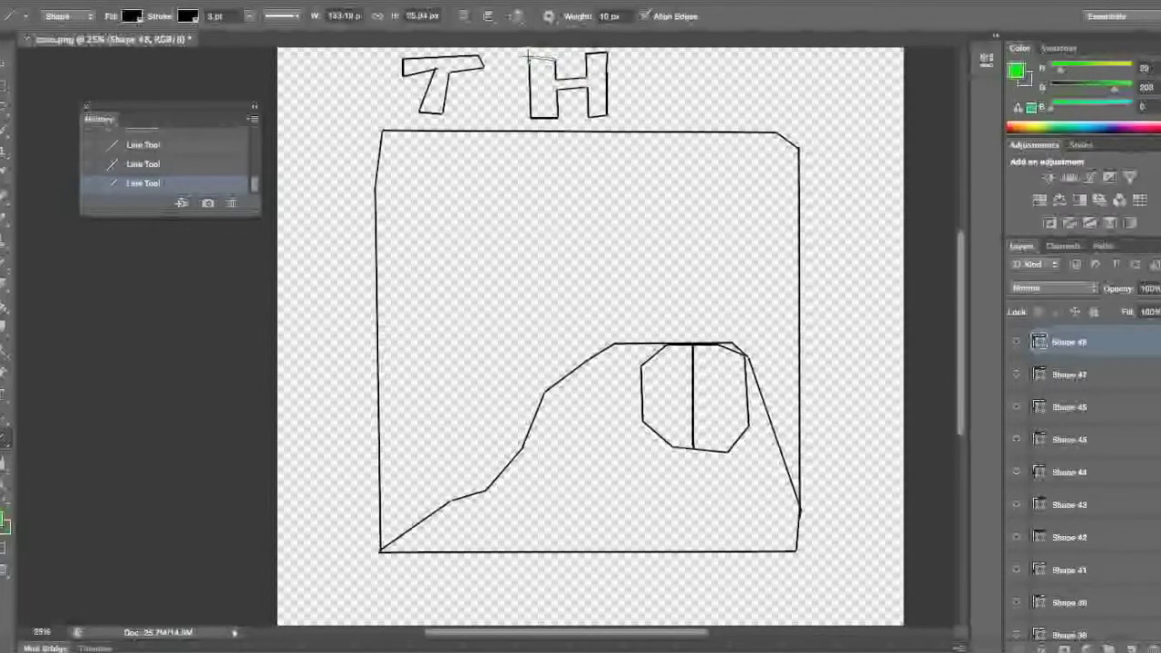
- Draw a small outlined block letter E to complete the word THE above the head
{"action": "mouse_move", "coordinate": [687, 65]}
{"action": "left_mouse_down"}
{"action": "mouse_move", "coordinate": [675, 118]}
{"action": "mouse_move", "coordinate": [716, 121]}
{"action": "mouse_move", "coordinate": [715, 108]}
{"action": "left_mouse_up"}
{"action": "left_click_drag", "start_coordinate": [715, 108], "coordinate": [699, 107]}
{"action": "left_click_drag", "start_coordinate": [699, 107], "coordinate": [699, 92]}
{"action": "left_click_drag", "start_coordinate": [699, 93], "coordinate": [729, 92]}
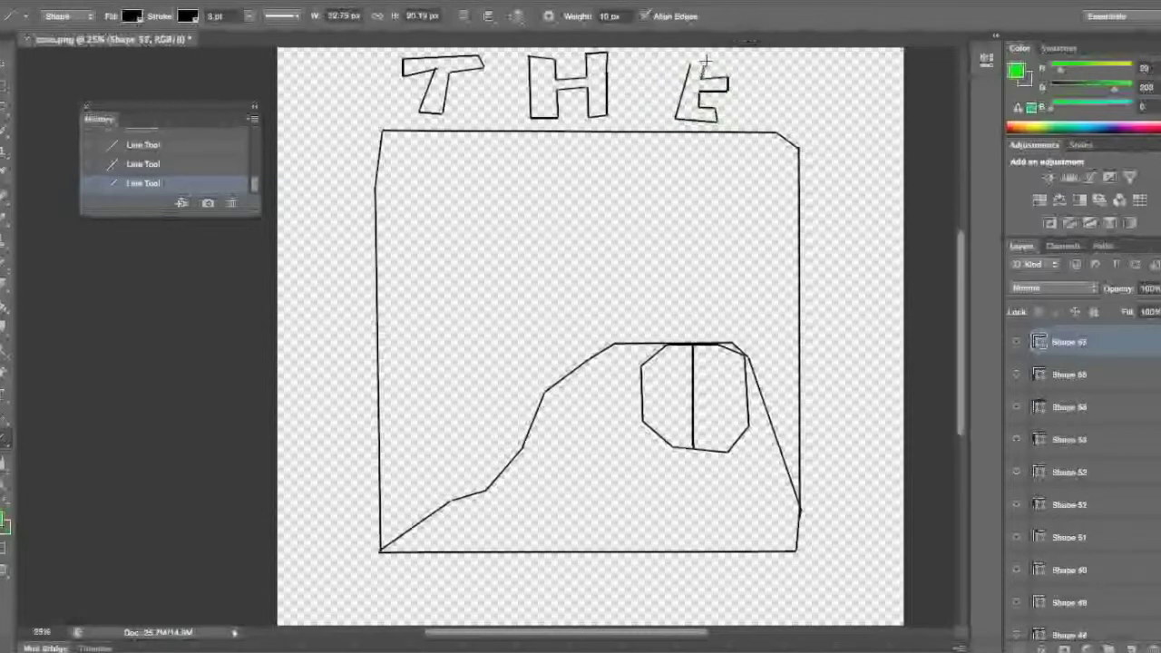
{"action": "left_click_drag", "start_coordinate": [735, 56], "coordinate": [736, 56]}
{"action": "left_click_drag", "start_coordinate": [735, 55], "coordinate": [689, 55]}
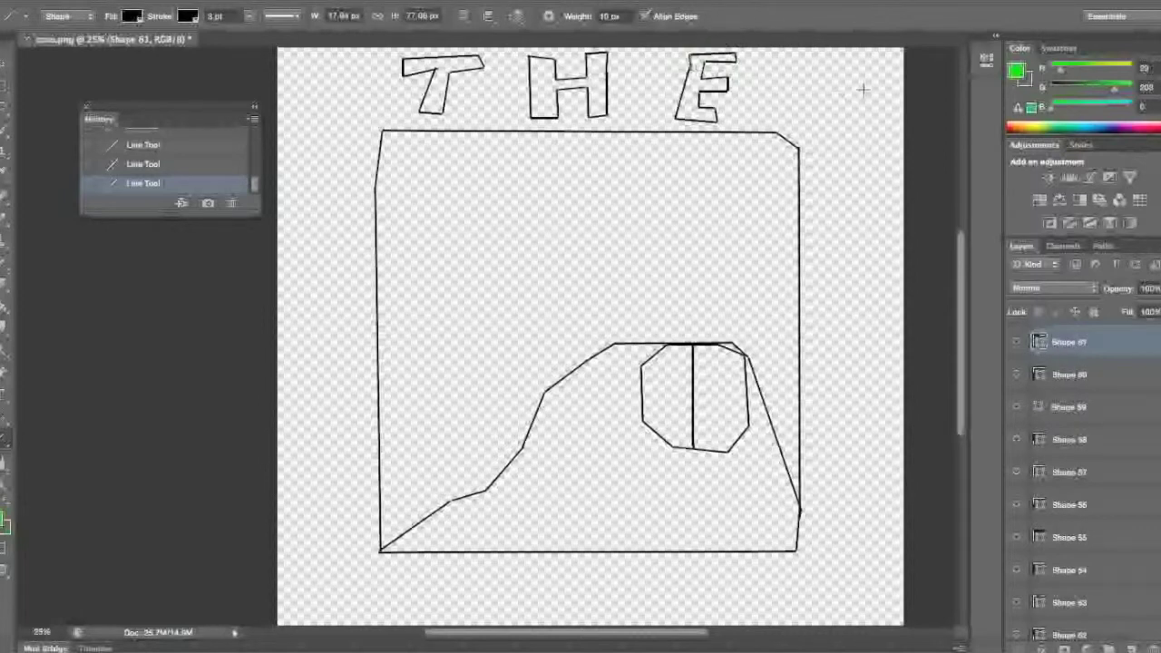
- Start drawing outlined lettering at the lower left corner of the canvas
{"action": "left_click_drag", "start_coordinate": [293, 591], "coordinate": [295, 616]}
{"action": "mouse_move", "coordinate": [320, 575]}
{"action": "left_mouse_down"}
{"action": "mouse_move", "coordinate": [327, 589]}
{"action": "mouse_move", "coordinate": [309, 591]}
{"action": "mouse_move", "coordinate": [330, 603]}
{"action": "left_mouse_up"}
{"action": "mouse_move", "coordinate": [330, 602]}
{"action": "left_mouse_down"}
{"action": "mouse_move", "coordinate": [330, 616]}
{"action": "mouse_move", "coordinate": [294, 615]}
{"action": "mouse_move", "coordinate": [361, 619]}
{"action": "left_mouse_up"}
{"action": "left_click_drag", "start_coordinate": [361, 577], "coordinate": [358, 617]}
- Delete all the lettering line layers, keeping only the head outline
{"action": "key", "text": "Delete"}
{"action": "key", "text": "Delete"}
{"action": "key", "text": "Delete"}
{"action": "key", "text": "Delete"}
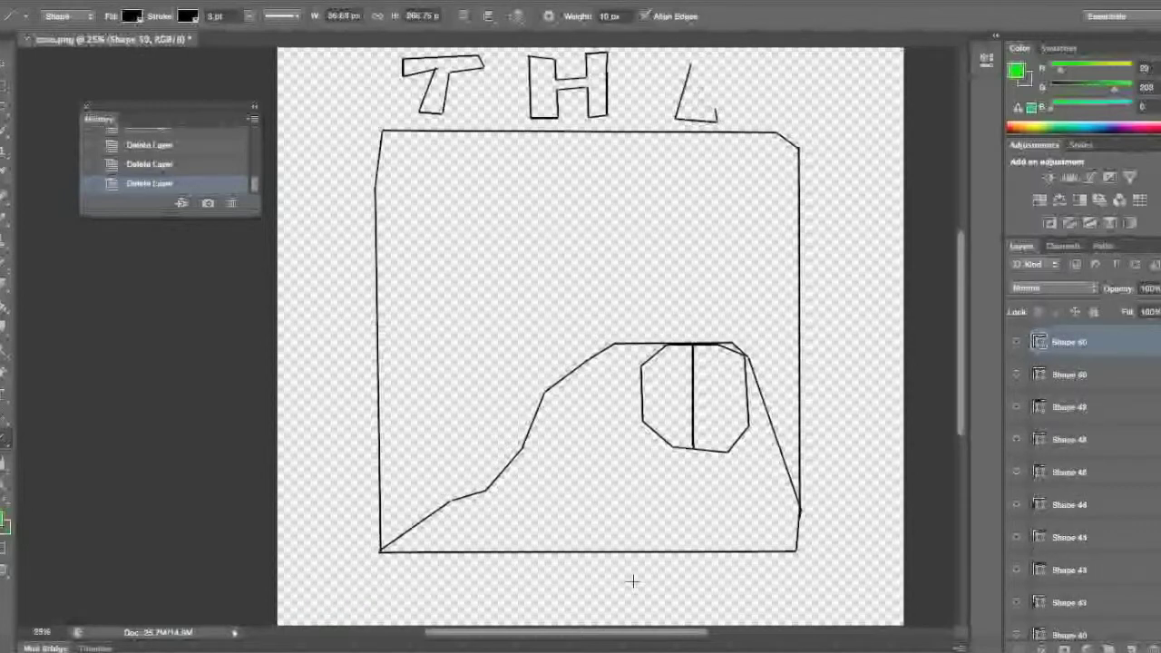
{"action": "key", "text": "Delete"}
{"action": "key", "text": "Delete"}
{"action": "key", "text": "Delete"}
{"action": "key", "text": "Delete"}
{"action": "key", "text": "Delete"}
{"action": "key", "text": "Delete"}
{"action": "key", "text": "Delete"}
{"action": "key", "text": "Delete"}
{"action": "key", "text": "Delete"}
{"action": "key", "text": "Delete"}
{"action": "key", "text": "Delete"}
{"action": "key", "text": "Delete"}
{"action": "key", "text": "Delete"}
{"action": "key", "text": "Delete"}
{"action": "key", "text": "Delete"}
{"action": "key", "text": "Delete"}
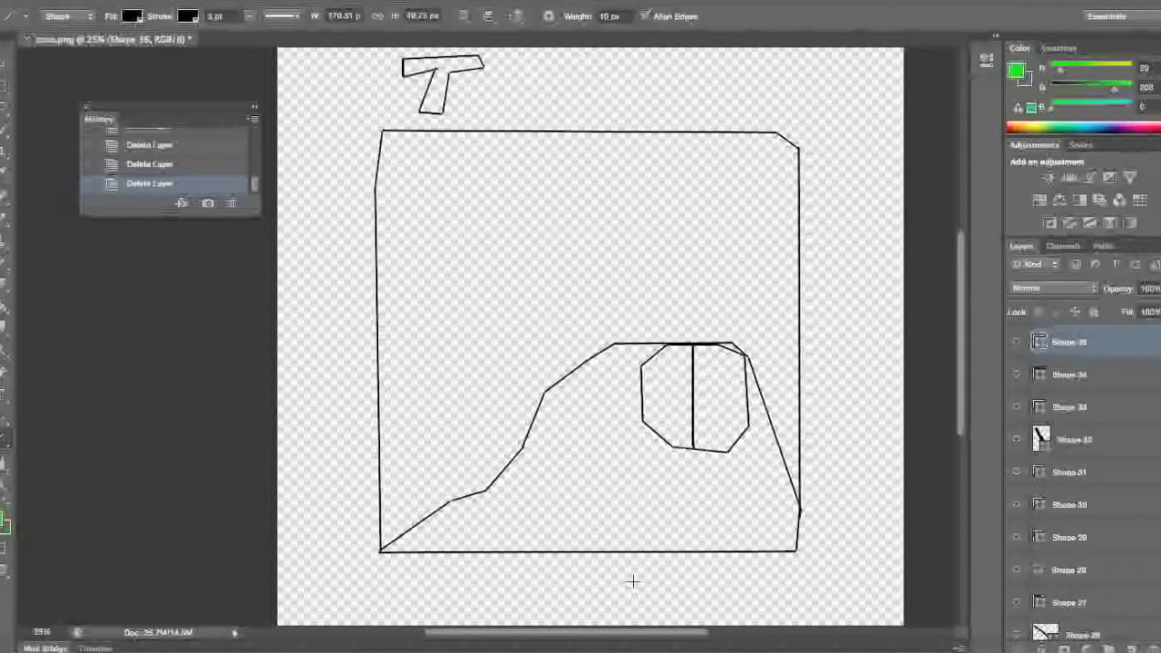
{"action": "key", "text": "Delete"}
{"action": "key", "text": "Delete"}
{"action": "key", "text": "Delete"}
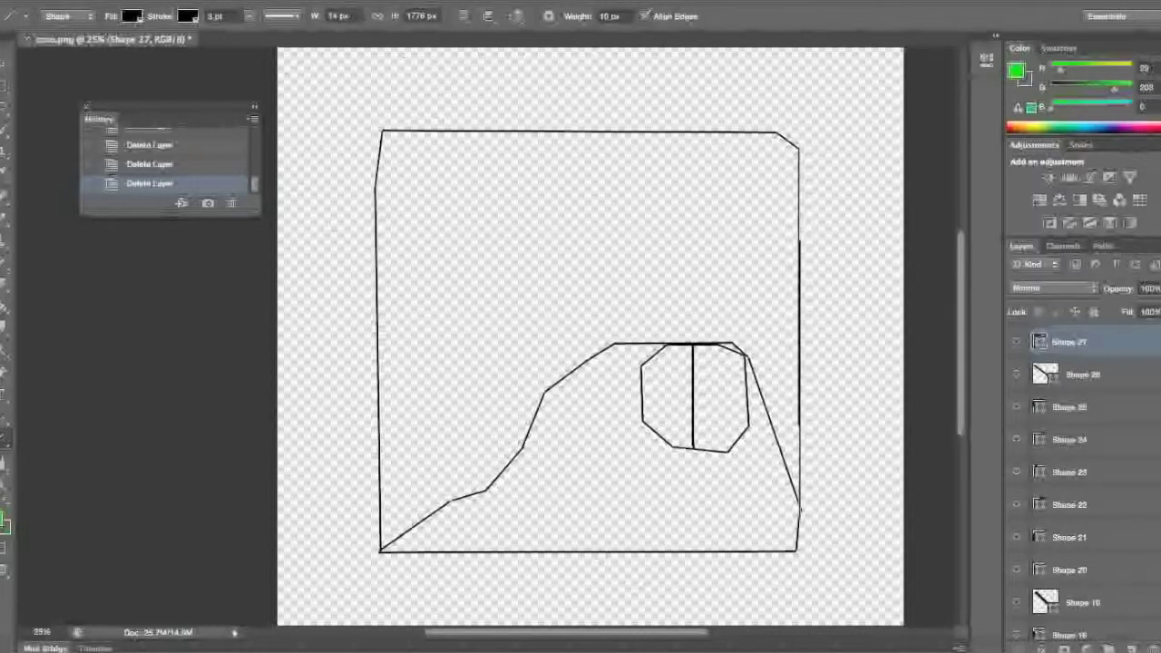
- Enlarge the canvas to 5000 by 5000 pixels
{"action": "left_click", "coordinate": [231, 96]}
{"action": "left_click", "coordinate": [635, 262]}
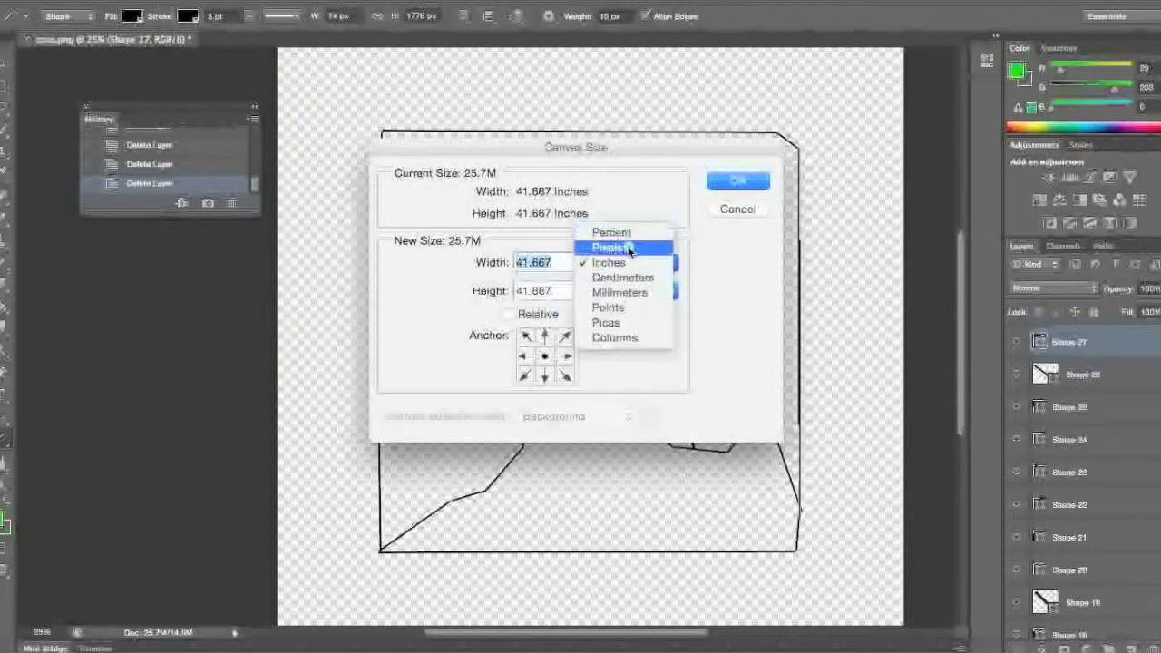
{"action": "left_click", "coordinate": [629, 248]}
{"action": "type", "text": "5000"}
{"action": "key", "text": "Tab"}
{"action": "type", "text": "5"}
{"action": "key", "text": "Return"}
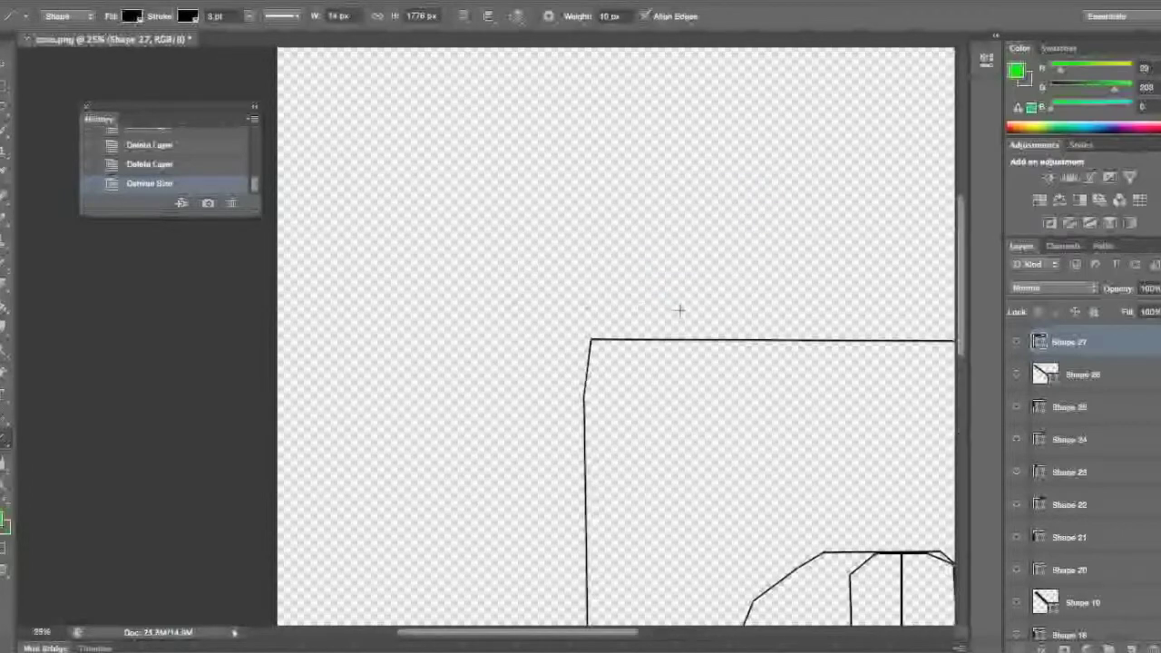
- Draw a large outlined block letter T above the head's upper left, moving the History panel out of the way
{"action": "scroll", "coordinate": [674, 311], "scroll_direction": "right", "scroll_amount": 5}
{"action": "mouse_move", "coordinate": [300, 138]}
{"action": "left_mouse_down"}
{"action": "mouse_move", "coordinate": [280, 336]}
{"action": "mouse_move", "coordinate": [362, 339]}
{"action": "mouse_move", "coordinate": [368, 189]}
{"action": "left_mouse_up"}
{"action": "mouse_move", "coordinate": [86, 102]}
{"action": "left_mouse_down"}
{"action": "mouse_move", "coordinate": [314, 29]}
{"action": "mouse_move", "coordinate": [956, 119]}
{"action": "mouse_move", "coordinate": [901, 72]}
{"action": "mouse_move", "coordinate": [895, 42]}
{"action": "left_mouse_up"}
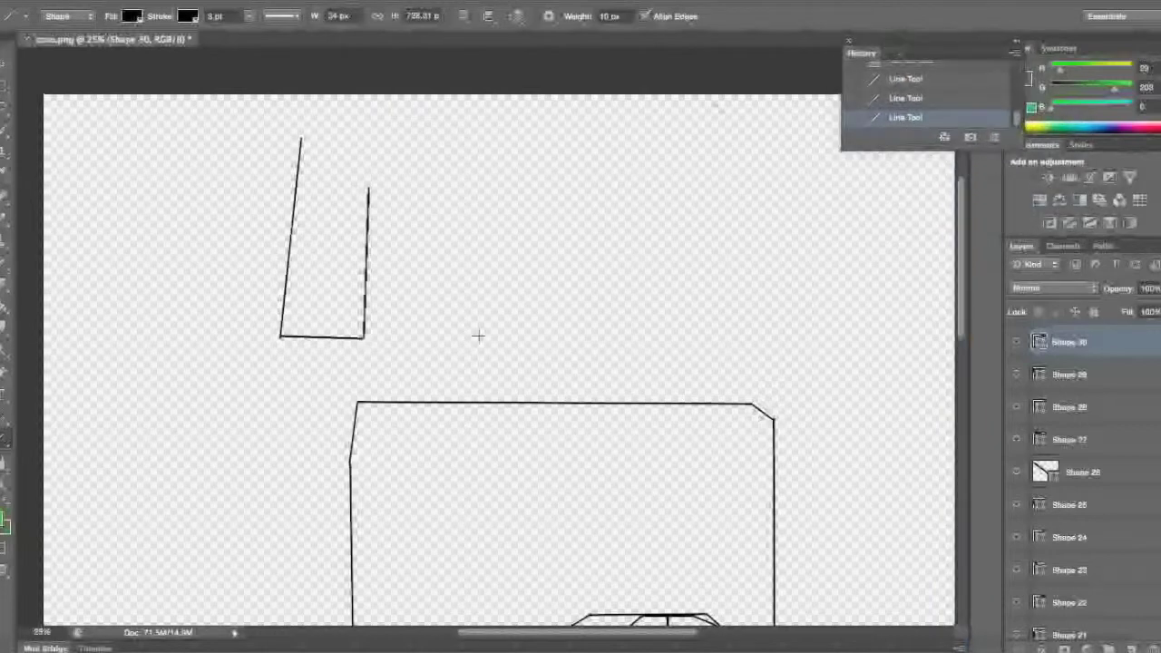
{"action": "left_click_drag", "start_coordinate": [371, 158], "coordinate": [369, 154]}
{"action": "left_click_drag", "start_coordinate": [369, 154], "coordinate": [448, 155]}
{"action": "mouse_move", "coordinate": [448, 155]}
{"action": "left_mouse_down"}
{"action": "mouse_move", "coordinate": [447, 119]}
{"action": "mouse_move", "coordinate": [219, 109]}
{"action": "left_mouse_up"}
{"action": "left_click_drag", "start_coordinate": [218, 109], "coordinate": [219, 136]}
{"action": "left_click_drag", "start_coordinate": [219, 136], "coordinate": [302, 140]}
{"action": "left_click_drag", "start_coordinate": [448, 148], "coordinate": [450, 141]}
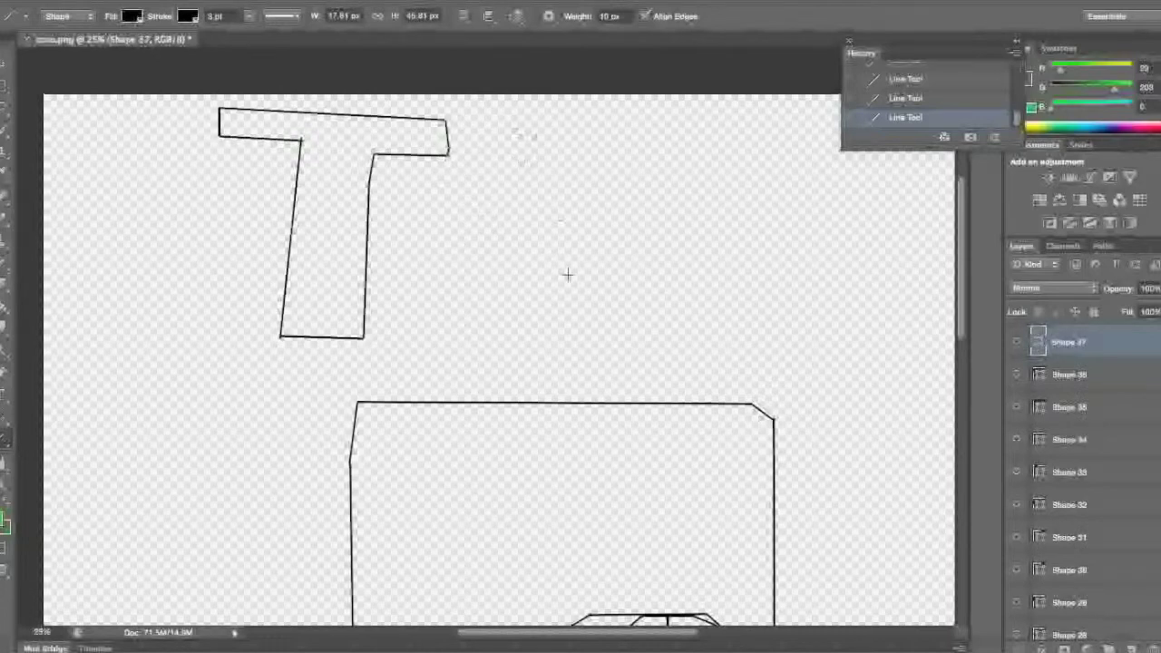
- Draw the left stem, crossbar and lower right leg of a large outlined H beside the T
{"action": "mouse_move", "coordinate": [538, 322]}
{"action": "left_mouse_down"}
{"action": "mouse_move", "coordinate": [515, 134]}
{"action": "mouse_move", "coordinate": [572, 133]}
{"action": "left_mouse_up"}
{"action": "left_click_drag", "start_coordinate": [572, 134], "coordinate": [577, 232]}
{"action": "left_click_drag", "start_coordinate": [577, 231], "coordinate": [660, 234]}
{"action": "left_click_drag", "start_coordinate": [660, 234], "coordinate": [661, 307]}
{"action": "mouse_move", "coordinate": [535, 308]}
{"action": "left_mouse_down"}
{"action": "mouse_move", "coordinate": [585, 307]}
{"action": "mouse_move", "coordinate": [592, 261]}
{"action": "mouse_move", "coordinate": [651, 260]}
{"action": "mouse_move", "coordinate": [699, 311]}
{"action": "mouse_move", "coordinate": [642, 312]}
{"action": "left_mouse_up"}
- Merge all the line shape layers above Layer 0 into one layer and rasterize it for erasing
{"action": "key", "text": "e"}
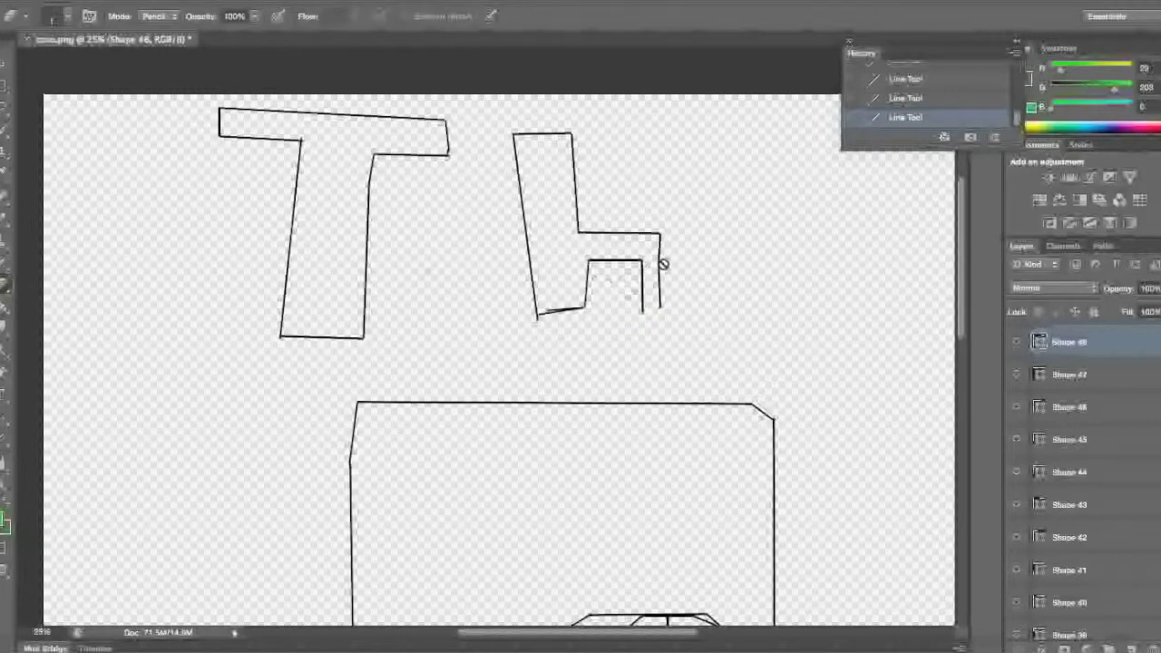
{"action": "scroll", "coordinate": [1064, 508], "scroll_direction": "down", "scroll_amount": 10}
{"action": "left_click", "coordinate": [1084, 592], "text": "shift"}
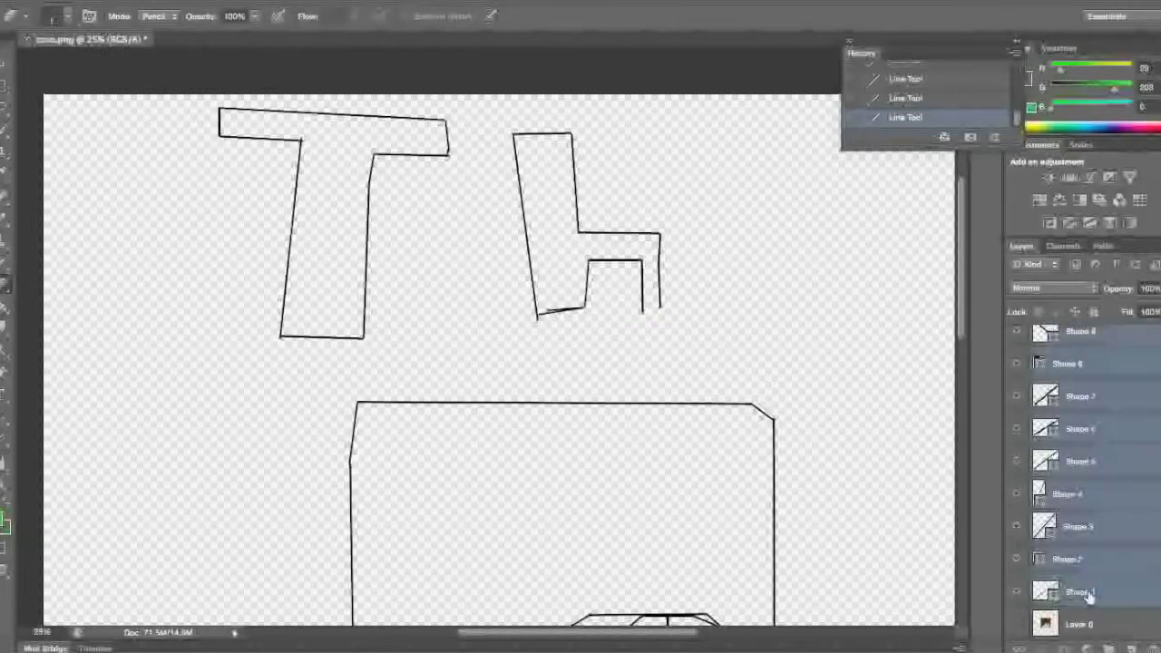
{"action": "key", "text": "ctrl+e"}
{"action": "left_click", "coordinate": [707, 299]}
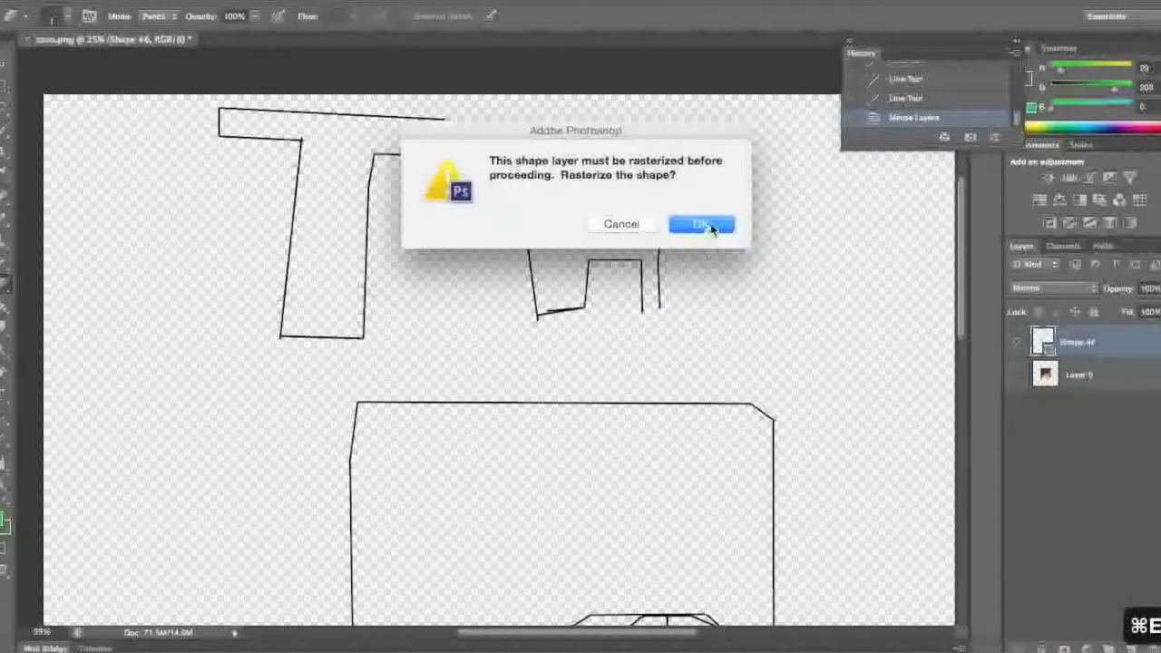
{"action": "left_click", "coordinate": [700, 226]}
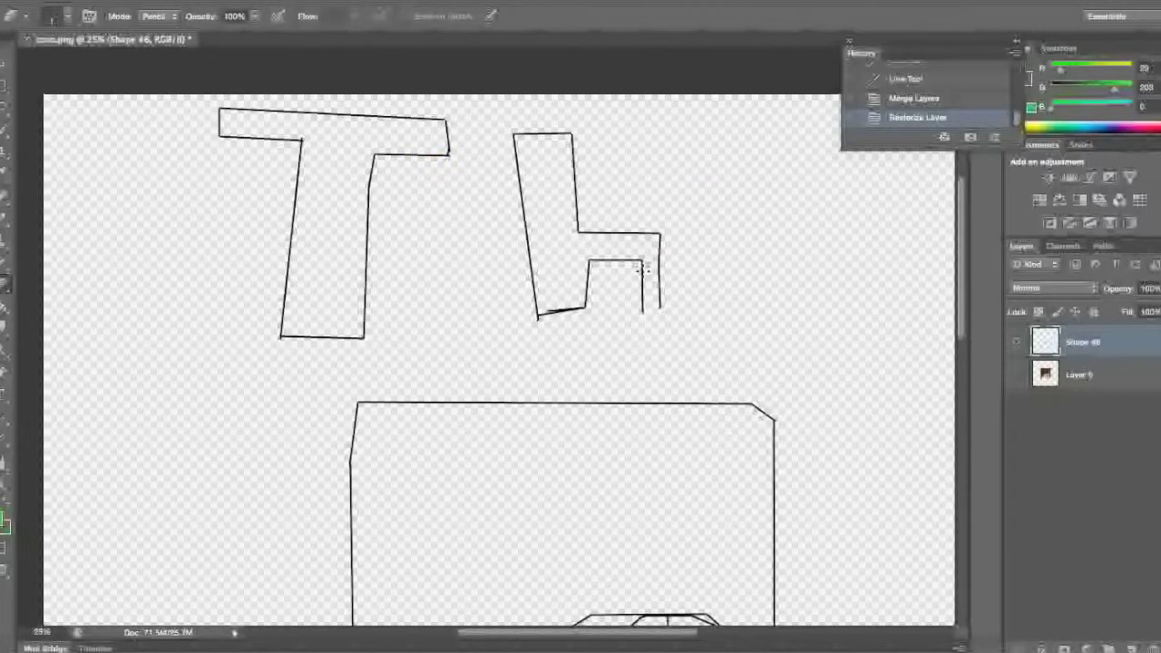
- Erase the misplaced right leg line of the H with a larger eraser and finish the letter's outline with lines
{"action": "left_click", "coordinate": [55, 18]}
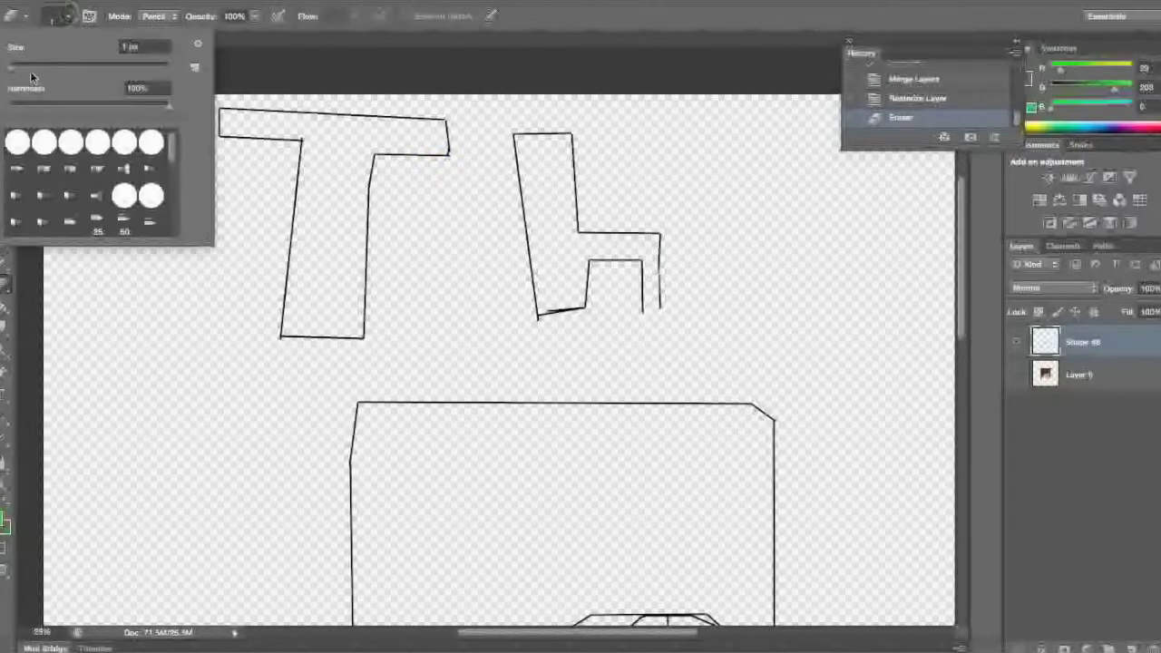
{"action": "left_click", "coordinate": [672, 319]}
{"action": "left_click_drag", "start_coordinate": [662, 314], "coordinate": [661, 268]}
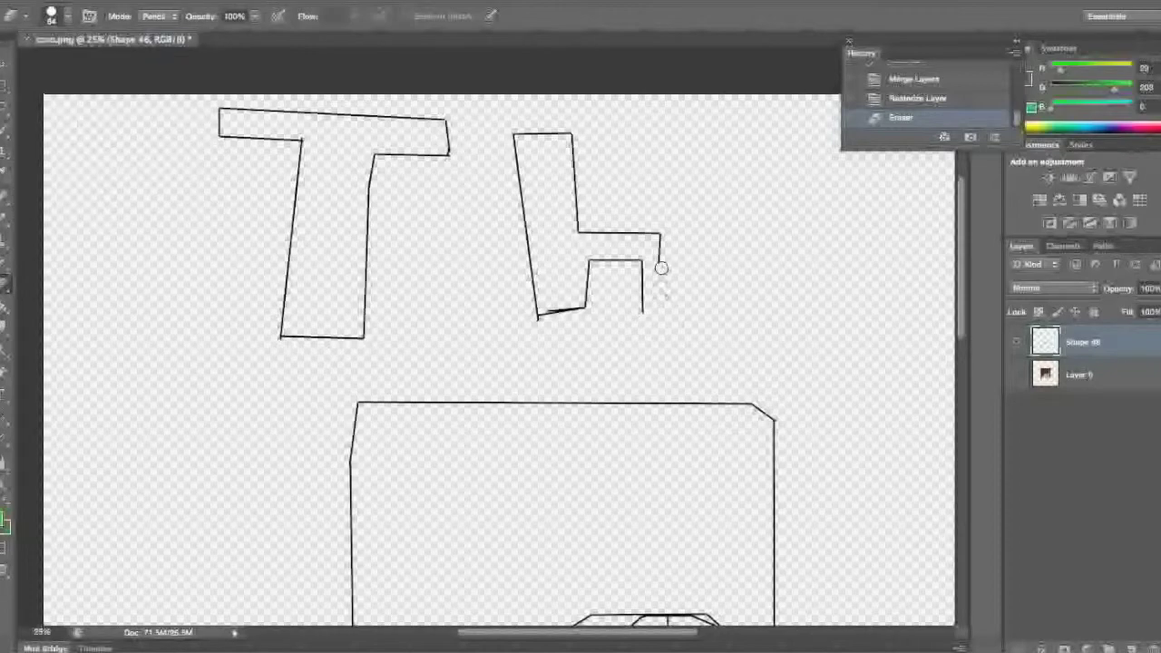
{"action": "key", "text": "u"}
{"action": "mouse_move", "coordinate": [642, 311]}
{"action": "left_mouse_down"}
{"action": "mouse_move", "coordinate": [707, 310]}
{"action": "mouse_move", "coordinate": [700, 132]}
{"action": "mouse_move", "coordinate": [657, 136]}
{"action": "mouse_move", "coordinate": [655, 233]}
{"action": "left_mouse_up"}
- Draw a large outlined block letter E after the H to complete the word THE
{"action": "scroll", "coordinate": [818, 239], "scroll_direction": "right", "scroll_amount": 6}
{"action": "mouse_move", "coordinate": [547, 148]}
{"action": "left_mouse_down"}
{"action": "mouse_move", "coordinate": [542, 350]}
{"action": "mouse_move", "coordinate": [624, 358]}
{"action": "left_mouse_up"}
{"action": "left_click_drag", "start_coordinate": [624, 357], "coordinate": [627, 326]}
{"action": "left_click_drag", "start_coordinate": [628, 326], "coordinate": [577, 276]}
{"action": "left_click_drag", "start_coordinate": [577, 276], "coordinate": [658, 276]}
{"action": "left_click_drag", "start_coordinate": [658, 276], "coordinate": [658, 245]}
{"action": "left_click_drag", "start_coordinate": [659, 245], "coordinate": [662, 166]}
{"action": "left_click_drag", "start_coordinate": [662, 166], "coordinate": [547, 147]}
- Draw an outlined block letter C below the head's lower left corner
{"action": "scroll", "coordinate": [676, 238], "scroll_direction": "down", "scroll_amount": 6}
{"action": "scroll", "coordinate": [677, 239], "scroll_direction": "left", "scroll_amount": 4}
{"action": "scroll", "coordinate": [677, 239], "scroll_direction": "right", "scroll_amount": 2}
{"action": "mouse_move", "coordinate": [183, 234]}
{"action": "left_mouse_down"}
{"action": "mouse_move", "coordinate": [80, 229]}
{"action": "mouse_move", "coordinate": [68, 238]}
{"action": "left_mouse_up"}
{"action": "mouse_move", "coordinate": [68, 239]}
{"action": "left_mouse_down"}
{"action": "mouse_move", "coordinate": [64, 372]}
{"action": "mouse_move", "coordinate": [179, 376]}
{"action": "mouse_move", "coordinate": [182, 344]}
{"action": "mouse_move", "coordinate": [109, 330]}
{"action": "mouse_move", "coordinate": [103, 290]}
{"action": "mouse_move", "coordinate": [186, 231]}
{"action": "mouse_move", "coordinate": [182, 261]}
{"action": "left_mouse_up"}
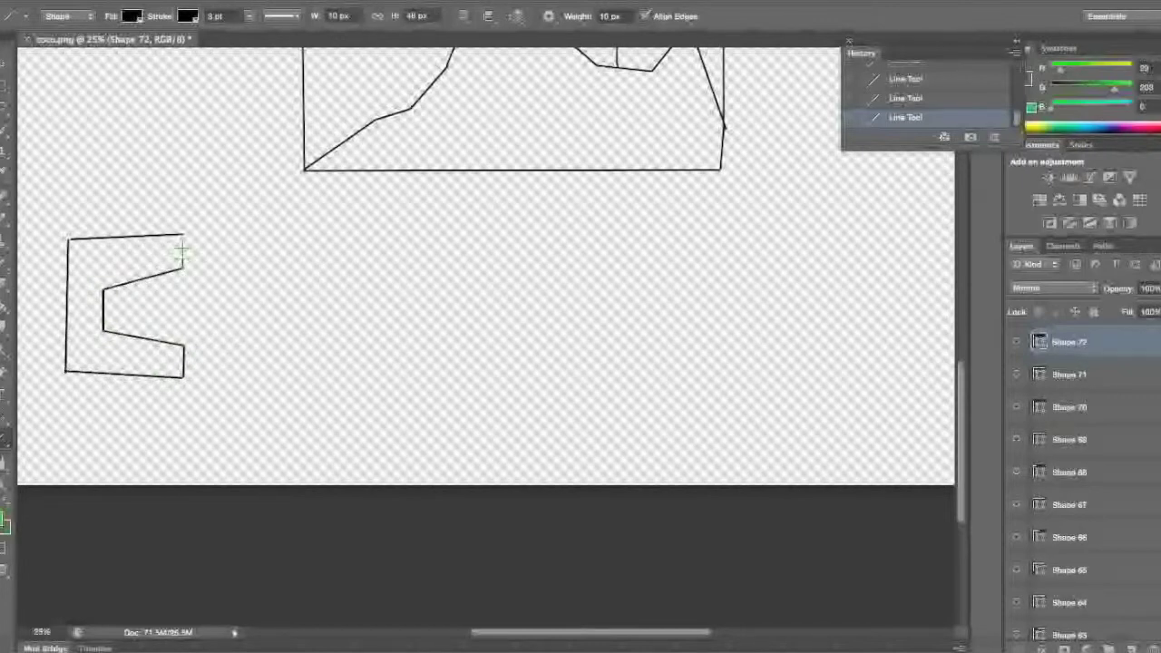
- Draw an outlined block letter O with a rectangular inner opening beside the C
{"action": "mouse_move", "coordinate": [257, 333]}
{"action": "left_mouse_down"}
{"action": "mouse_move", "coordinate": [257, 368]}
{"action": "mouse_move", "coordinate": [332, 364]}
{"action": "mouse_move", "coordinate": [335, 241]}
{"action": "mouse_move", "coordinate": [268, 239]}
{"action": "mouse_move", "coordinate": [280, 239]}
{"action": "mouse_move", "coordinate": [288, 348]}
{"action": "left_mouse_up"}
{"action": "left_click_drag", "start_coordinate": [287, 348], "coordinate": [319, 349]}
{"action": "mouse_move", "coordinate": [319, 349]}
{"action": "left_mouse_down"}
{"action": "mouse_move", "coordinate": [318, 260]}
{"action": "mouse_move", "coordinate": [287, 258]}
{"action": "left_mouse_up"}
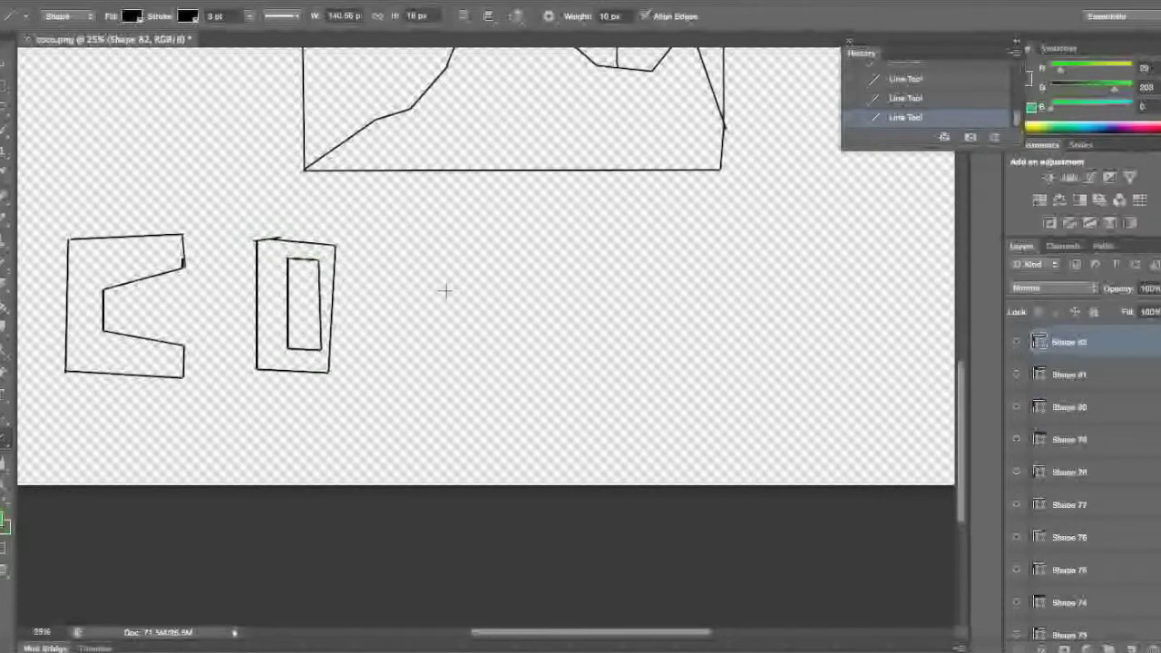
- Draw a second outlined block letter C after the O below the head
{"action": "mouse_move", "coordinate": [454, 245]}
{"action": "left_mouse_down"}
{"action": "mouse_move", "coordinate": [379, 254]}
{"action": "mouse_move", "coordinate": [378, 356]}
{"action": "mouse_move", "coordinate": [471, 355]}
{"action": "mouse_move", "coordinate": [469, 325]}
{"action": "left_mouse_up"}
{"action": "mouse_move", "coordinate": [469, 325]}
{"action": "left_mouse_down"}
{"action": "mouse_move", "coordinate": [395, 325]}
{"action": "mouse_move", "coordinate": [399, 281]}
{"action": "left_mouse_up"}
{"action": "left_click_drag", "start_coordinate": [399, 281], "coordinate": [482, 270]}
- Draw a second outlined letter O with a narrow inner opening after the second C
{"action": "mouse_move", "coordinate": [482, 270]}
{"action": "left_mouse_down"}
{"action": "mouse_move", "coordinate": [482, 245]}
{"action": "mouse_move", "coordinate": [521, 373]}
{"action": "mouse_move", "coordinate": [572, 372]}
{"action": "mouse_move", "coordinate": [579, 250]}
{"action": "left_mouse_up"}
{"action": "mouse_move", "coordinate": [578, 251]}
{"action": "left_mouse_down"}
{"action": "mouse_move", "coordinate": [521, 247]}
{"action": "mouse_move", "coordinate": [543, 362]}
{"action": "mouse_move", "coordinate": [564, 360]}
{"action": "mouse_move", "coordinate": [563, 269]}
{"action": "mouse_move", "coordinate": [544, 272]}
{"action": "left_mouse_up"}
{"action": "scroll", "coordinate": [713, 340], "scroll_direction": "right", "scroll_amount": 3}
{"action": "scroll", "coordinate": [713, 340], "scroll_direction": "left", "scroll_amount": 3}
{"action": "scroll", "coordinate": [713, 340], "scroll_direction": "up", "scroll_amount": 2}
{"action": "scroll", "coordinate": [712, 341], "scroll_direction": "down", "scroll_amount": 3}
{"action": "scroll", "coordinate": [713, 340], "scroll_direction": "right", "scroll_amount": 2}
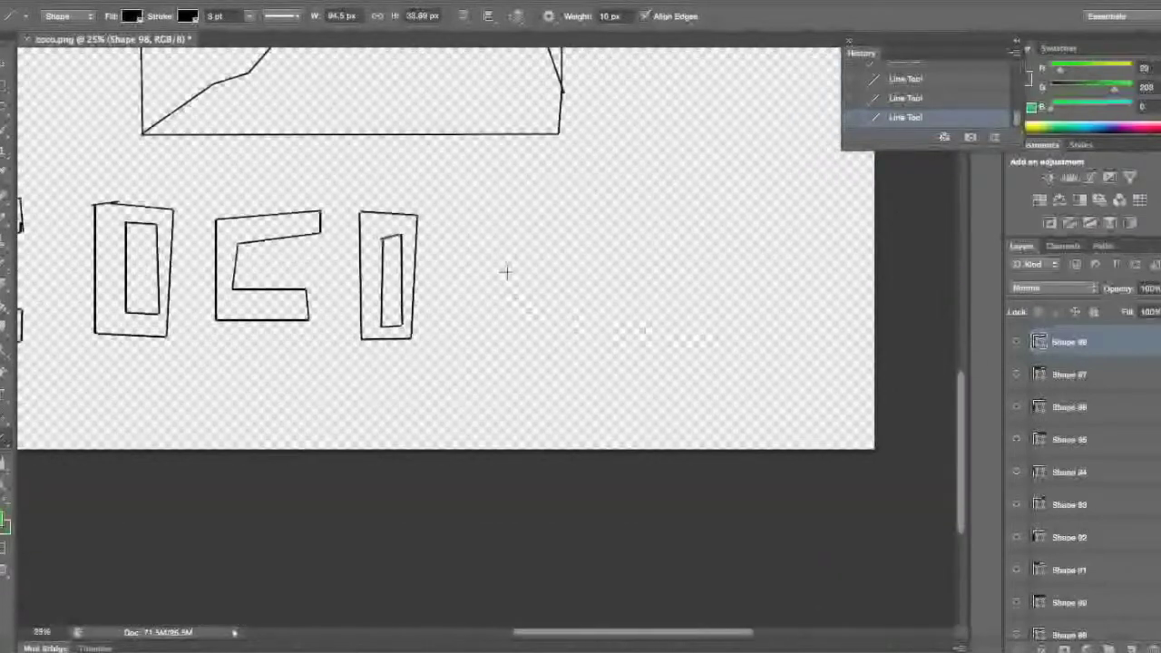
- Draw an outlined block letter K near the canvas bottom, below and beyond the second O
{"action": "left_click_drag", "start_coordinate": [449, 440], "coordinate": [448, 436]}
{"action": "left_click_drag", "start_coordinate": [450, 298], "coordinate": [537, 346]}
{"action": "left_click_drag", "start_coordinate": [537, 347], "coordinate": [487, 392]}
{"action": "left_click_drag", "start_coordinate": [487, 391], "coordinate": [470, 408]}
{"action": "left_click_drag", "start_coordinate": [470, 408], "coordinate": [469, 447]}
{"action": "left_click_drag", "start_coordinate": [469, 447], "coordinate": [446, 444]}
{"action": "left_click_drag", "start_coordinate": [446, 444], "coordinate": [448, 428]}
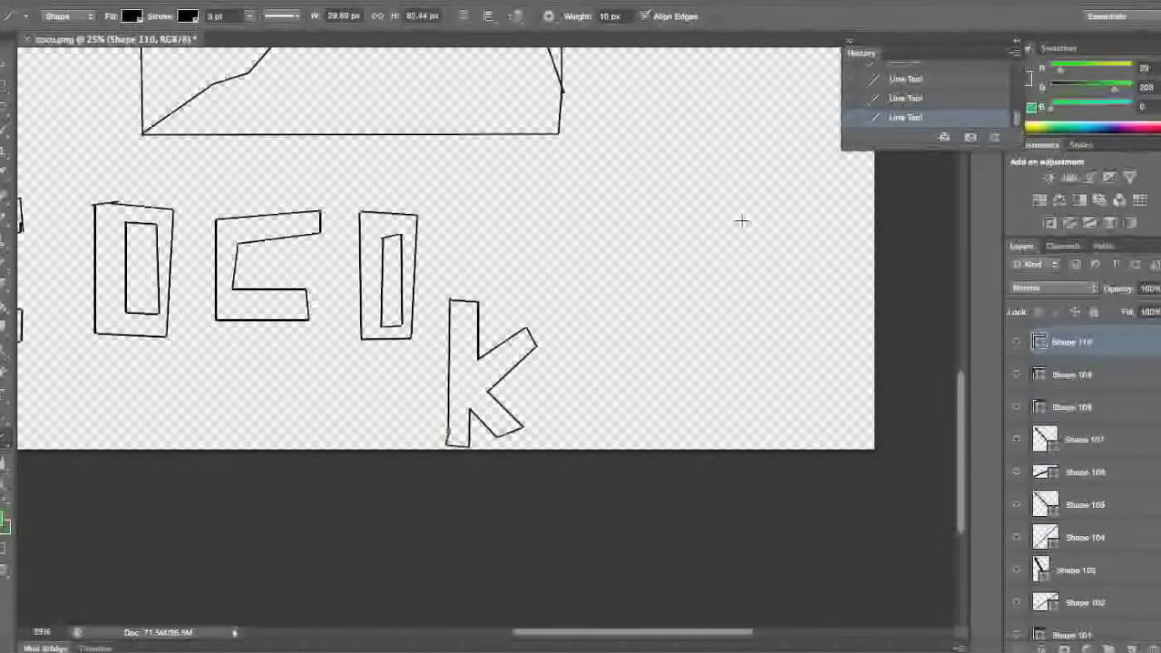
- Draw an outlined block letter I with top and bottom serifs after the K
{"action": "left_click_drag", "start_coordinate": [586, 328], "coordinate": [555, 421]}
{"action": "left_click_drag", "start_coordinate": [555, 422], "coordinate": [555, 437]}
{"action": "left_click_drag", "start_coordinate": [555, 437], "coordinate": [633, 438]}
{"action": "left_click_drag", "start_coordinate": [633, 438], "coordinate": [633, 422]}
{"action": "mouse_move", "coordinate": [632, 422]}
{"action": "left_mouse_down"}
{"action": "mouse_move", "coordinate": [613, 419]}
{"action": "mouse_move", "coordinate": [607, 329]}
{"action": "mouse_move", "coordinate": [643, 298]}
{"action": "left_mouse_up"}
{"action": "left_click_drag", "start_coordinate": [643, 298], "coordinate": [586, 328]}
- Draw an outlined block letter N after the I
{"action": "left_click_drag", "start_coordinate": [672, 428], "coordinate": [682, 302]}
{"action": "mouse_move", "coordinate": [688, 302]}
{"action": "left_mouse_down"}
{"action": "mouse_move", "coordinate": [749, 410]}
{"action": "mouse_move", "coordinate": [737, 400]}
{"action": "left_mouse_up"}
{"action": "left_click_drag", "start_coordinate": [738, 400], "coordinate": [758, 399]}
{"action": "left_click_drag", "start_coordinate": [757, 400], "coordinate": [795, 304]}
{"action": "left_click_drag", "start_coordinate": [795, 304], "coordinate": [773, 428]}
{"action": "left_click_drag", "start_coordinate": [773, 428], "coordinate": [727, 425]}
{"action": "left_click_drag", "start_coordinate": [728, 426], "coordinate": [691, 439]}
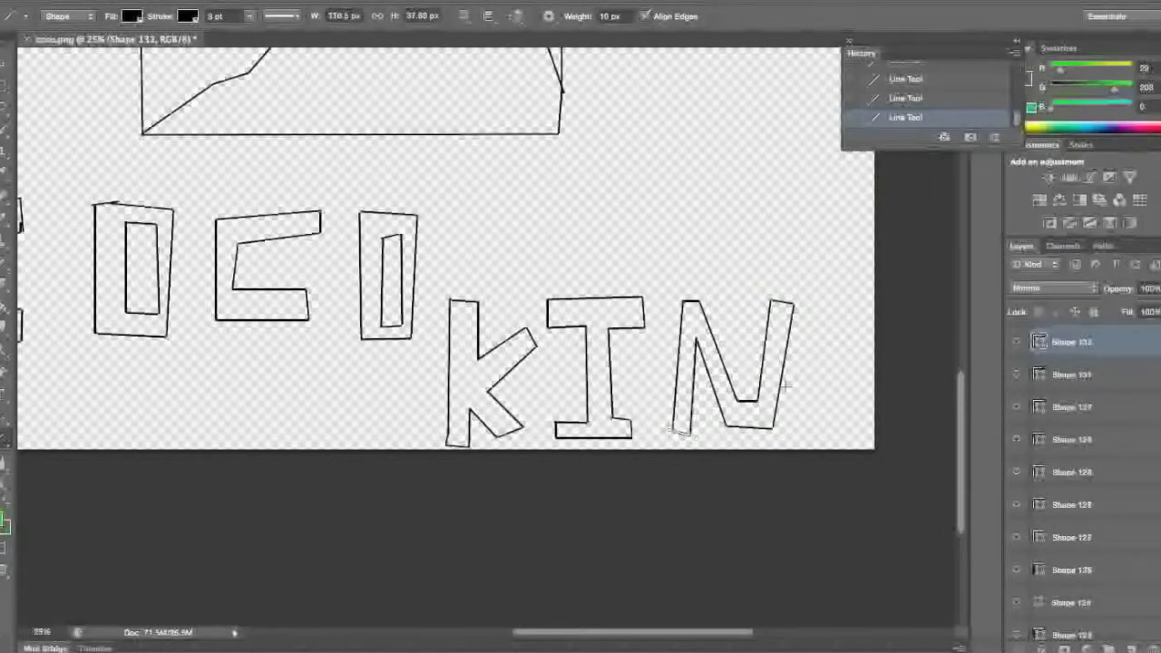
{"action": "mouse_move", "coordinate": [865, 307]}
{"action": "left_mouse_down"}
{"action": "mouse_move", "coordinate": [804, 306]}
{"action": "mouse_move", "coordinate": [798, 434]}
{"action": "mouse_move", "coordinate": [863, 433]}
{"action": "mouse_move", "coordinate": [861, 401]}
{"action": "left_mouse_up"}
{"action": "mouse_move", "coordinate": [861, 402]}
{"action": "left_mouse_down"}
{"action": "mouse_move", "coordinate": [829, 401]}
{"action": "mouse_move", "coordinate": [870, 396]}
{"action": "left_mouse_up"}
{"action": "left_click_drag", "start_coordinate": [870, 396], "coordinate": [864, 379]}
{"action": "left_click_drag", "start_coordinate": [863, 380], "coordinate": [832, 381]}
{"action": "left_click_drag", "start_coordinate": [831, 381], "coordinate": [829, 404]}
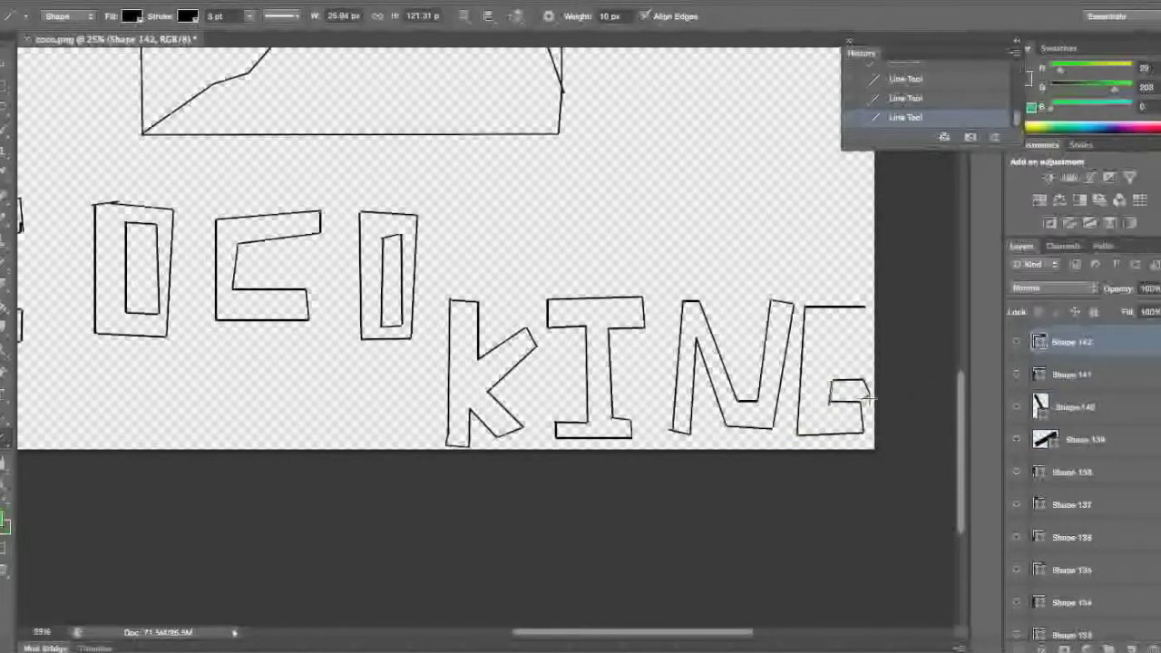
{"action": "key", "text": "Delete"}
{"action": "key", "text": "Delete"}
{"action": "key", "text": "Delete"}
{"action": "key", "text": "Delete"}
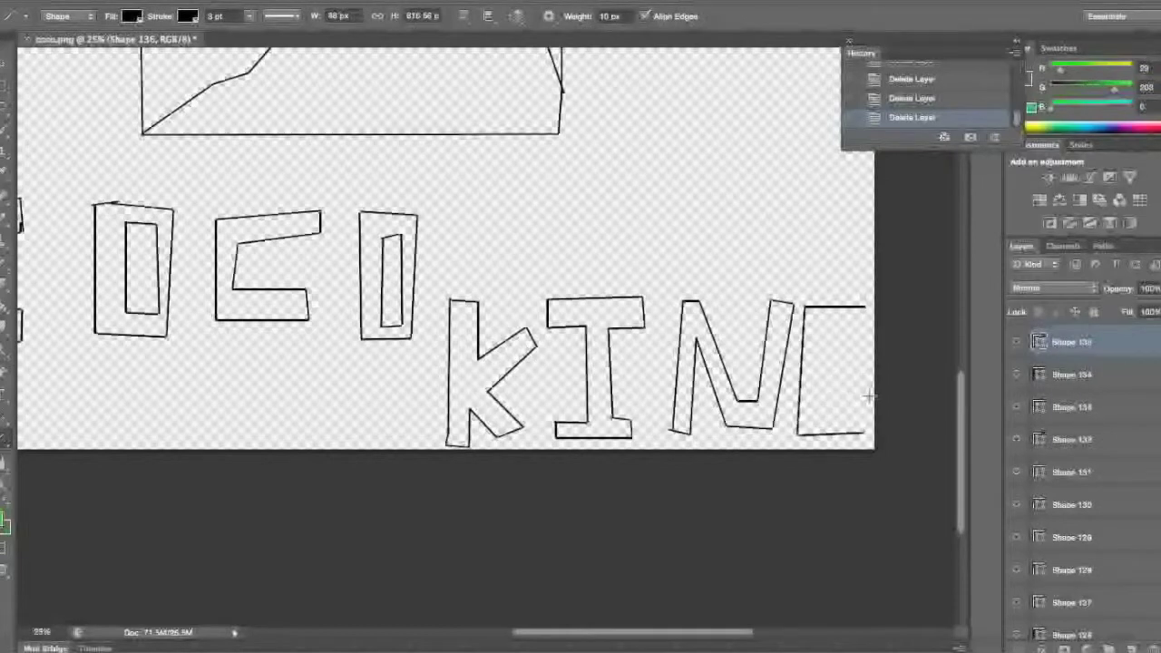
- Draw a narrower outlined block letter G after the N, kept inside the canvas edge
{"action": "left_click_drag", "start_coordinate": [794, 302], "coordinate": [791, 431]}
{"action": "left_click_drag", "start_coordinate": [791, 432], "coordinate": [858, 430]}
{"action": "left_click_drag", "start_coordinate": [804, 309], "coordinate": [845, 309]}
{"action": "left_click_drag", "start_coordinate": [855, 430], "coordinate": [855, 381]}
{"action": "left_click_drag", "start_coordinate": [855, 381], "coordinate": [831, 381]}
{"action": "left_click_drag", "start_coordinate": [832, 381], "coordinate": [831, 391]}
{"action": "mouse_move", "coordinate": [832, 391]}
{"action": "left_mouse_down"}
{"action": "mouse_move", "coordinate": [850, 389]}
{"action": "mouse_move", "coordinate": [846, 422]}
{"action": "left_mouse_up"}
{"action": "mouse_move", "coordinate": [846, 422]}
{"action": "left_mouse_down"}
{"action": "mouse_move", "coordinate": [806, 416]}
{"action": "mouse_move", "coordinate": [816, 325]}
{"action": "left_mouse_up"}
{"action": "left_click_drag", "start_coordinate": [816, 324], "coordinate": [850, 319]}
{"action": "left_click_drag", "start_coordinate": [851, 320], "coordinate": [845, 313]}
{"action": "scroll", "coordinate": [845, 312], "scroll_direction": "down", "scroll_amount": 5}
{"action": "scroll", "coordinate": [846, 313], "scroll_direction": "up", "scroll_amount": 5}
{"action": "scroll", "coordinate": [845, 313], "scroll_direction": "down", "scroll_amount": 2}
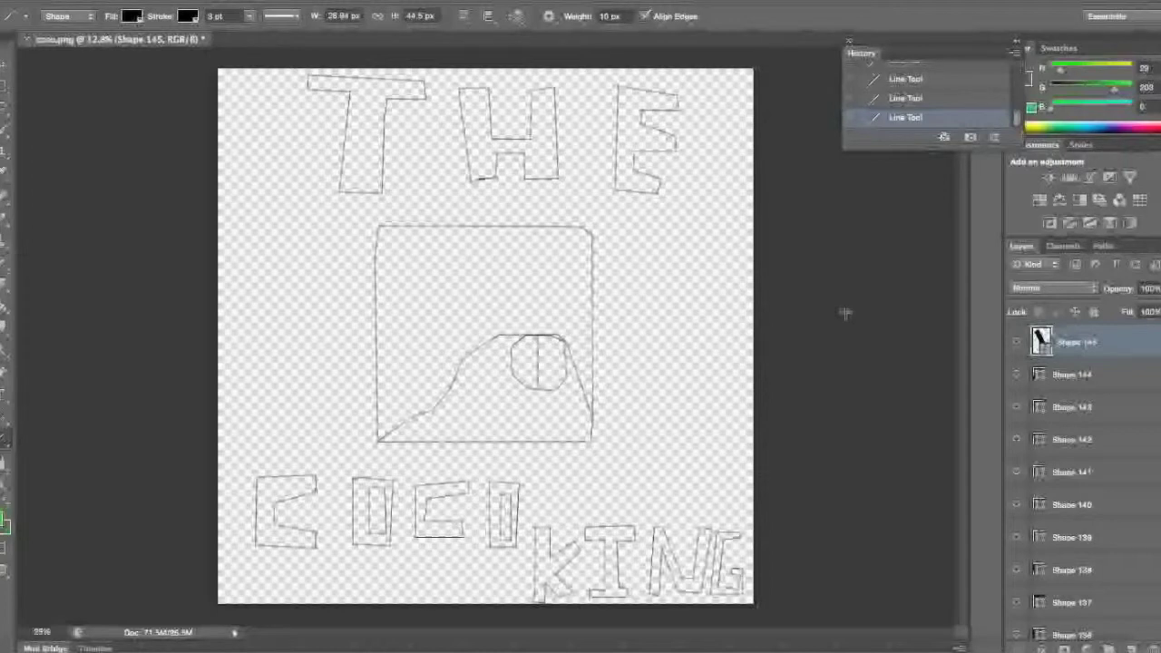
{"action": "left_click_drag", "start_coordinate": [328, 240], "coordinate": [336, 235]}
{"action": "key", "text": "Delete"}
{"action": "left_click_drag", "start_coordinate": [841, 293], "coordinate": [840, 295]}
{"action": "right_click", "coordinate": [841, 274]}
{"action": "left_click", "coordinate": [774, 385]}
{"action": "key", "text": "Delete"}
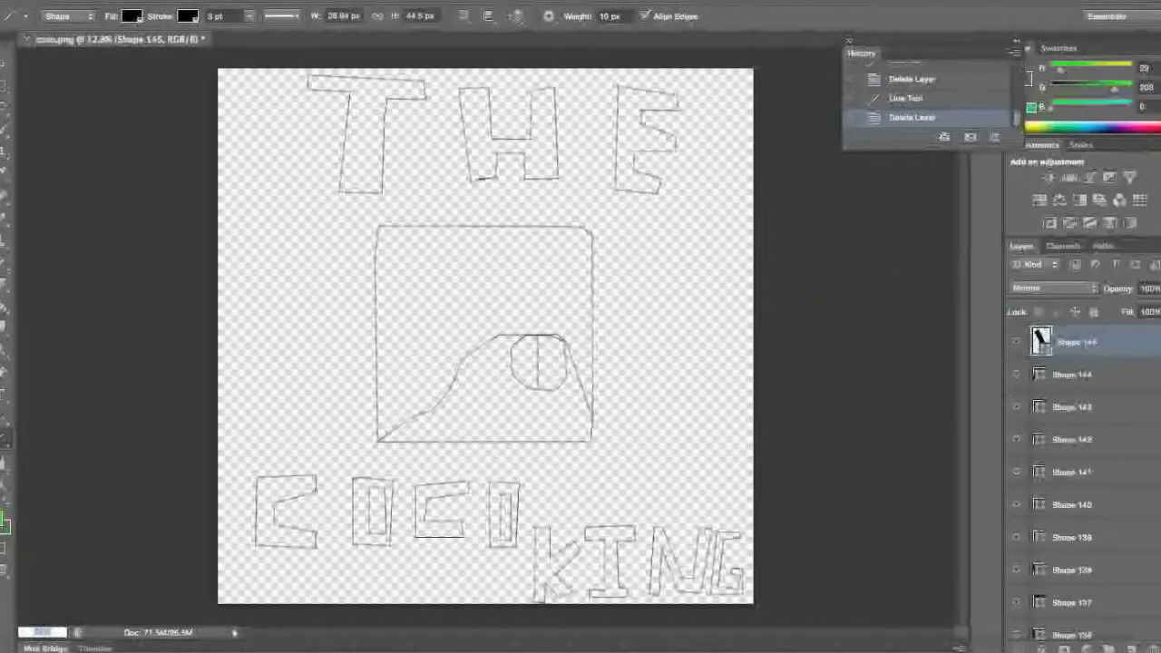
- Merge all line shape layers above the reference image layer into a single layer
{"action": "key", "text": "Return"}
{"action": "scroll", "coordinate": [735, 442], "scroll_direction": "down", "scroll_amount": 20}
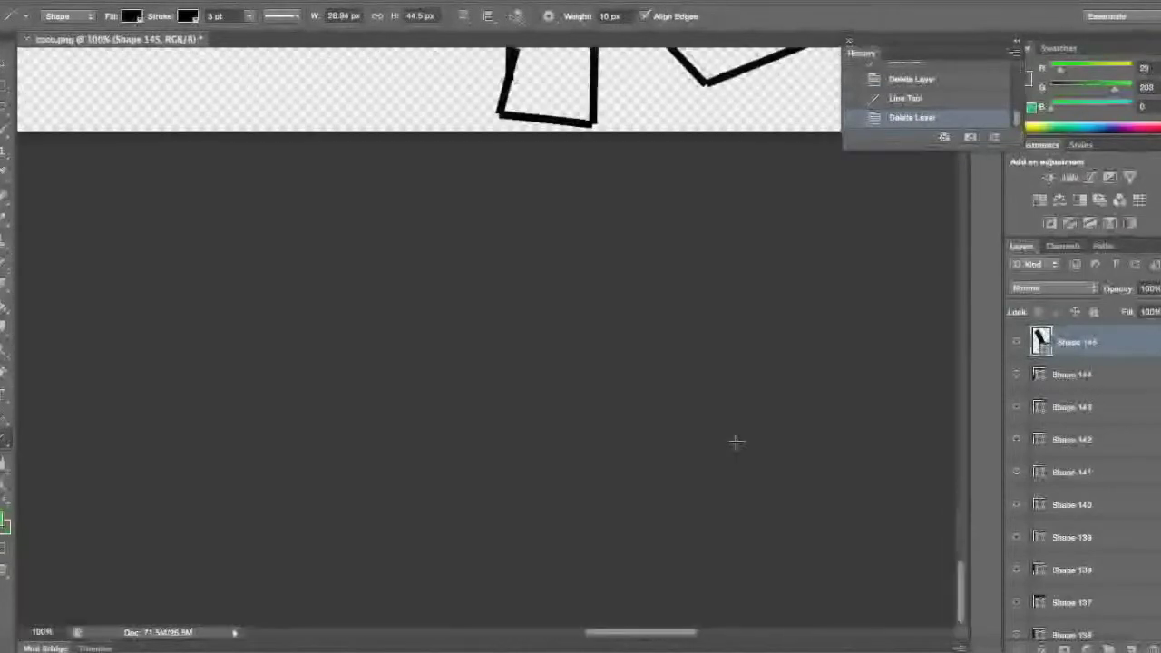
{"action": "scroll", "coordinate": [735, 442], "scroll_direction": "up", "scroll_amount": 10}
{"action": "scroll", "coordinate": [736, 442], "scroll_direction": "right", "scroll_amount": 10}
{"action": "scroll", "coordinate": [735, 441], "scroll_direction": "down", "scroll_amount": 4}
{"action": "scroll", "coordinate": [735, 440], "scroll_direction": "right", "scroll_amount": 6}
{"action": "scroll", "coordinate": [735, 441], "scroll_direction": "down", "scroll_amount": 1}
{"action": "scroll", "coordinate": [734, 440], "scroll_direction": "left", "scroll_amount": 2}
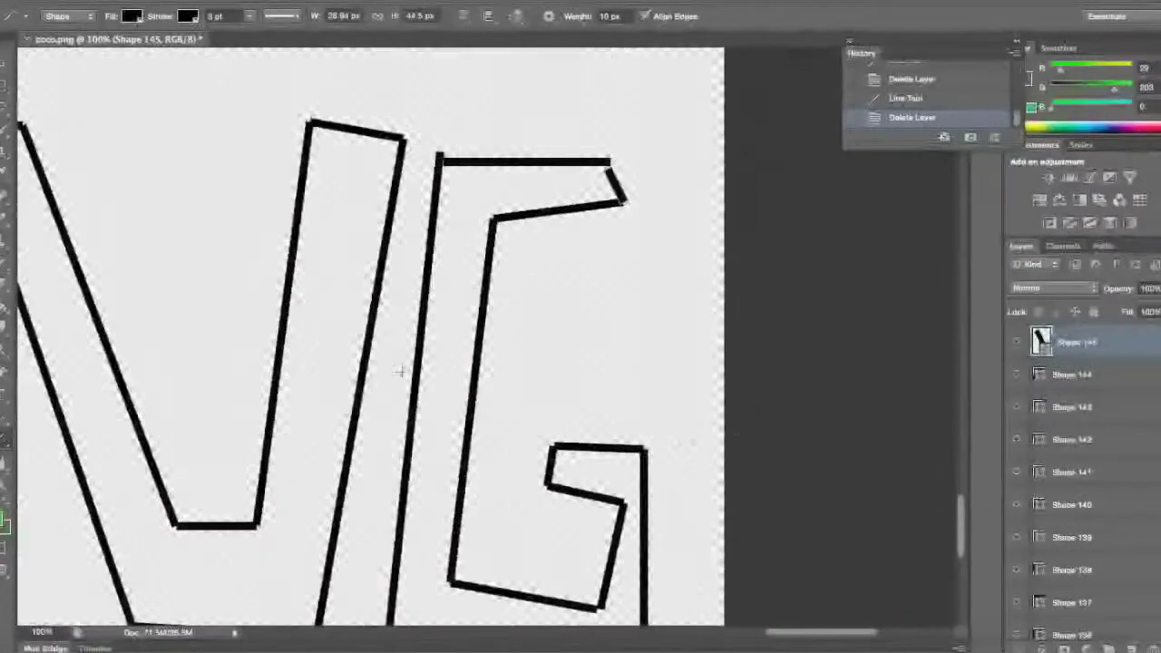
{"action": "key", "text": "e"}
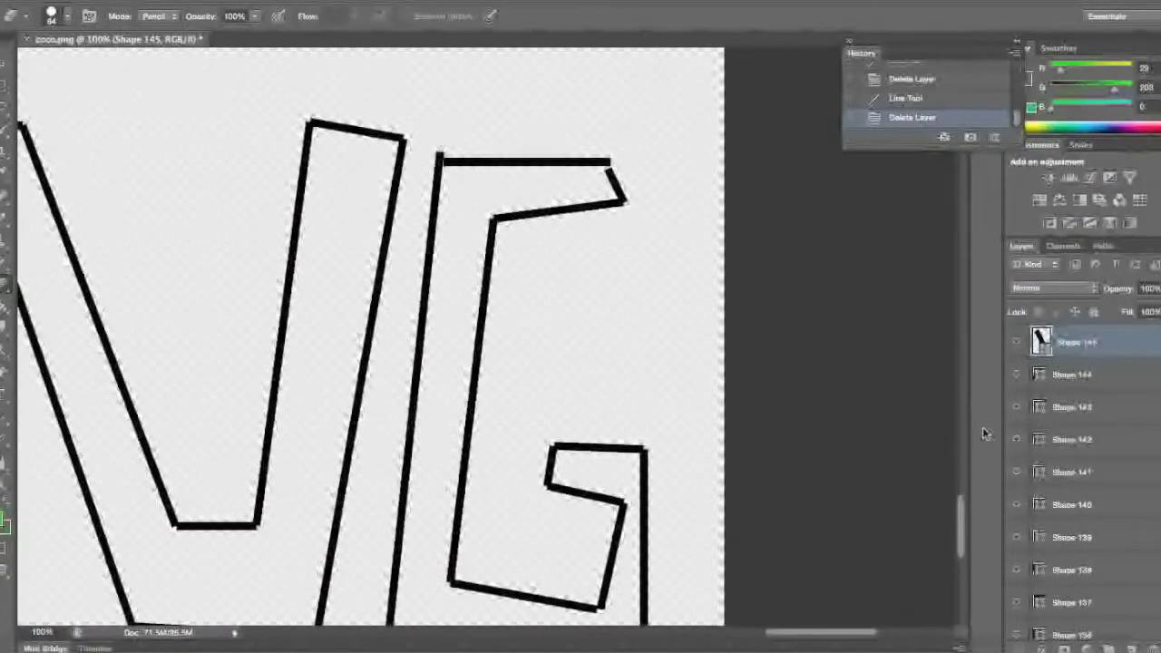
{"action": "scroll", "coordinate": [1070, 544], "scroll_direction": "down", "scroll_amount": 15}
{"action": "left_click", "coordinate": [1076, 591], "text": "shift"}
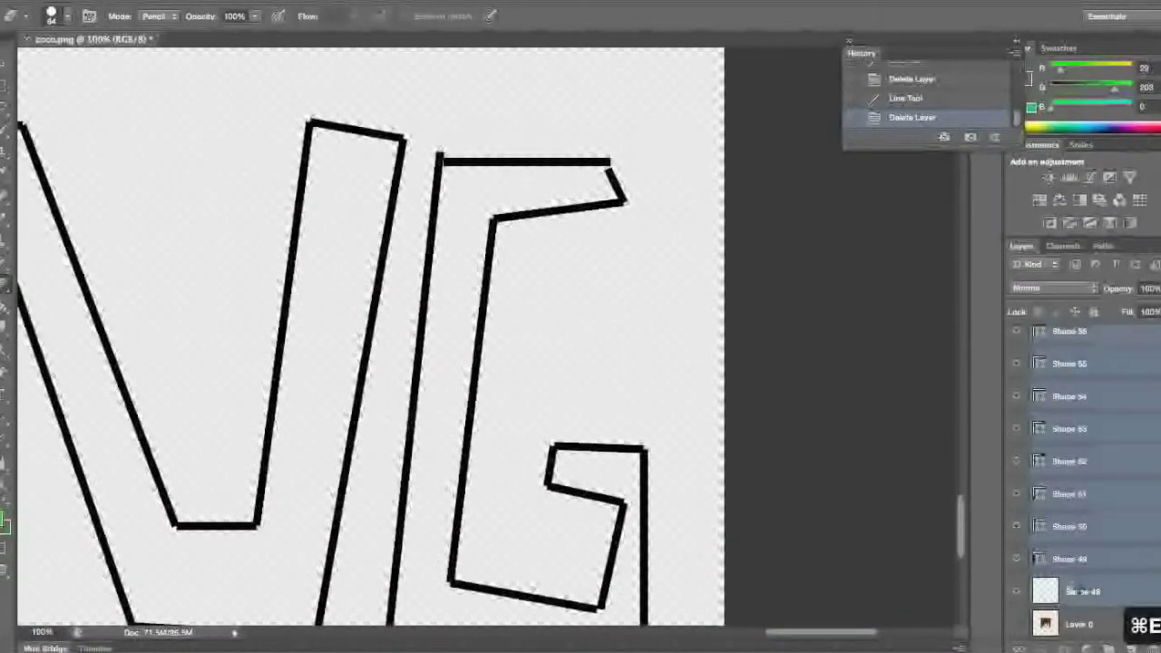
{"action": "key", "text": "super+e"}
- Erase the G's upper arm and redraw it taller with a squared end using straight lines
{"action": "mouse_move", "coordinate": [604, 145]}
{"action": "left_mouse_down"}
{"action": "mouse_move", "coordinate": [545, 132]}
{"action": "mouse_move", "coordinate": [459, 136]}
{"action": "mouse_move", "coordinate": [548, 145]}
{"action": "mouse_move", "coordinate": [627, 184]}
{"action": "mouse_move", "coordinate": [616, 228]}
{"action": "mouse_move", "coordinate": [590, 206]}
{"action": "mouse_move", "coordinate": [505, 216]}
{"action": "left_mouse_up"}
{"action": "key", "text": "u"}
{"action": "scroll", "coordinate": [444, 185], "scroll_direction": "up", "scroll_amount": 3}
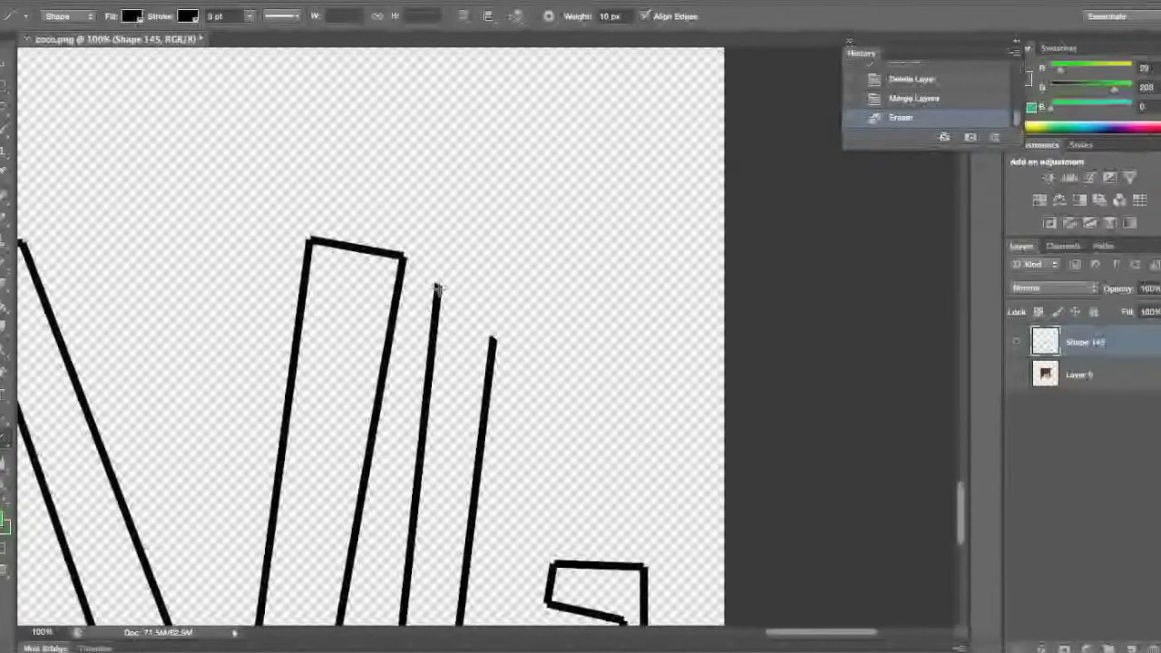
{"action": "mouse_move", "coordinate": [436, 289]}
{"action": "left_mouse_down"}
{"action": "mouse_move", "coordinate": [461, 109]}
{"action": "mouse_move", "coordinate": [638, 126]}
{"action": "mouse_move", "coordinate": [635, 211]}
{"action": "left_mouse_up"}
{"action": "mouse_move", "coordinate": [508, 203]}
{"action": "left_mouse_down"}
{"action": "mouse_move", "coordinate": [523, 207]}
{"action": "mouse_move", "coordinate": [491, 341]}
{"action": "left_mouse_up"}
- Check the COCO KING lettering at 25% zoom and try a 15% view
{"action": "type", "text": "25"}
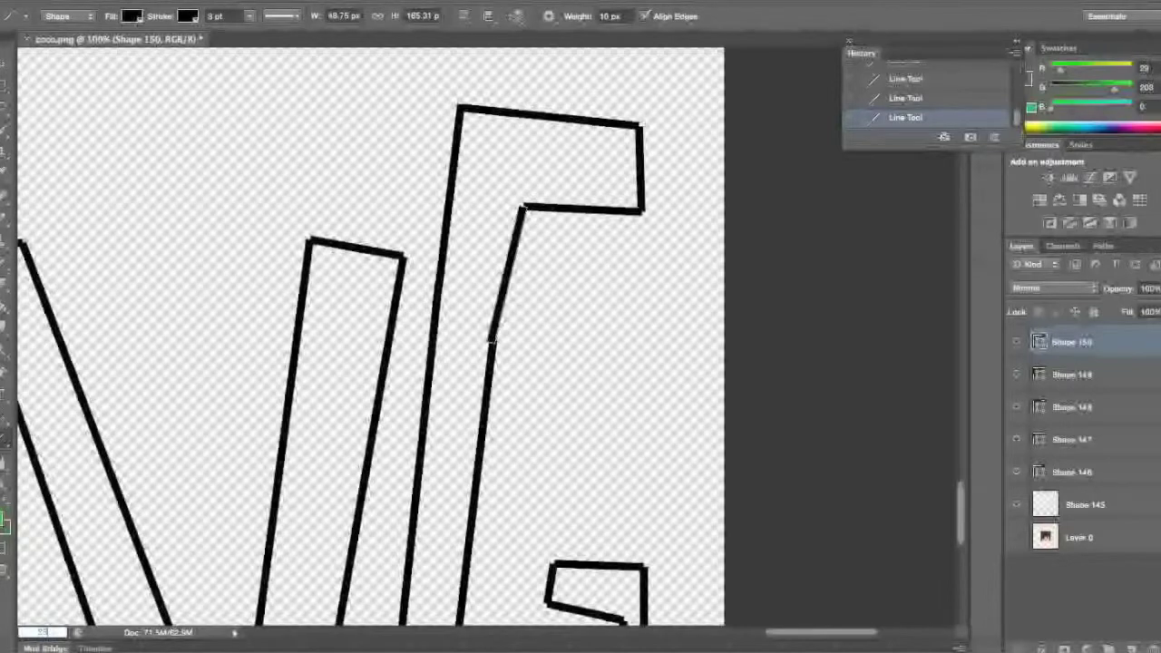
{"action": "key", "text": "Return"}
{"action": "scroll", "coordinate": [513, 511], "scroll_direction": "left", "scroll_amount": 7}
{"action": "scroll", "coordinate": [513, 511], "scroll_direction": "up", "scroll_amount": 2}
{"action": "scroll", "coordinate": [512, 511], "scroll_direction": "left", "scroll_amount": 3}
{"action": "scroll", "coordinate": [512, 511], "scroll_direction": "up", "scroll_amount": 1}
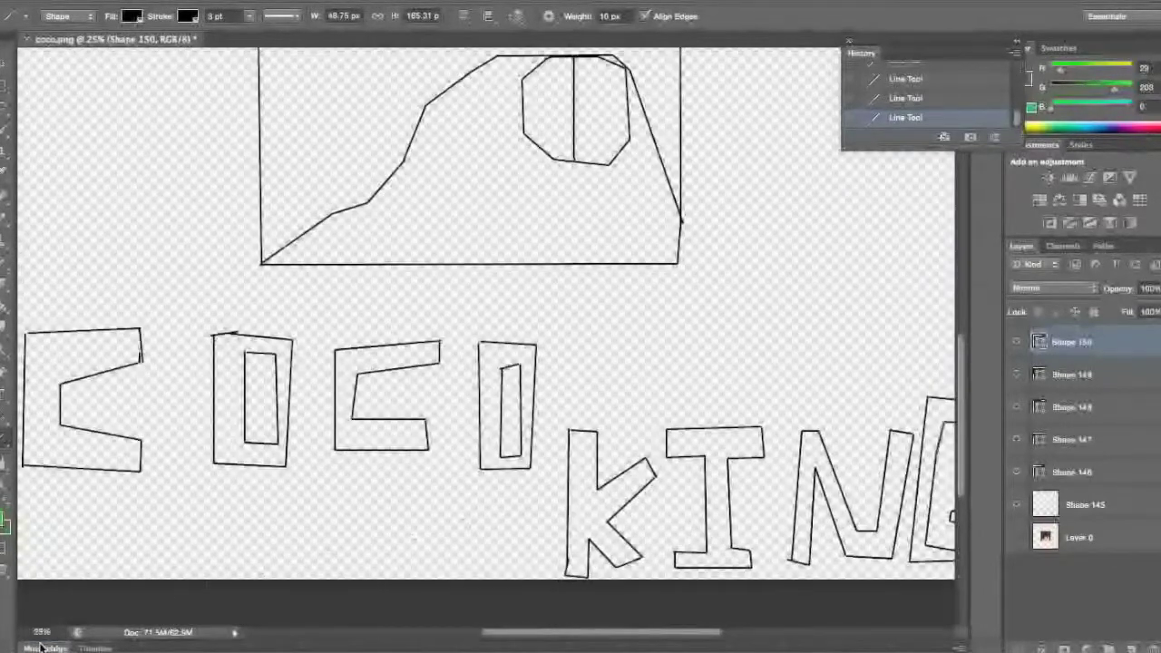
{"action": "type", "text": "15"}
{"action": "key", "text": "Return"}
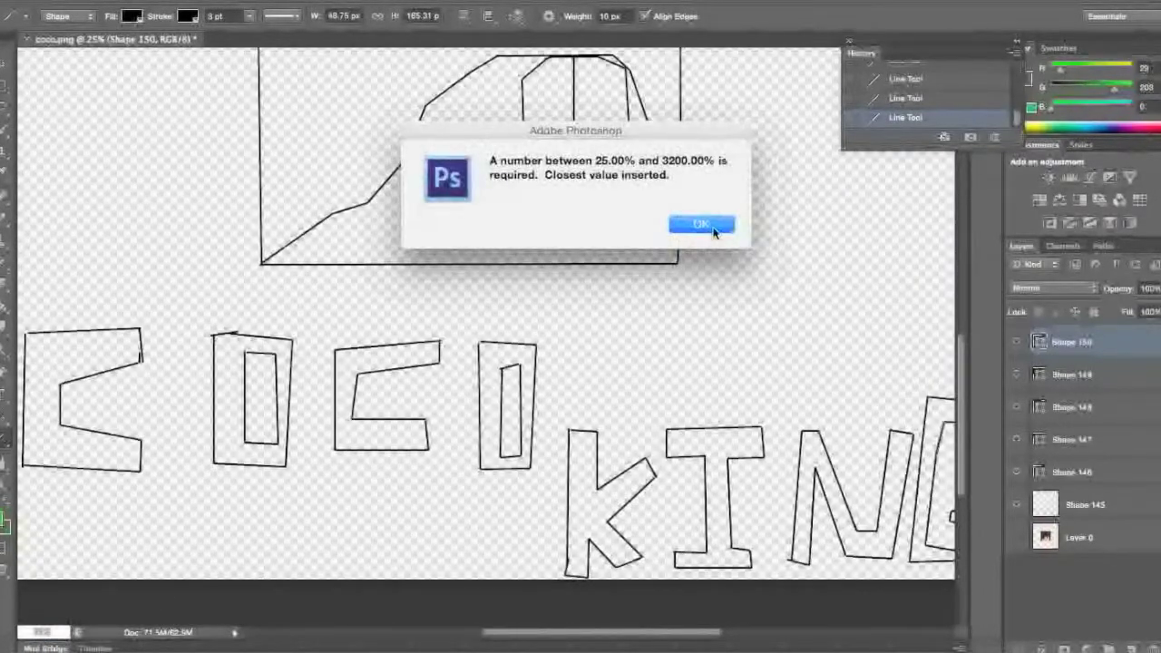
{"action": "left_click", "coordinate": [711, 226]}
{"action": "scroll", "coordinate": [713, 227], "scroll_direction": "up", "scroll_amount": 6}
{"action": "scroll", "coordinate": [713, 227], "scroll_direction": "right", "scroll_amount": 3}
{"action": "scroll", "coordinate": [713, 227], "scroll_direction": "down", "scroll_amount": 10}
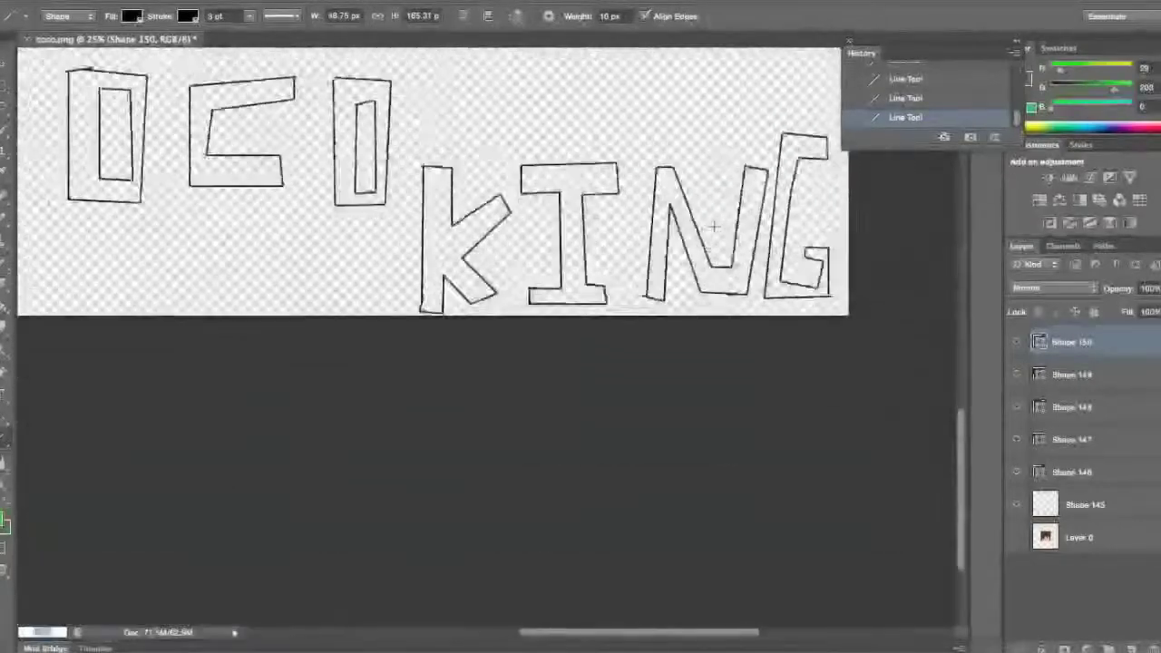
{"action": "scroll", "coordinate": [713, 227], "scroll_direction": "up", "scroll_amount": 6}
{"action": "scroll", "coordinate": [713, 227], "scroll_direction": "left", "scroll_amount": 5}
{"action": "scroll", "coordinate": [713, 226], "scroll_direction": "right", "scroll_amount": 1}
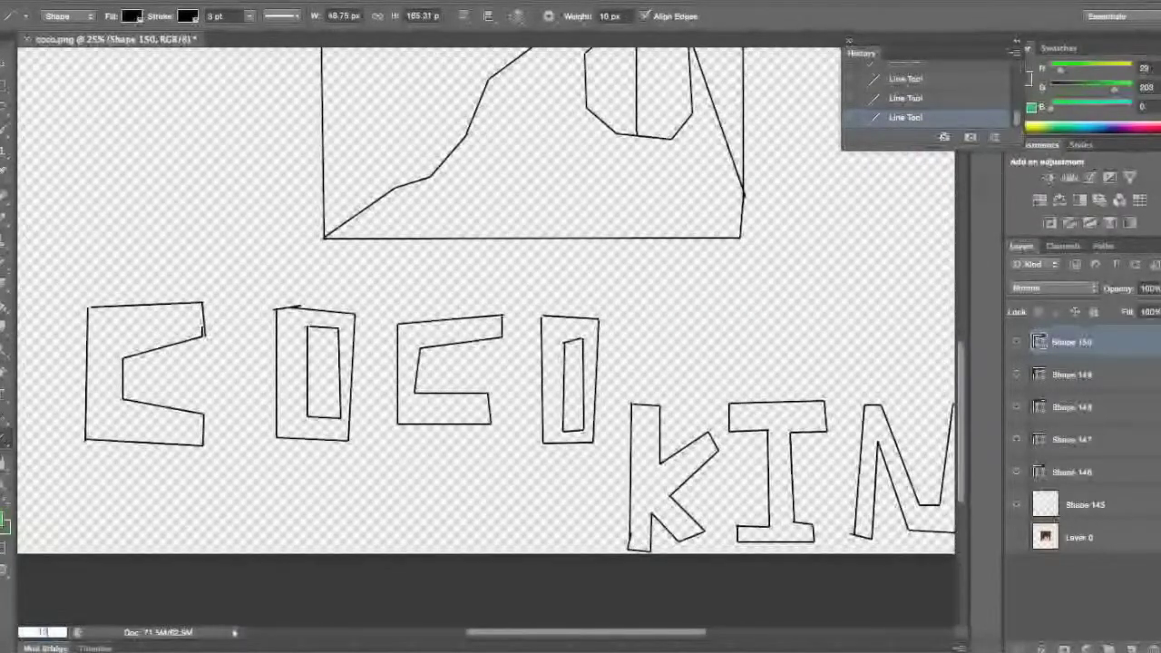
{"action": "type", "text": "15"}
{"action": "key", "text": "Return"}
{"action": "left_click", "coordinate": [725, 218]}
{"action": "scroll", "coordinate": [720, 218], "scroll_direction": "up", "scroll_amount": 6}
{"action": "scroll", "coordinate": [720, 217], "scroll_direction": "right", "scroll_amount": 5}
{"action": "scroll", "coordinate": [720, 218], "scroll_direction": "down", "scroll_amount": 9}
{"action": "scroll", "coordinate": [720, 217], "scroll_direction": "left", "scroll_amount": 2}
{"action": "scroll", "coordinate": [720, 219], "scroll_direction": "up", "scroll_amount": 1}
- Draw a four-sided pointed shard in the empty area to the left of the head
{"action": "scroll", "coordinate": [719, 220], "scroll_direction": "up", "scroll_amount": 11}
{"action": "scroll", "coordinate": [719, 219], "scroll_direction": "left", "scroll_amount": 10}
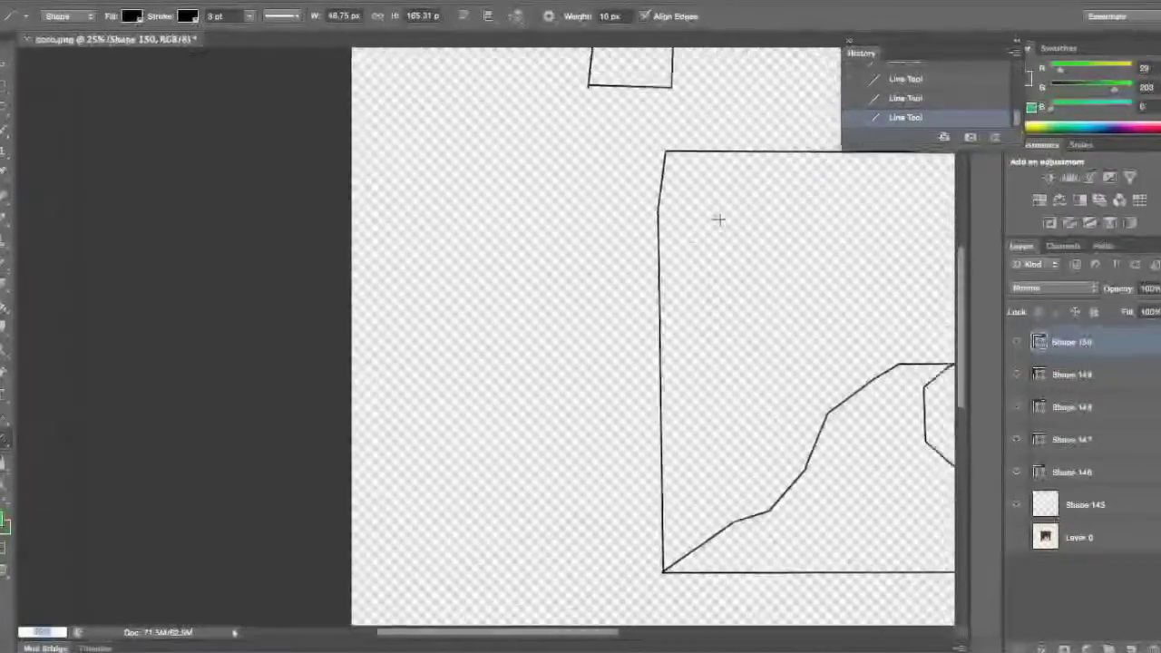
{"action": "scroll", "coordinate": [402, 344], "scroll_direction": "right", "scroll_amount": 1}
{"action": "left_click_drag", "start_coordinate": [402, 345], "coordinate": [429, 292]}
{"action": "left_click_drag", "start_coordinate": [429, 292], "coordinate": [477, 381]}
{"action": "left_click_drag", "start_coordinate": [477, 381], "coordinate": [419, 412]}
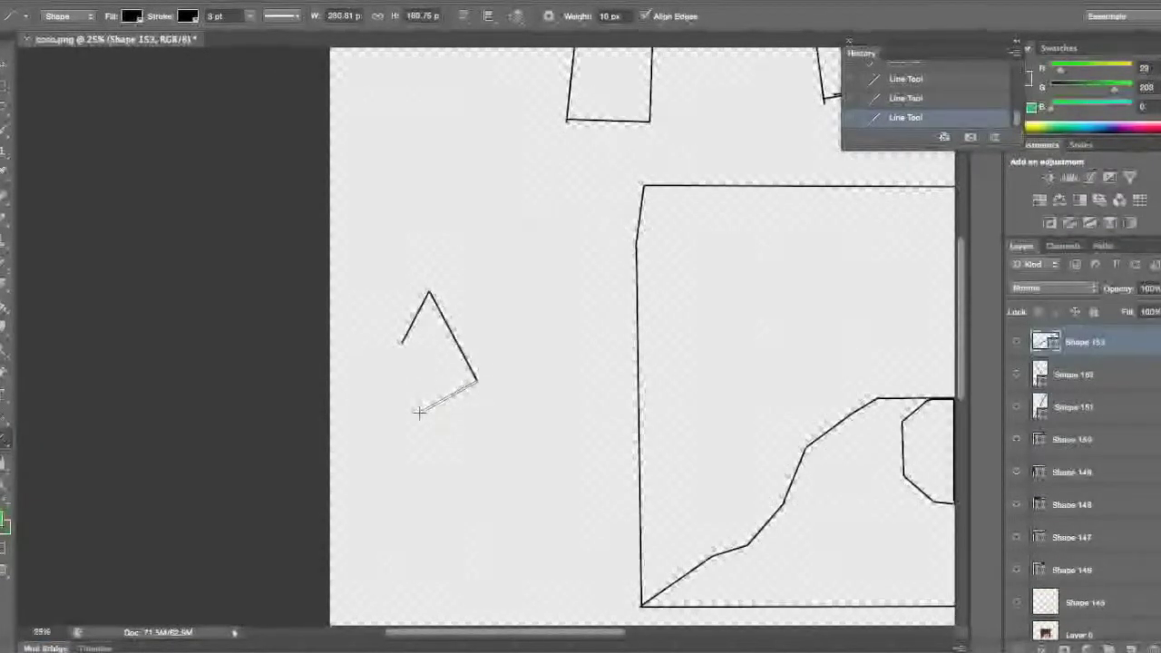
{"action": "left_click_drag", "start_coordinate": [403, 341], "coordinate": [403, 342]}
- Draw a tilted four-sided shard in the empty area to the right of the head
{"action": "scroll", "coordinate": [594, 345], "scroll_direction": "right", "scroll_amount": 6}
{"action": "mouse_move", "coordinate": [684, 346]}
{"action": "left_mouse_down"}
{"action": "mouse_move", "coordinate": [651, 470]}
{"action": "mouse_move", "coordinate": [733, 472]}
{"action": "left_mouse_up"}
{"action": "left_click_drag", "start_coordinate": [732, 471], "coordinate": [747, 363]}
{"action": "left_click_drag", "start_coordinate": [748, 363], "coordinate": [684, 345]}
- Draw a small triangular shard between the head's lower left corner and the COCO lettering
{"action": "scroll", "coordinate": [457, 350], "scroll_direction": "down", "scroll_amount": 10}
{"action": "scroll", "coordinate": [456, 350], "scroll_direction": "left", "scroll_amount": 8}
{"action": "mouse_move", "coordinate": [352, 252]}
{"action": "left_mouse_down"}
{"action": "mouse_move", "coordinate": [376, 206]}
{"action": "mouse_move", "coordinate": [386, 258]}
{"action": "left_mouse_up"}
{"action": "left_click_drag", "start_coordinate": [385, 259], "coordinate": [333, 246]}
- Draw another four-sided shard with a flat base below the first one left of the head
{"action": "scroll", "coordinate": [291, 160], "scroll_direction": "left", "scroll_amount": 8}
{"action": "scroll", "coordinate": [290, 161], "scroll_direction": "up", "scroll_amount": 7}
{"action": "mouse_move", "coordinate": [434, 324]}
{"action": "left_mouse_down"}
{"action": "mouse_move", "coordinate": [471, 288]}
{"action": "mouse_move", "coordinate": [524, 370]}
{"action": "left_mouse_up"}
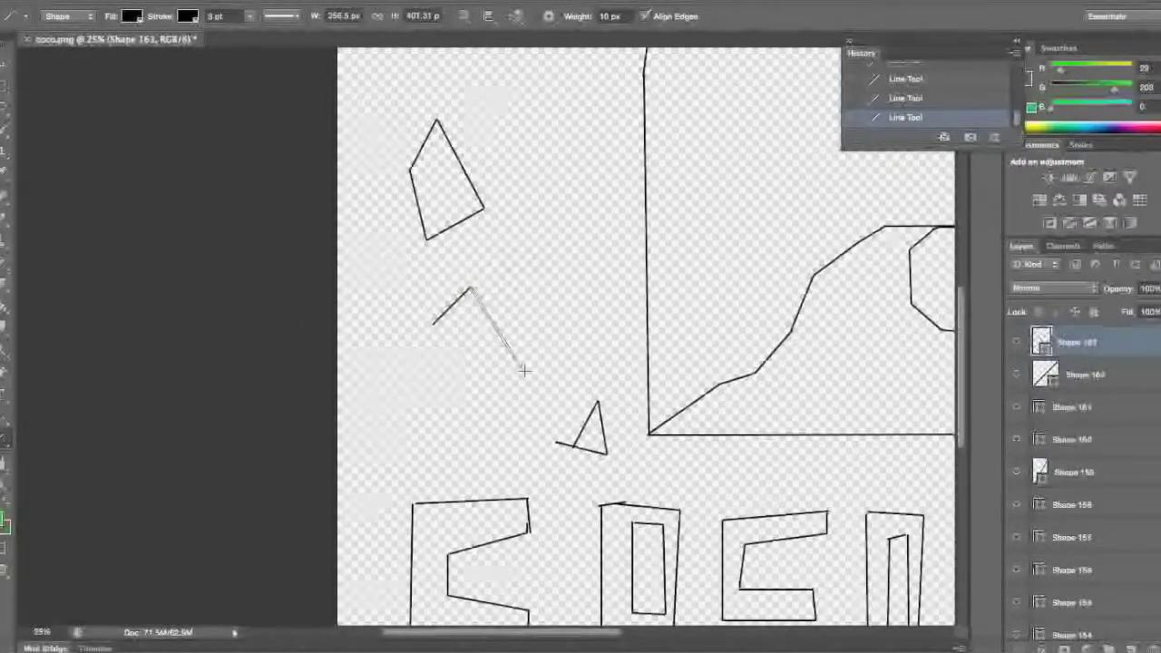
{"action": "left_click_drag", "start_coordinate": [423, 370], "coordinate": [422, 370]}
{"action": "left_click_drag", "start_coordinate": [423, 370], "coordinate": [436, 321]}
- Draw a flat four-sided shard above the KING lettering
{"action": "scroll", "coordinate": [435, 321], "scroll_direction": "up", "scroll_amount": 7}
{"action": "scroll", "coordinate": [435, 321], "scroll_direction": "right", "scroll_amount": 15}
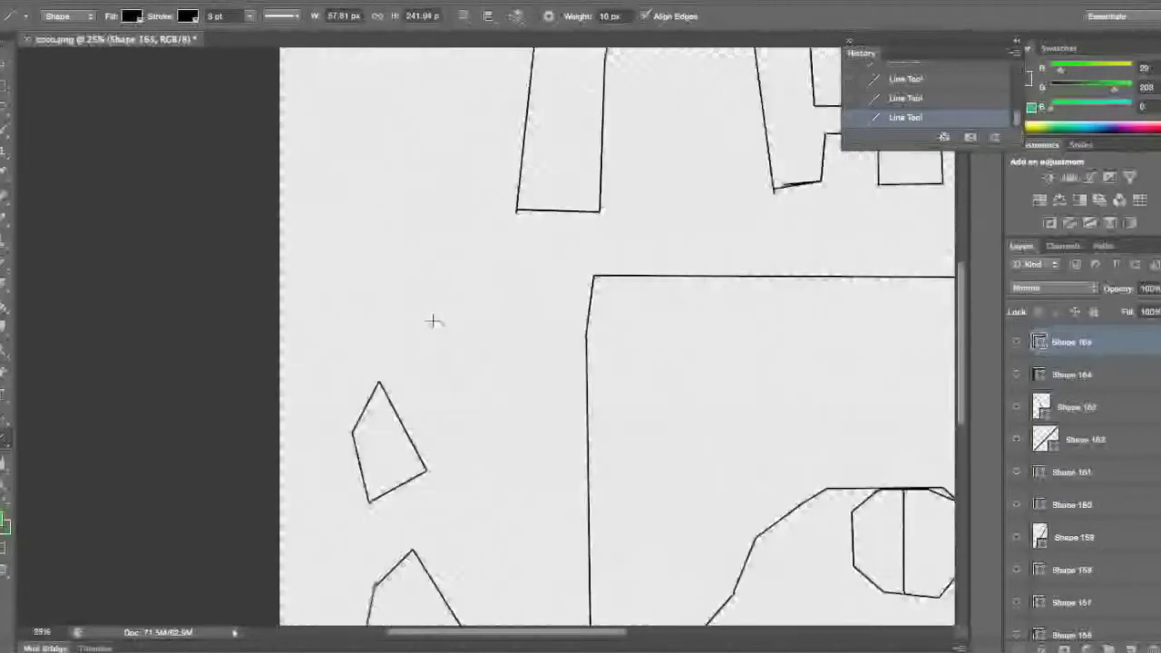
{"action": "scroll", "coordinate": [434, 321], "scroll_direction": "down", "scroll_amount": 13}
{"action": "left_click_drag", "start_coordinate": [536, 175], "coordinate": [477, 178]}
{"action": "left_click_drag", "start_coordinate": [476, 178], "coordinate": [477, 218]}
{"action": "left_click_drag", "start_coordinate": [477, 218], "coordinate": [596, 207]}
{"action": "left_click_drag", "start_coordinate": [596, 207], "coordinate": [525, 174]}
- Draw a triangular shard above the tilted one to the right of the head
{"action": "scroll", "coordinate": [637, 168], "scroll_direction": "up", "scroll_amount": 10}
{"action": "left_click_drag", "start_coordinate": [503, 251], "coordinate": [585, 205]}
{"action": "left_click_drag", "start_coordinate": [585, 204], "coordinate": [631, 265]}
{"action": "mouse_move", "coordinate": [632, 265]}
{"action": "left_mouse_down"}
{"action": "mouse_move", "coordinate": [511, 265]}
{"action": "mouse_move", "coordinate": [504, 251]}
{"action": "mouse_move", "coordinate": [517, 265]}
{"action": "left_mouse_up"}
- Look over the head outline, the surrounding shards and the lettering
{"action": "scroll", "coordinate": [741, 339], "scroll_direction": "down", "scroll_amount": 6}
{"action": "scroll", "coordinate": [741, 339], "scroll_direction": "left", "scroll_amount": 8}
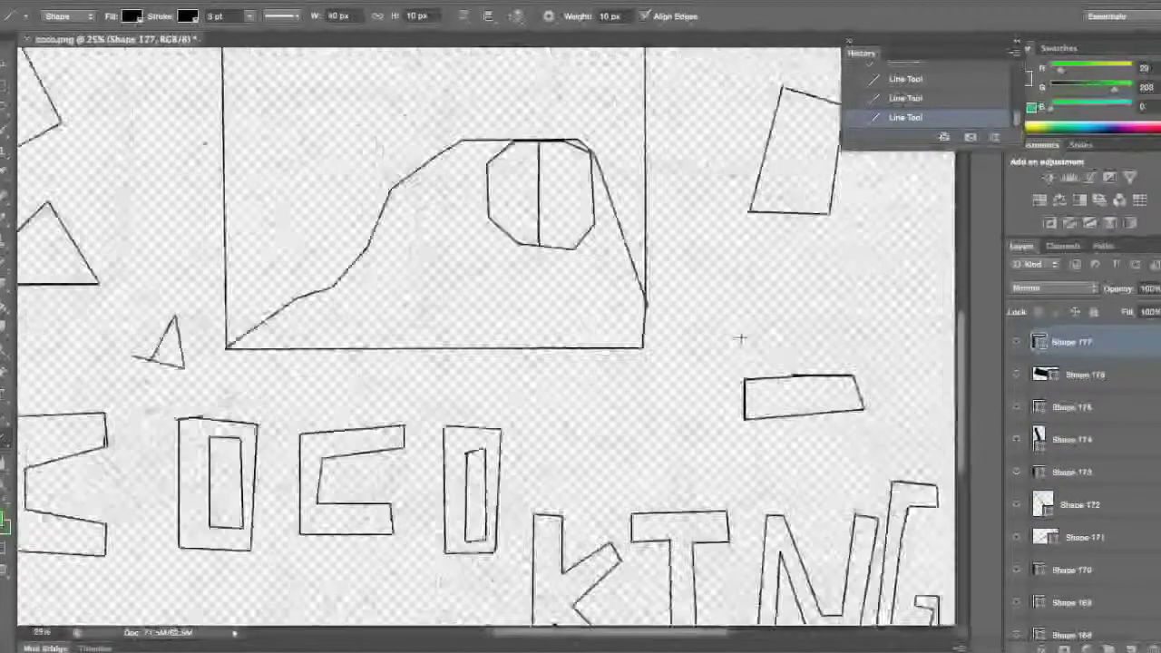
{"action": "scroll", "coordinate": [742, 339], "scroll_direction": "up", "scroll_amount": 1}
{"action": "scroll", "coordinate": [741, 338], "scroll_direction": "down", "scroll_amount": 2}
{"action": "scroll", "coordinate": [741, 338], "scroll_direction": "right", "scroll_amount": 2}
{"action": "scroll", "coordinate": [741, 337], "scroll_direction": "up", "scroll_amount": 8}
{"action": "scroll", "coordinate": [741, 336], "scroll_direction": "left", "scroll_amount": 3}
- Show the reference layer, sample the face's skin colour from it, and hide the layer again
{"action": "scroll", "coordinate": [741, 337], "scroll_direction": "down", "scroll_amount": 20}
{"action": "scroll", "coordinate": [1037, 598], "scroll_direction": "down", "scroll_amount": 20}
{"action": "scroll", "coordinate": [859, 300], "scroll_direction": "up", "scroll_amount": 10}
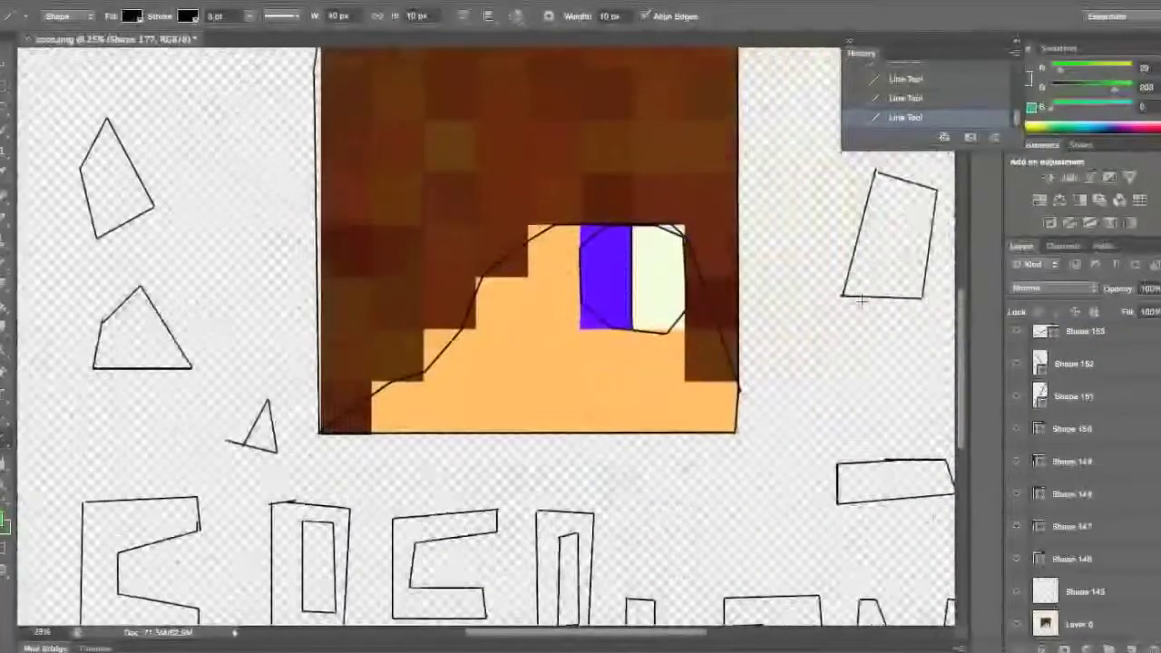
{"action": "left_click", "coordinate": [1016, 624]}
{"action": "left_click", "coordinate": [1016, 623]}
{"action": "left_click", "coordinate": [1016, 624]}
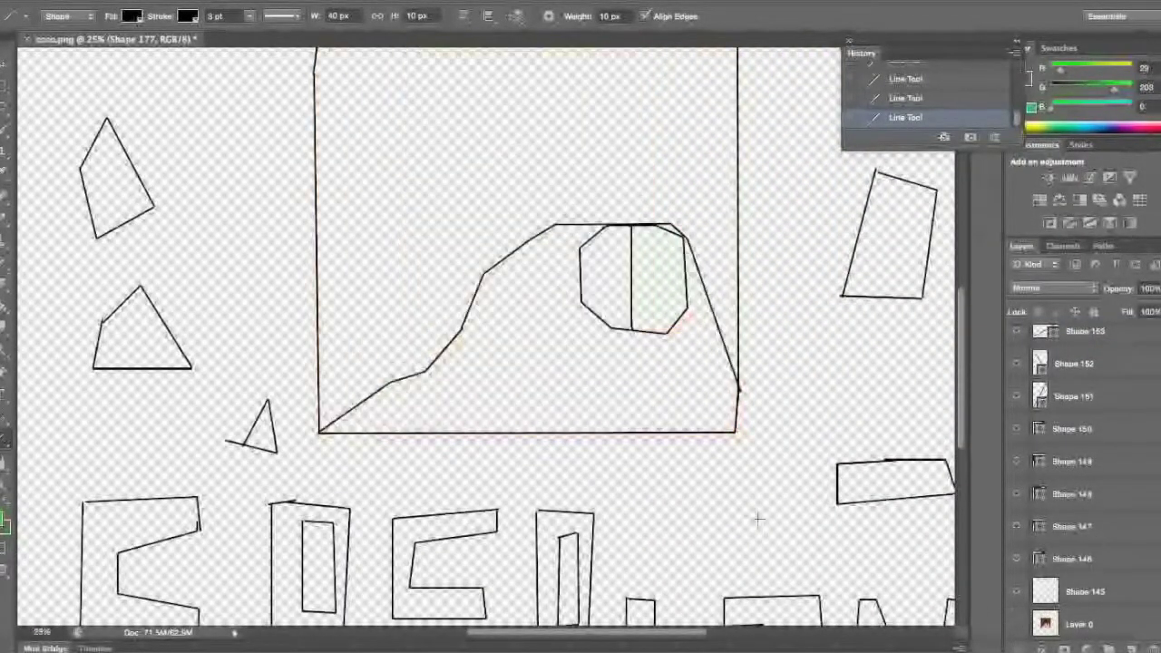
{"action": "left_click", "coordinate": [1015, 624]}
{"action": "left_click", "coordinate": [4, 170]}
{"action": "left_click", "coordinate": [489, 348]}
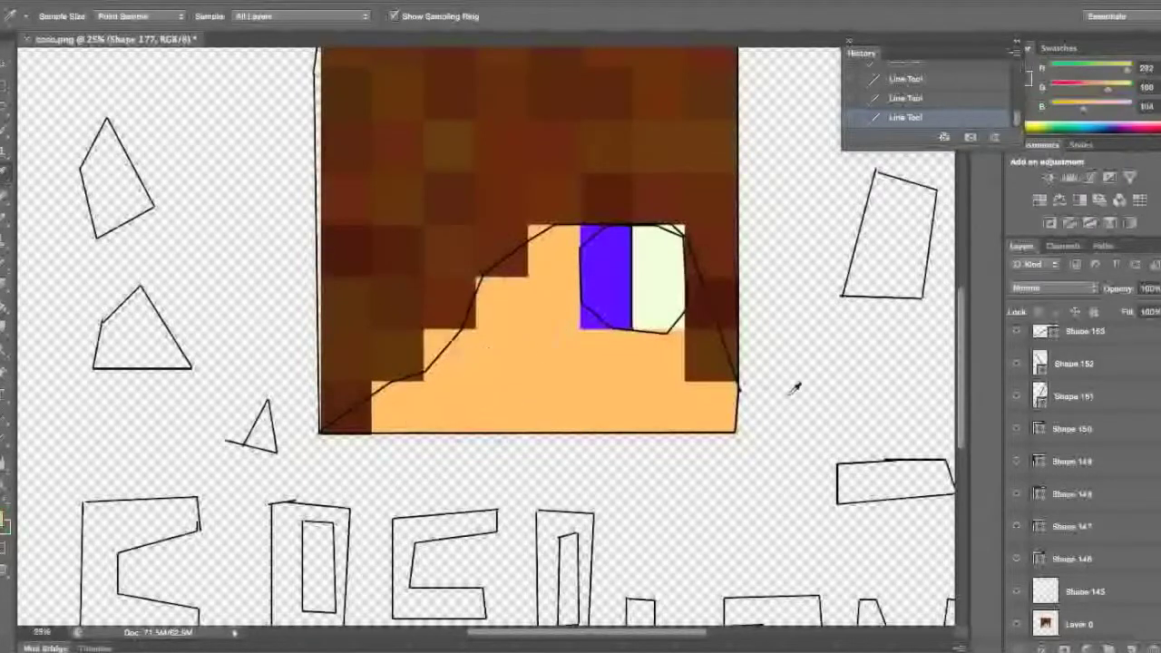
{"action": "left_click", "coordinate": [1016, 624]}
- Merge all line-art shape layers into one and fill the face area with the sampled skin colour
{"action": "key", "text": "g"}
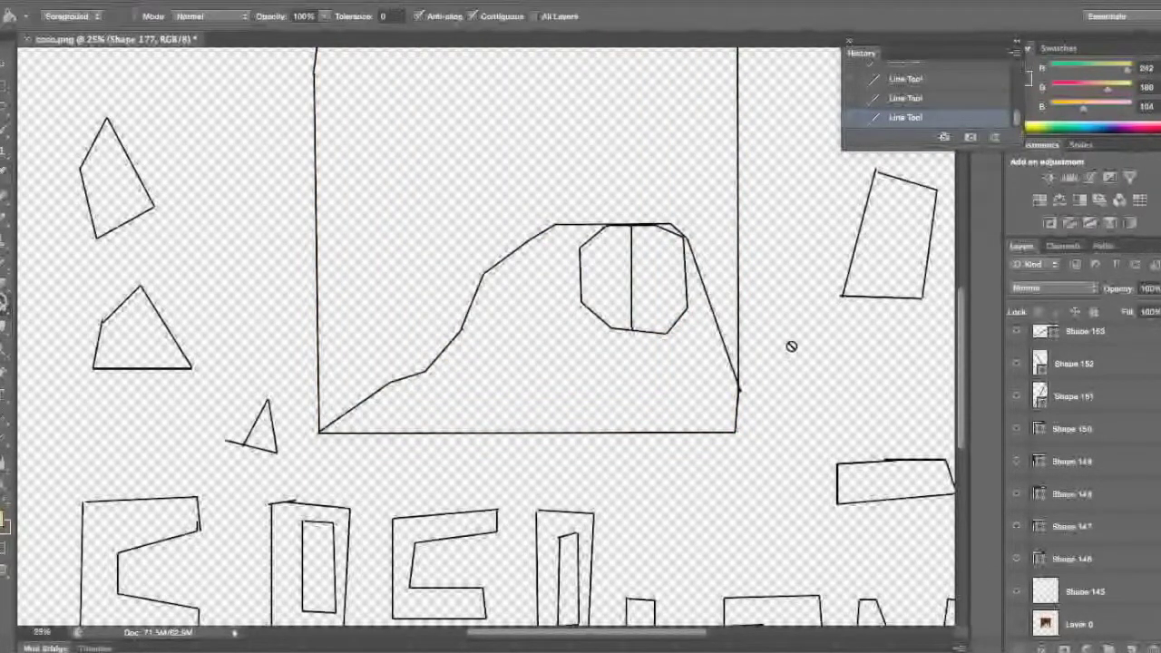
{"action": "scroll", "coordinate": [1077, 472], "scroll_direction": "up", "scroll_amount": 8}
{"action": "scroll", "coordinate": [1070, 508], "scroll_direction": "down", "scroll_amount": 10}
{"action": "left_click", "coordinate": [1070, 554], "text": "shift"}
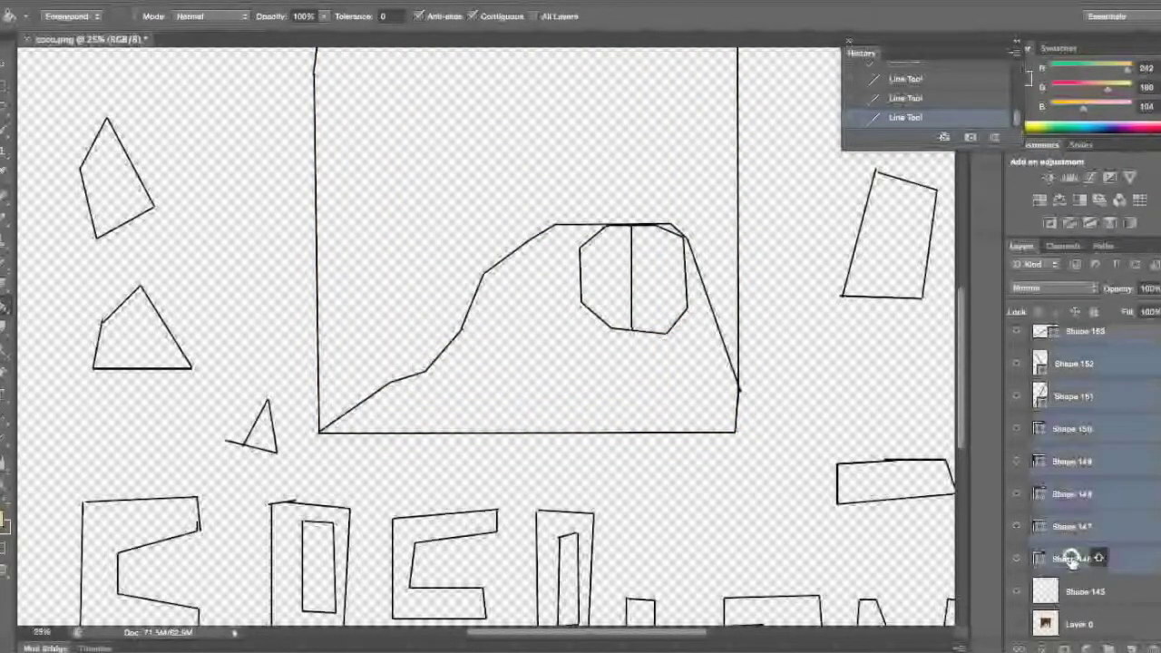
{"action": "key", "text": "super+e"}
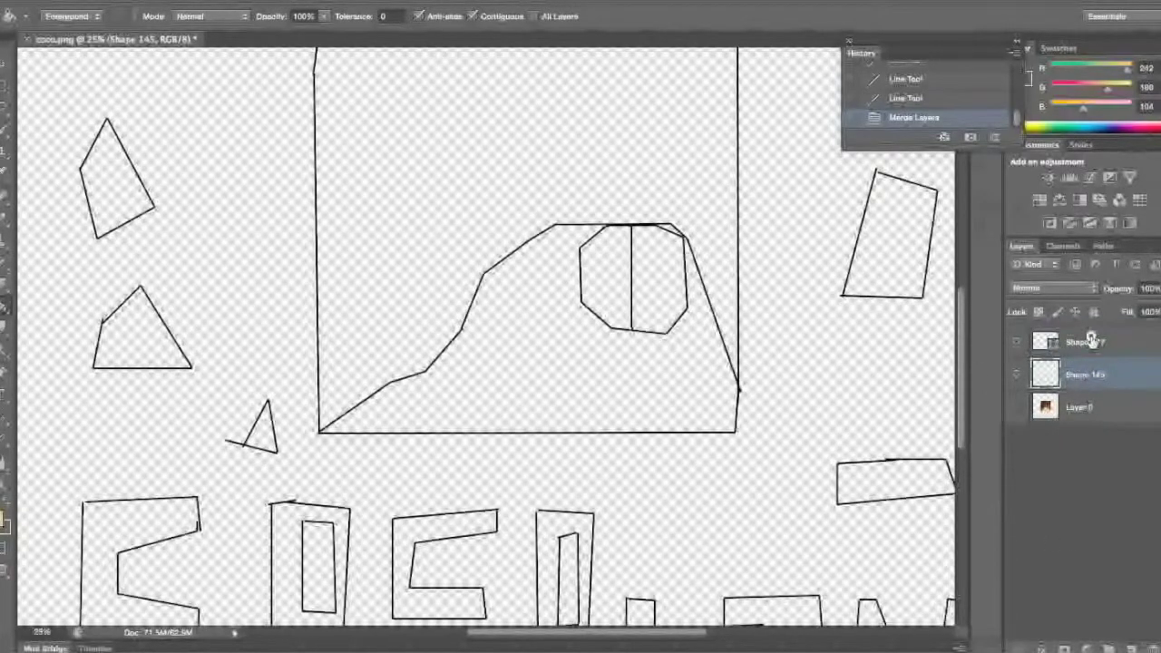
{"action": "left_click", "coordinate": [1089, 376], "text": "shift"}
{"action": "key", "text": "super+e"}
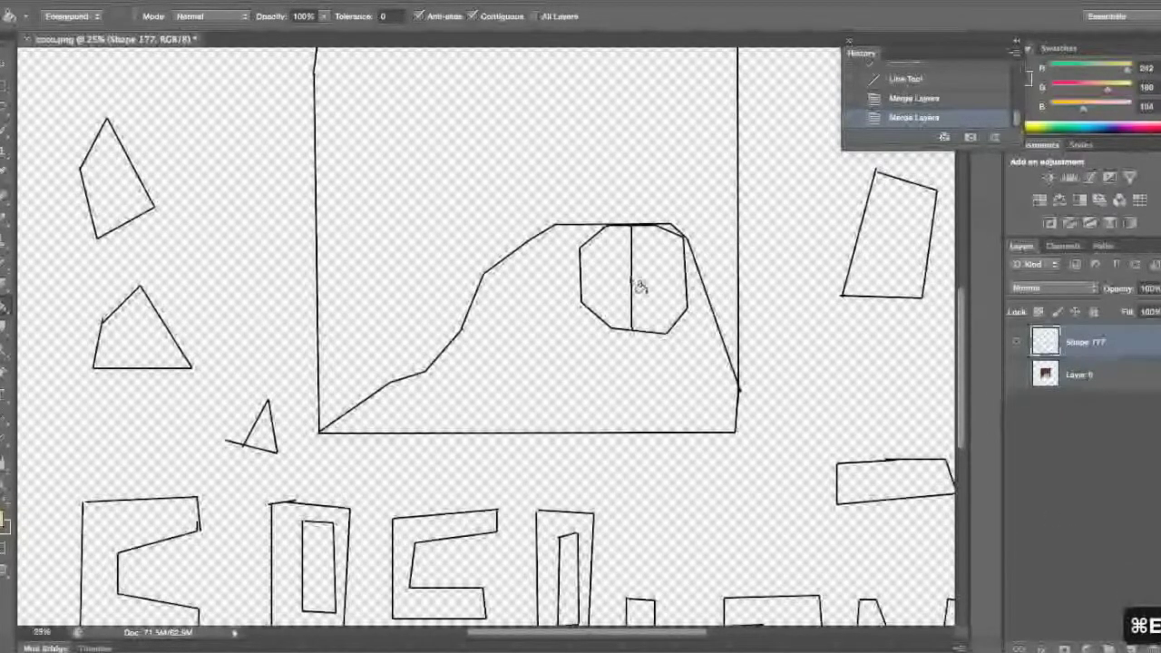
{"action": "left_click", "coordinate": [547, 350]}
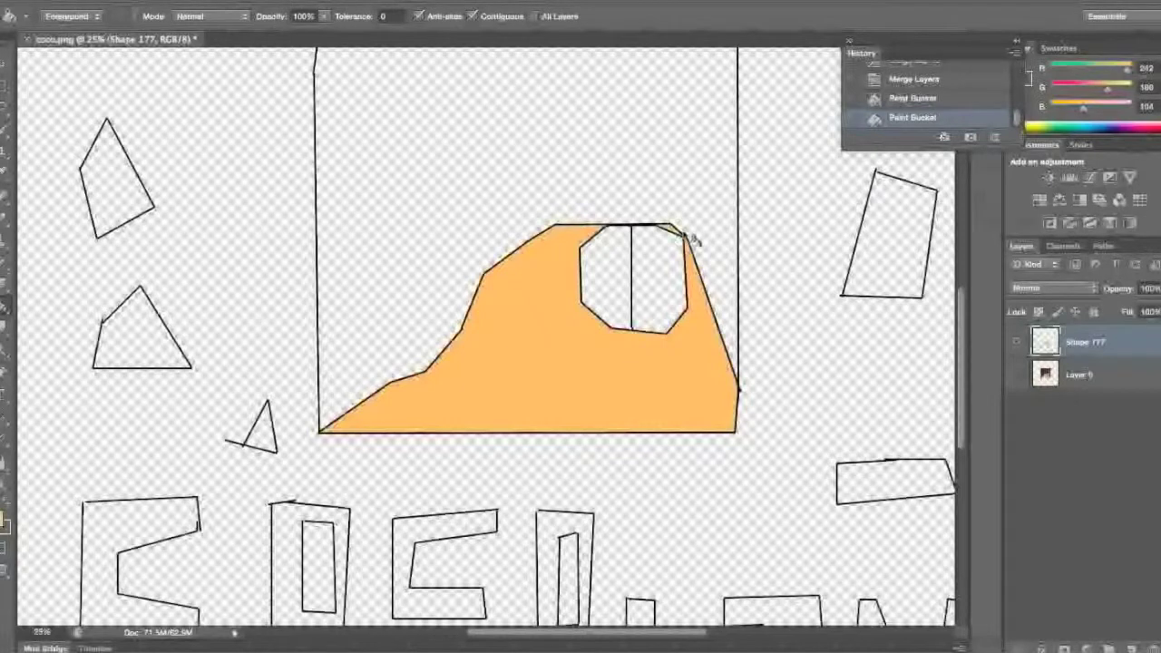
- Sample the eye's purple and pale yellow colours from the temporarily shown reference layer
{"action": "left_click", "coordinate": [1016, 374]}
{"action": "left_click", "coordinate": [3, 152]}
{"action": "left_click", "coordinate": [618, 299]}
{"action": "left_click", "coordinate": [658, 313]}
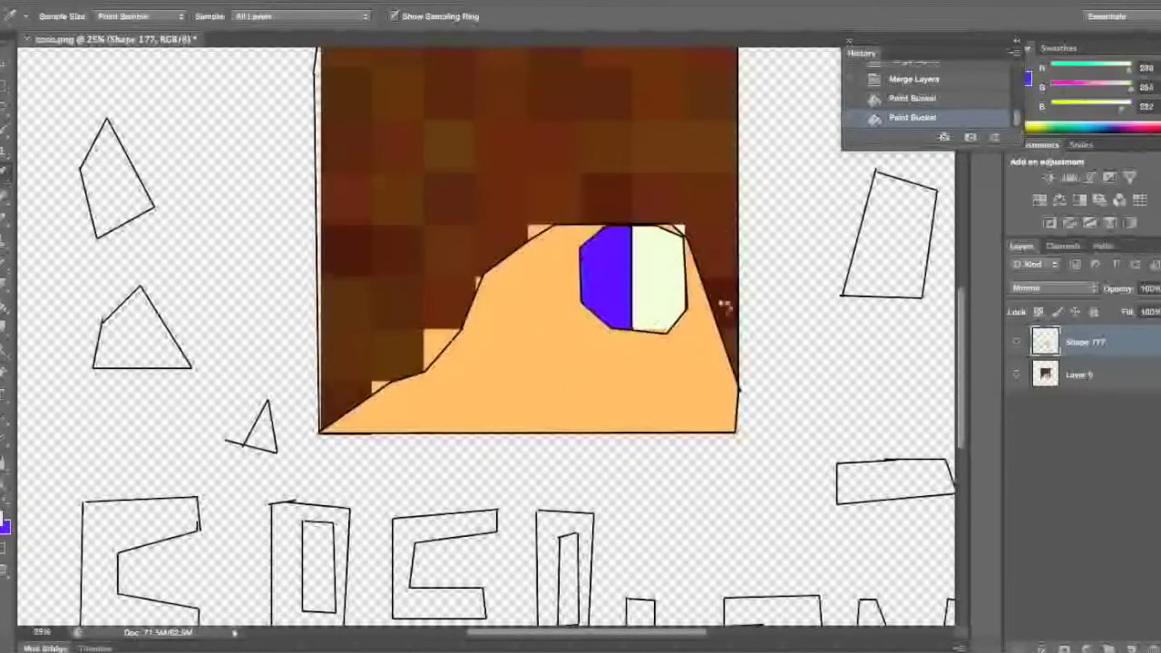
{"action": "left_click", "coordinate": [1016, 374]}
- Fill the eye's right half with the pale yellow and its left half with the purple
{"action": "left_click", "coordinate": [5, 309]}
{"action": "left_click", "coordinate": [675, 263]}
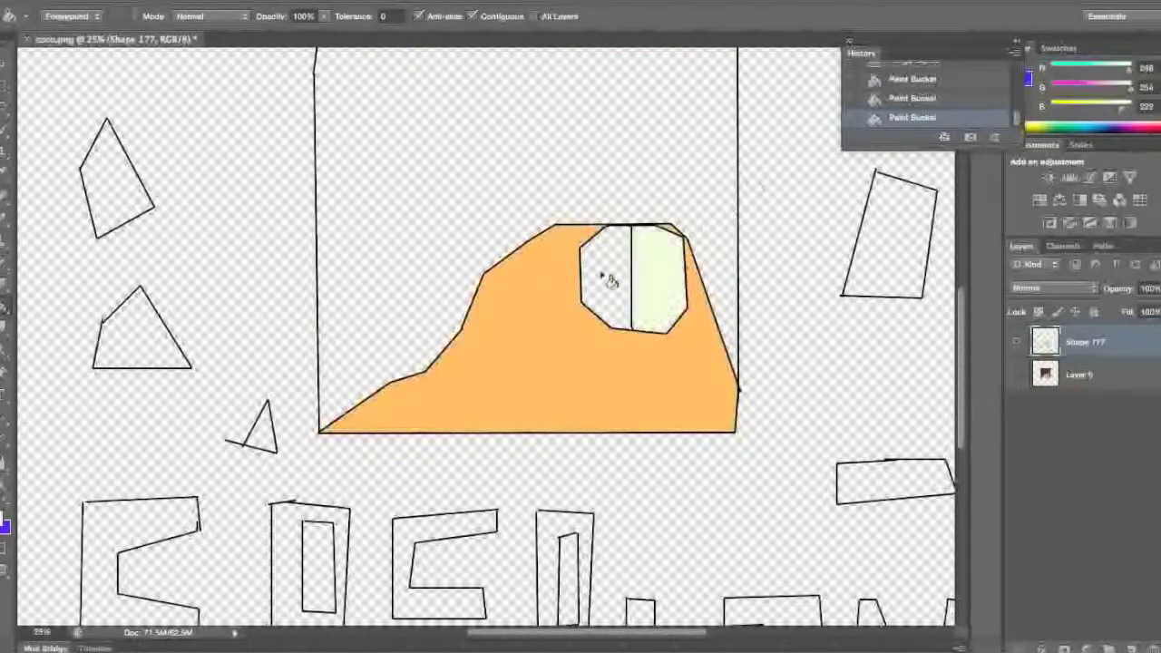
{"action": "left_click", "coordinate": [4, 501]}
{"action": "left_click", "coordinate": [614, 278]}
- Set the pale yellow paint colour to white and refill the eye's right half with it
{"action": "left_click", "coordinate": [1016, 374]}
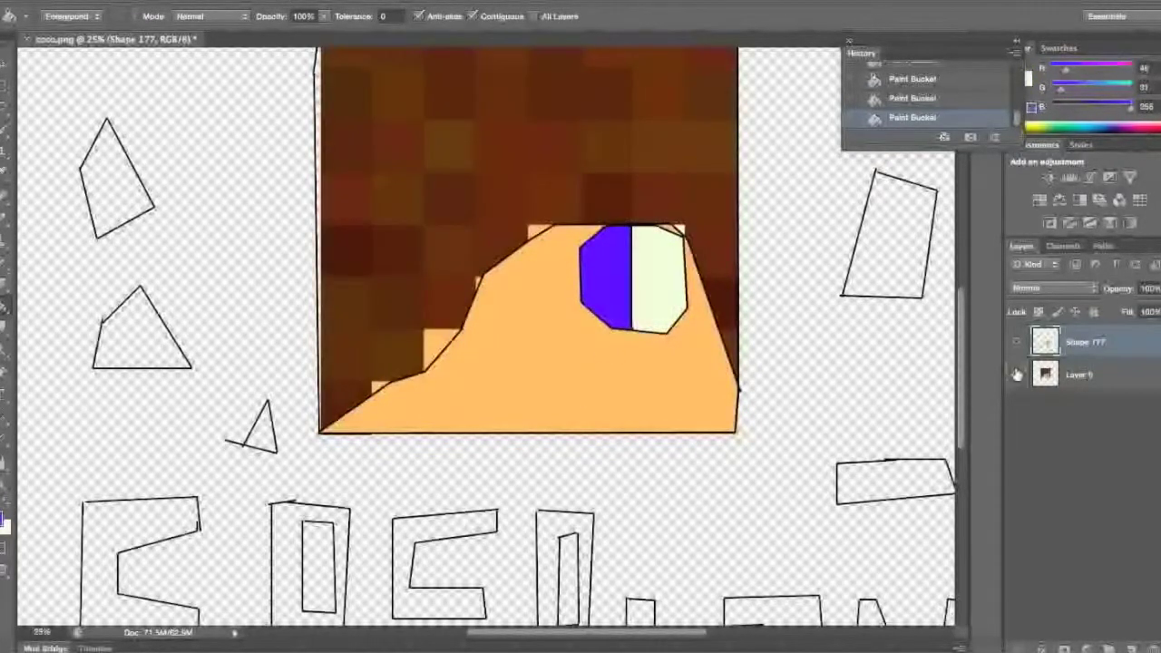
{"action": "left_click", "coordinate": [4, 521]}
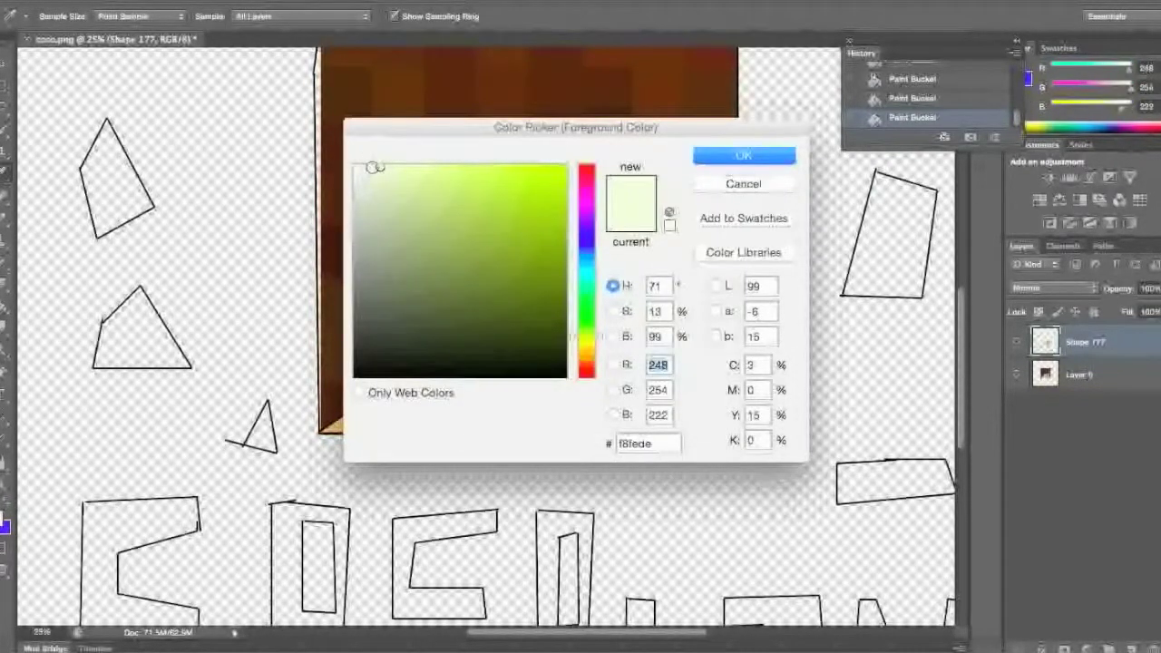
{"action": "key", "text": "Return"}
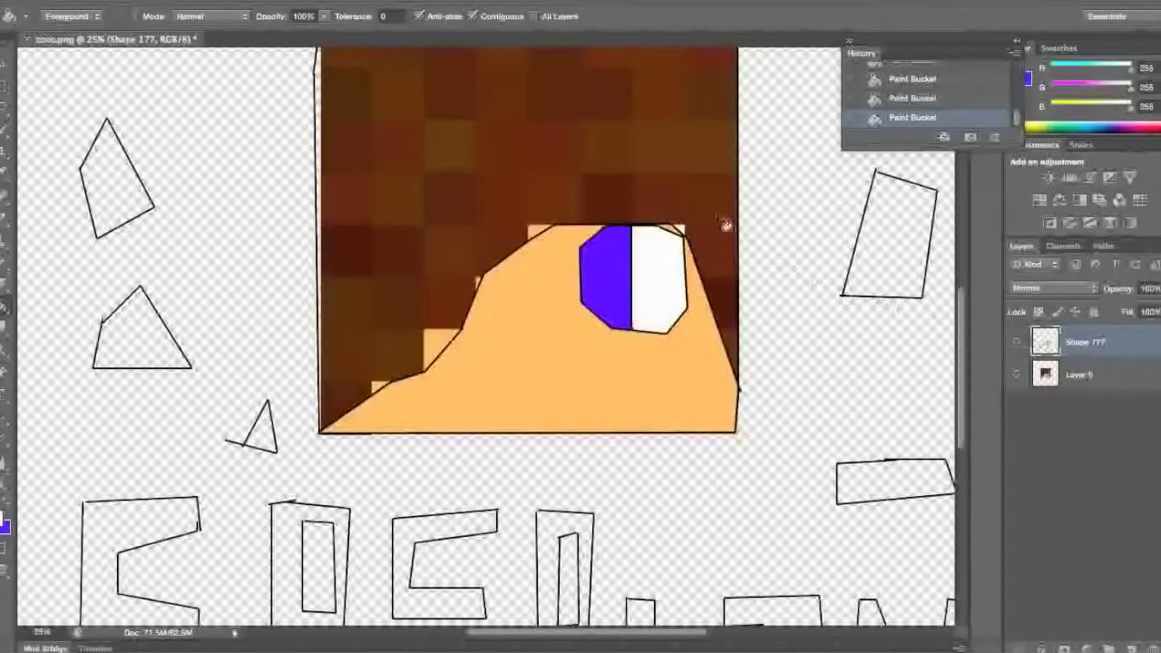
- Sample a brown hair colour from the reference head
{"action": "left_click", "coordinate": [1017, 374]}
{"action": "left_click", "coordinate": [1019, 379]}
{"action": "key", "text": "i"}
{"action": "left_click", "coordinate": [393, 200]}
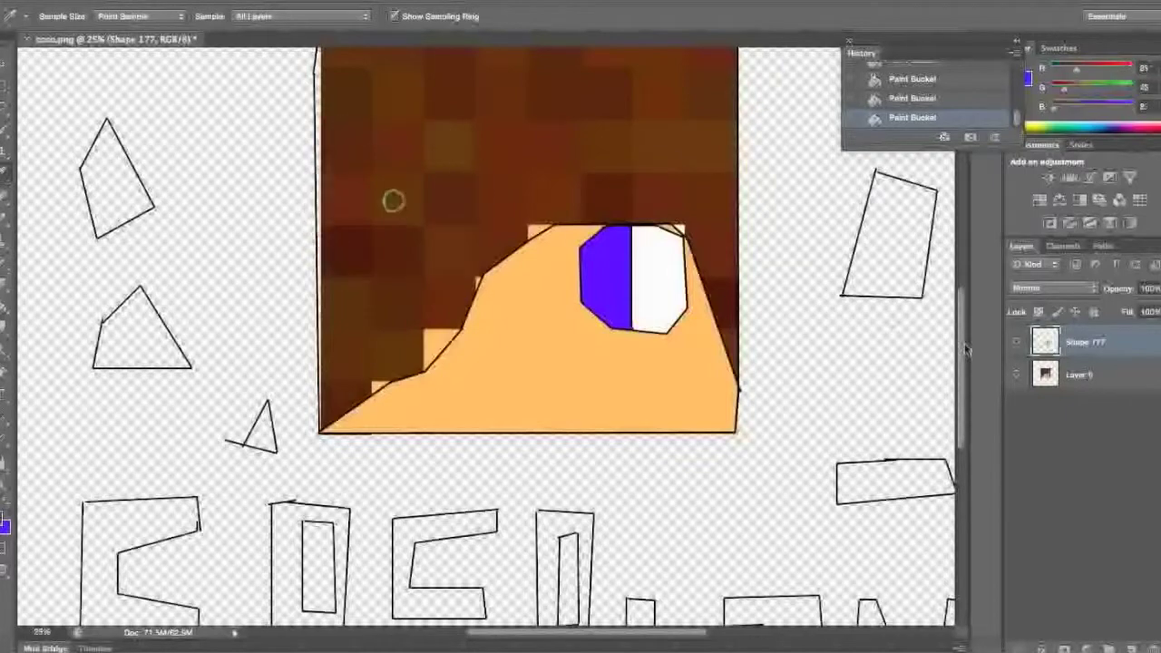
- Hide the reference layer and fill the head's hair area with the sampled brown
{"action": "left_click", "coordinate": [1016, 370]}
{"action": "key", "text": "g"}
{"action": "left_click", "coordinate": [515, 203]}
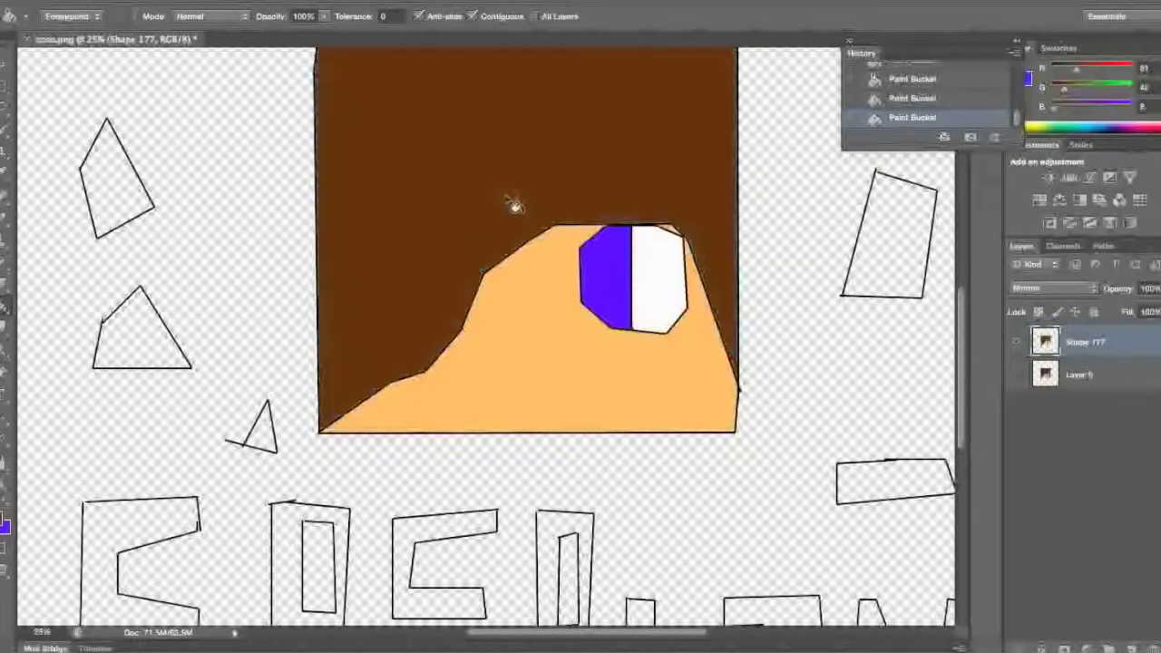
- Draw a four-pointed zigzag crown outline with a straight base across the top of the head using the Line tool
{"action": "scroll", "coordinate": [515, 207], "scroll_direction": "up", "scroll_amount": 5}
{"action": "scroll", "coordinate": [516, 207], "scroll_direction": "left", "scroll_amount": 5}
{"action": "scroll", "coordinate": [515, 207], "scroll_direction": "down", "scroll_amount": 5}
{"action": "scroll", "coordinate": [515, 207], "scroll_direction": "up", "scroll_amount": 3}
{"action": "scroll", "coordinate": [515, 207], "scroll_direction": "right", "scroll_amount": 4}
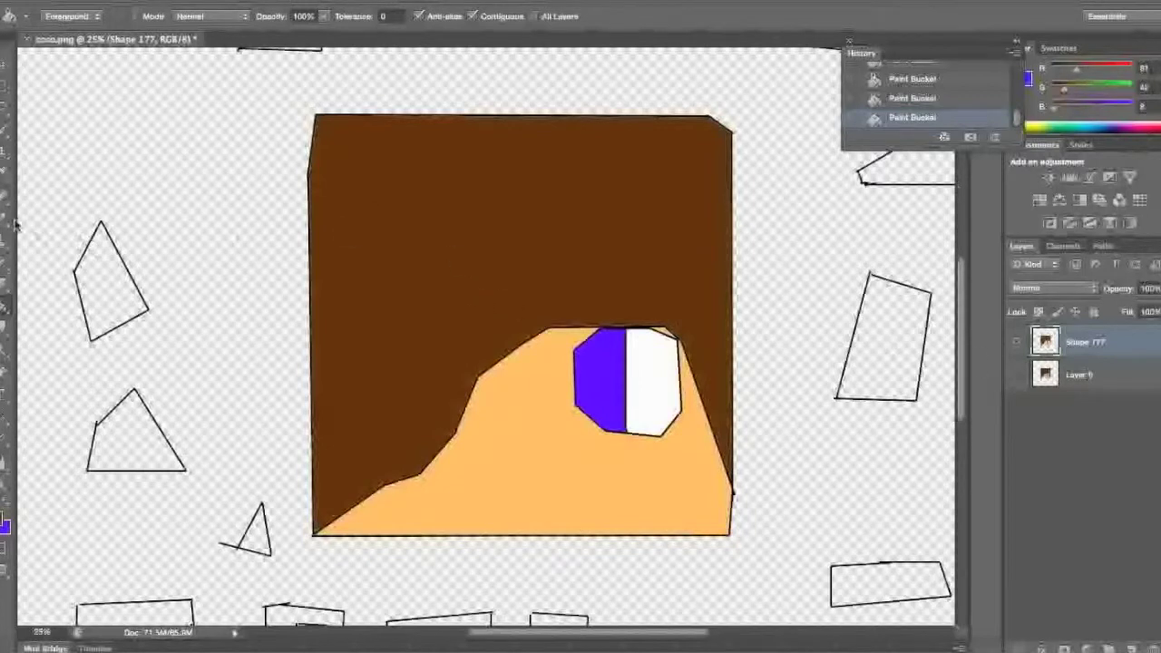
{"action": "scroll", "coordinate": [385, 313], "scroll_direction": "down", "scroll_amount": 3}
{"action": "scroll", "coordinate": [384, 313], "scroll_direction": "left", "scroll_amount": 2}
{"action": "left_click", "coordinate": [2, 438]}
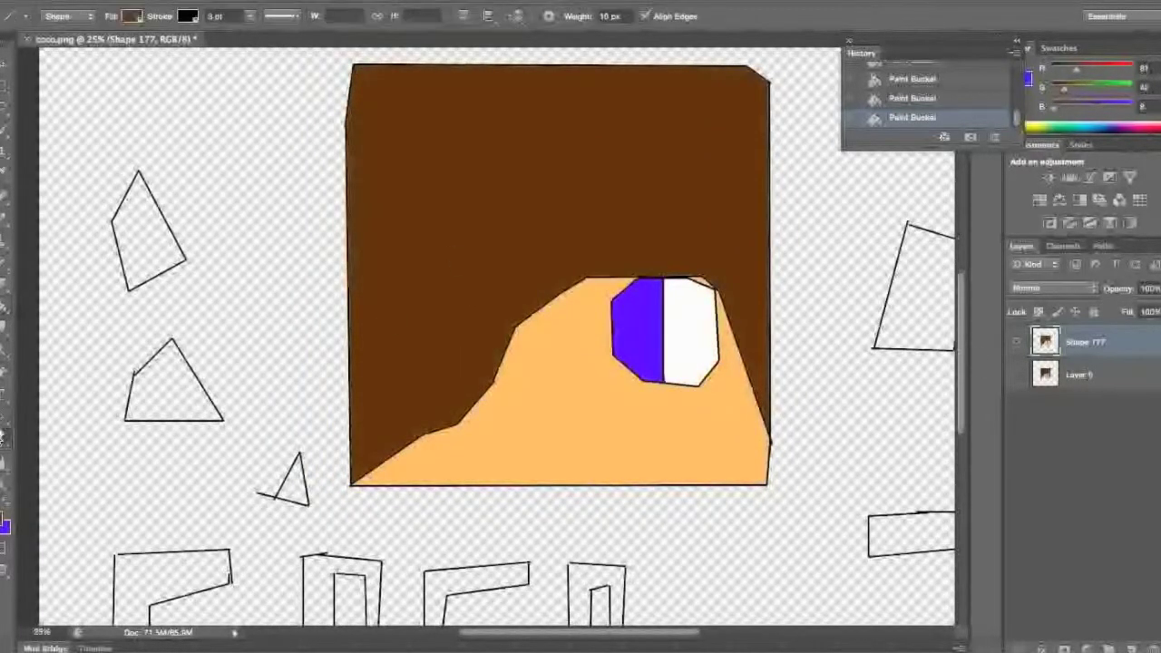
{"action": "mouse_move", "coordinate": [342, 122]}
{"action": "left_mouse_down"}
{"action": "mouse_move", "coordinate": [780, 119]}
{"action": "mouse_move", "coordinate": [773, 127]}
{"action": "left_mouse_up"}
{"action": "mouse_move", "coordinate": [773, 127]}
{"action": "left_mouse_down"}
{"action": "mouse_move", "coordinate": [759, 57]}
{"action": "mouse_move", "coordinate": [662, 50]}
{"action": "left_mouse_up"}
{"action": "left_click_drag", "start_coordinate": [662, 50], "coordinate": [520, 60]}
{"action": "left_click_drag", "start_coordinate": [520, 60], "coordinate": [518, 60]}
{"action": "mouse_move", "coordinate": [518, 60]}
{"action": "left_mouse_down"}
{"action": "mouse_move", "coordinate": [470, 92]}
{"action": "mouse_move", "coordinate": [421, 57]}
{"action": "mouse_move", "coordinate": [343, 133]}
{"action": "left_mouse_up"}
- Set the foreground colour to bright yellow (R 240, G 255, B 0)
{"action": "left_click", "coordinate": [4, 518]}
{"action": "left_click", "coordinate": [586, 342]}
{"action": "left_click_drag", "start_coordinate": [562, 234], "coordinate": [647, 87]}
{"action": "left_click", "coordinate": [744, 155]}
- Merge the crown line layers into the artwork and fill the crown's band and points with yellow, reverting the misplaced outline fill
{"action": "left_click", "coordinate": [6, 303]}
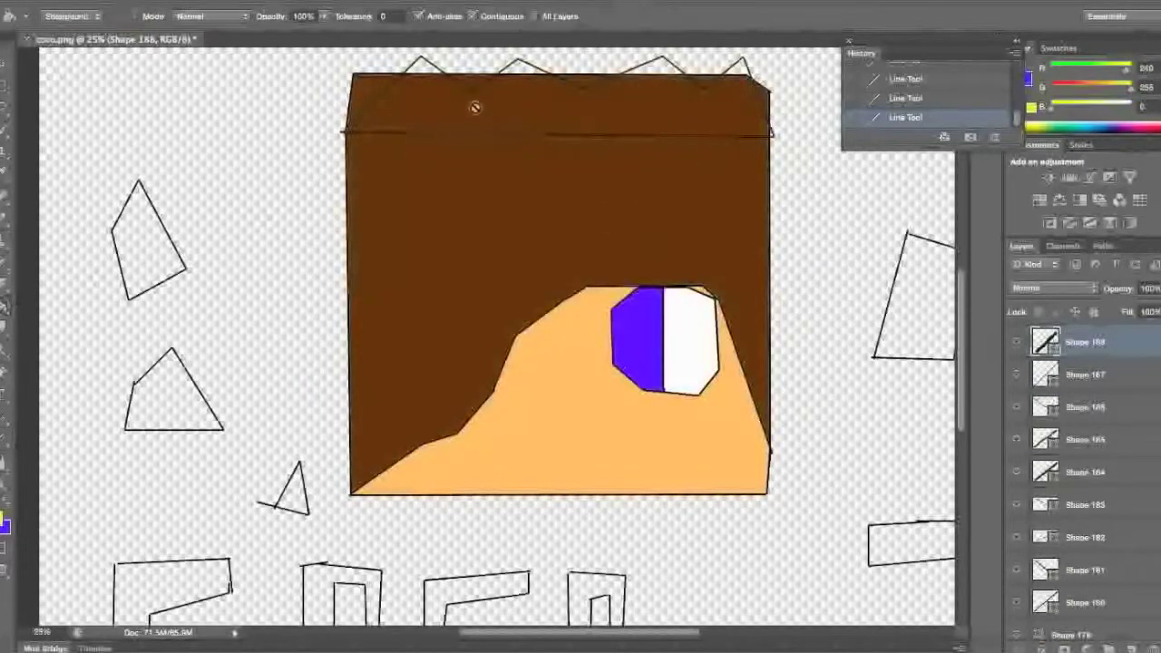
{"action": "key", "text": "super+alt+a"}
{"action": "key", "text": "super+e"}
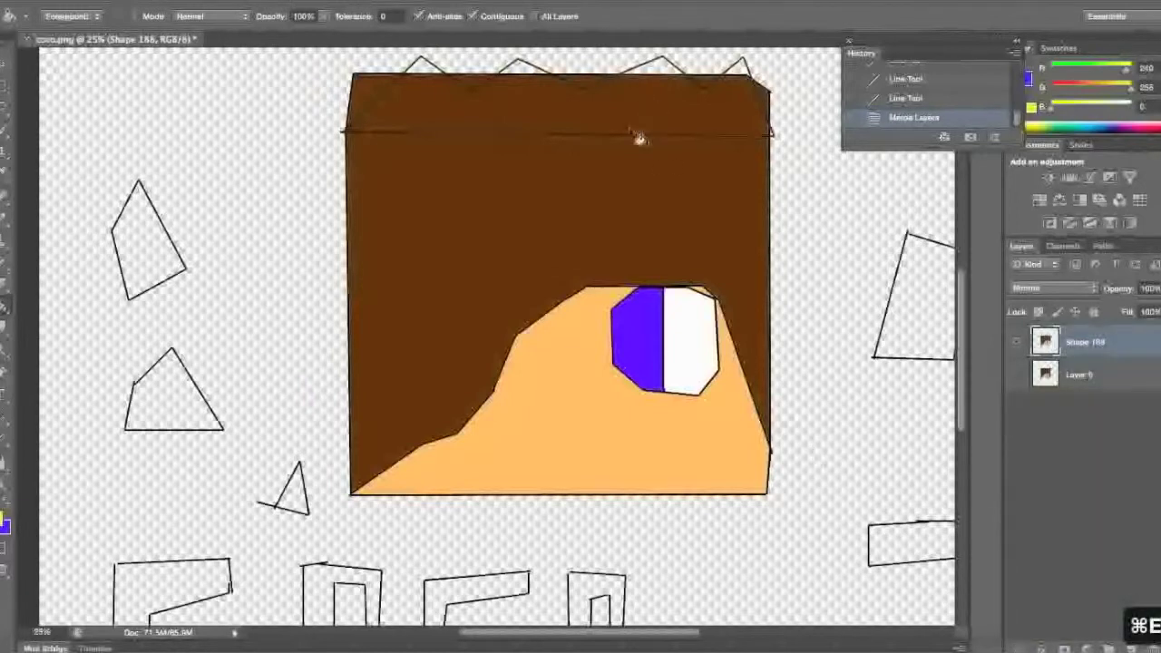
{"action": "left_click", "coordinate": [619, 123]}
{"action": "left_click", "coordinate": [520, 70]}
{"action": "left_click", "coordinate": [744, 63]}
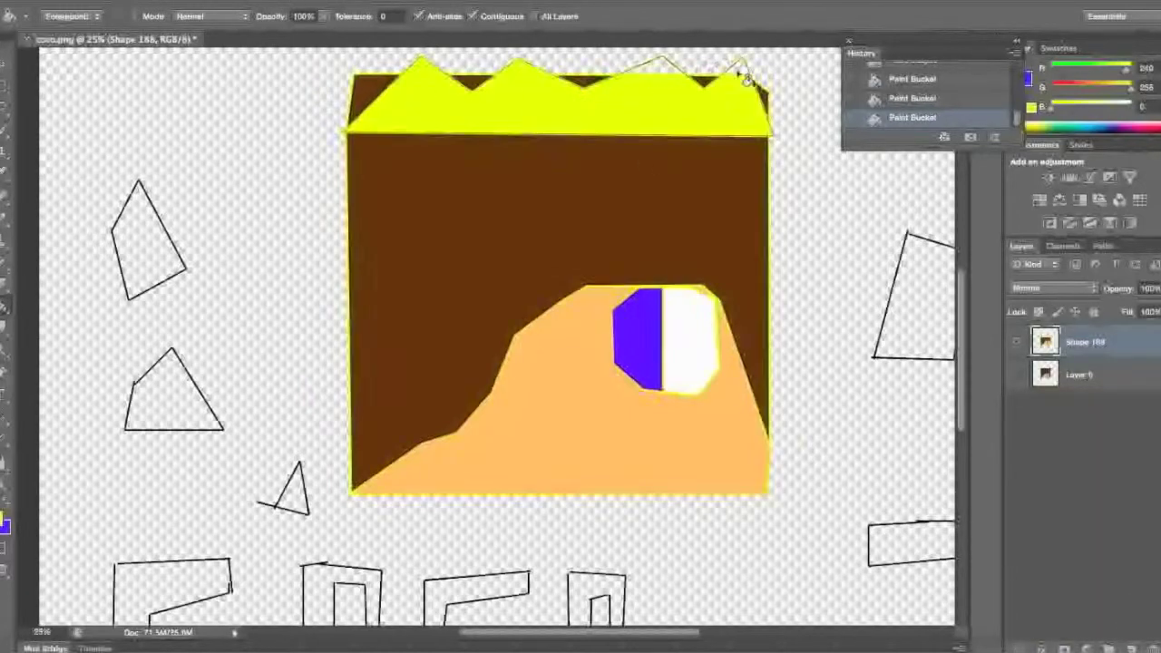
{"action": "left_click", "coordinate": [896, 98]}
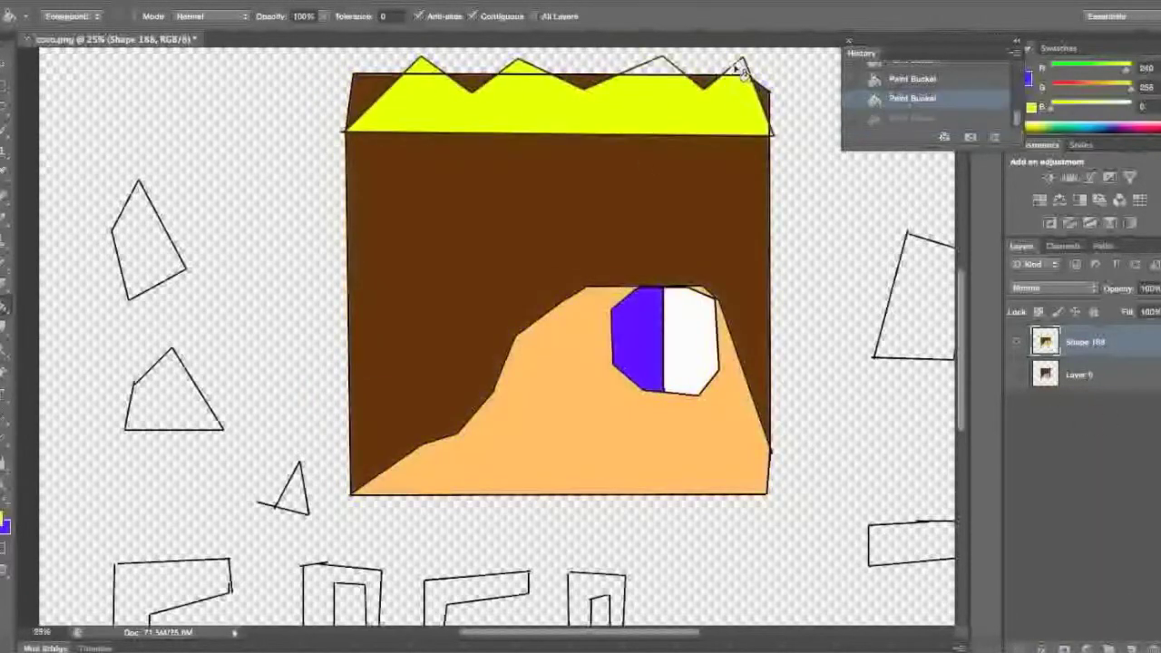
{"action": "left_click", "coordinate": [946, 118]}
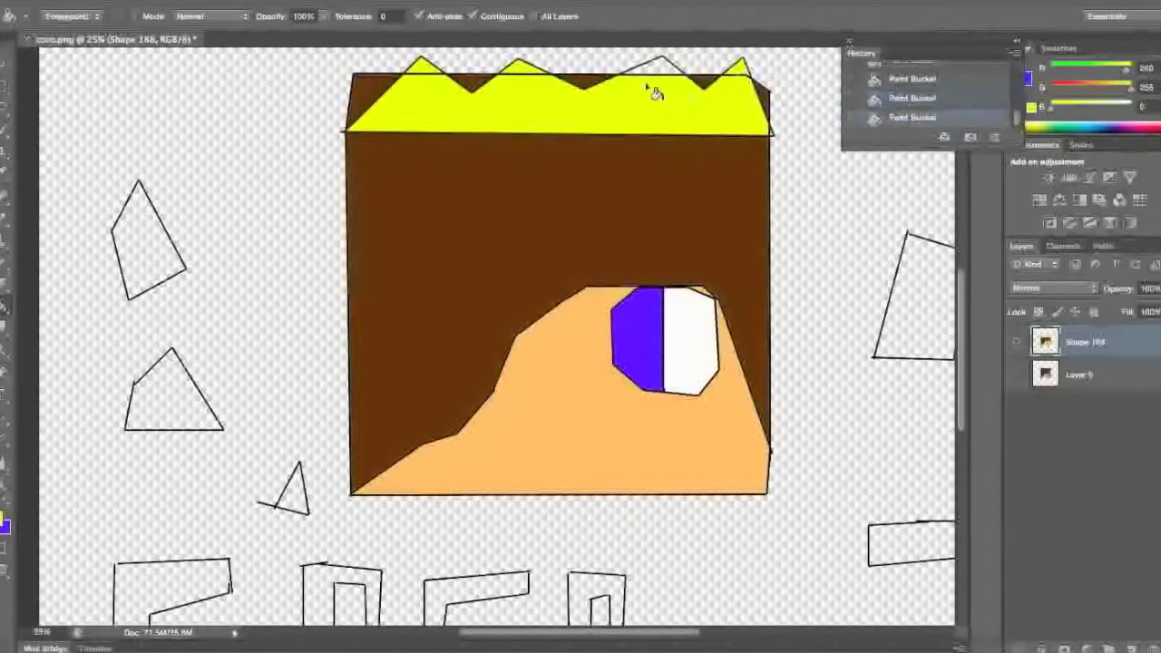
- Erase the old head outline inside the crown's points and refill the erased gaps with yellow
{"action": "key", "text": "b"}
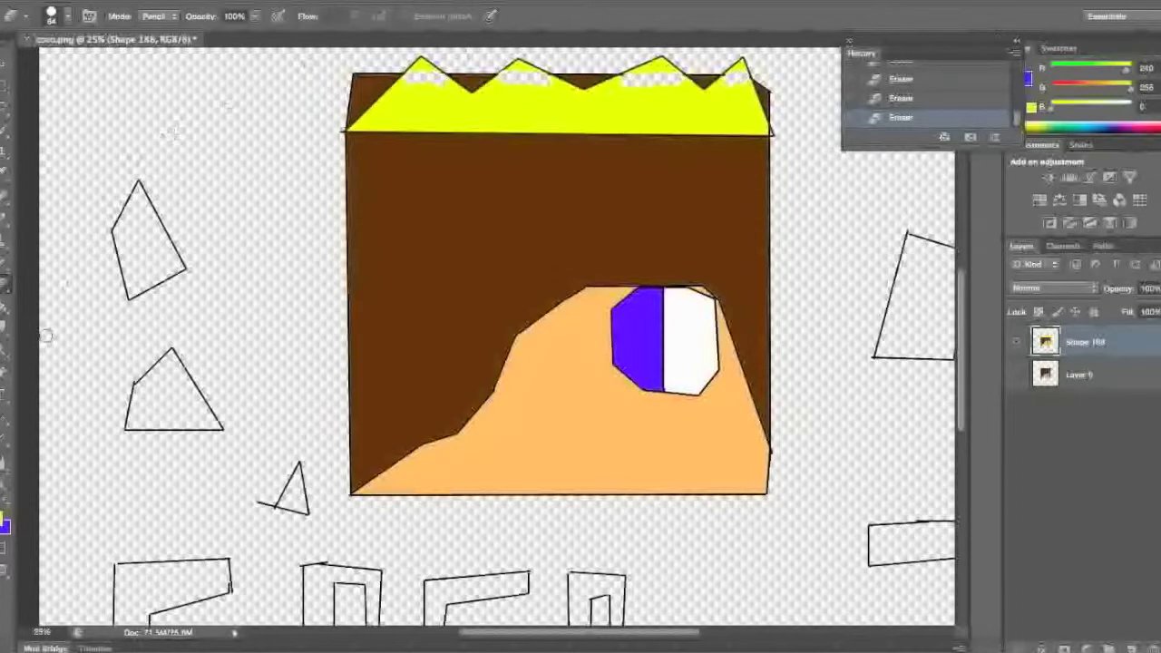
{"action": "key", "text": "g"}
{"action": "left_click", "coordinate": [534, 83]}
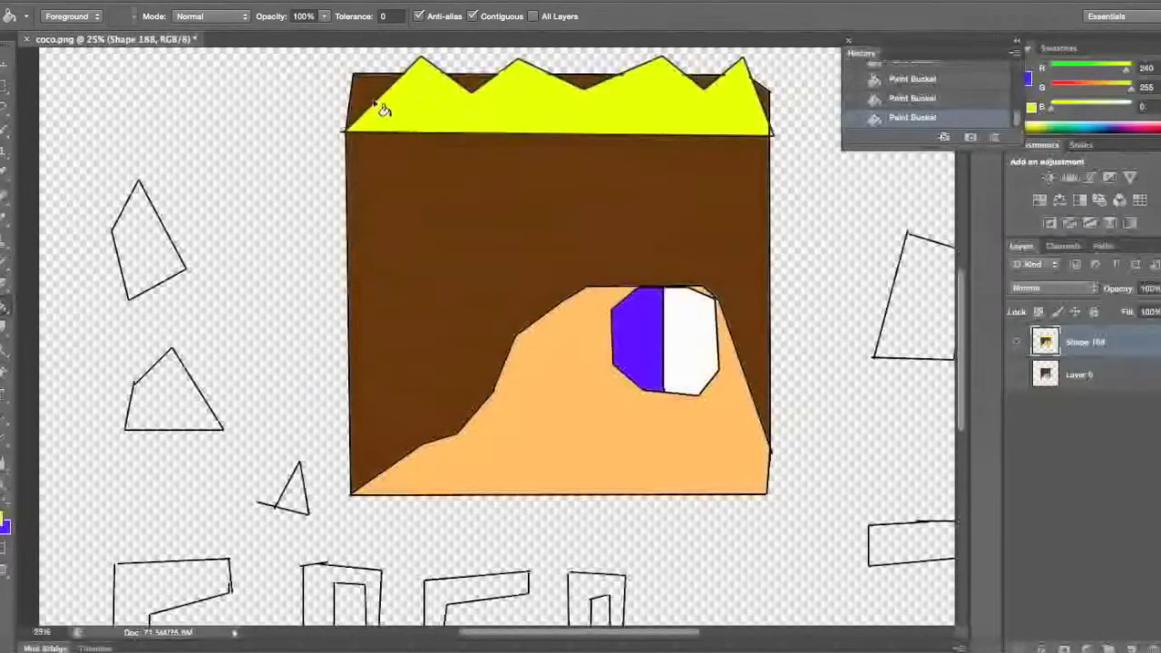
- Erase the slanted left edge of the yellow crown
{"action": "left_click", "coordinate": [11, 284]}
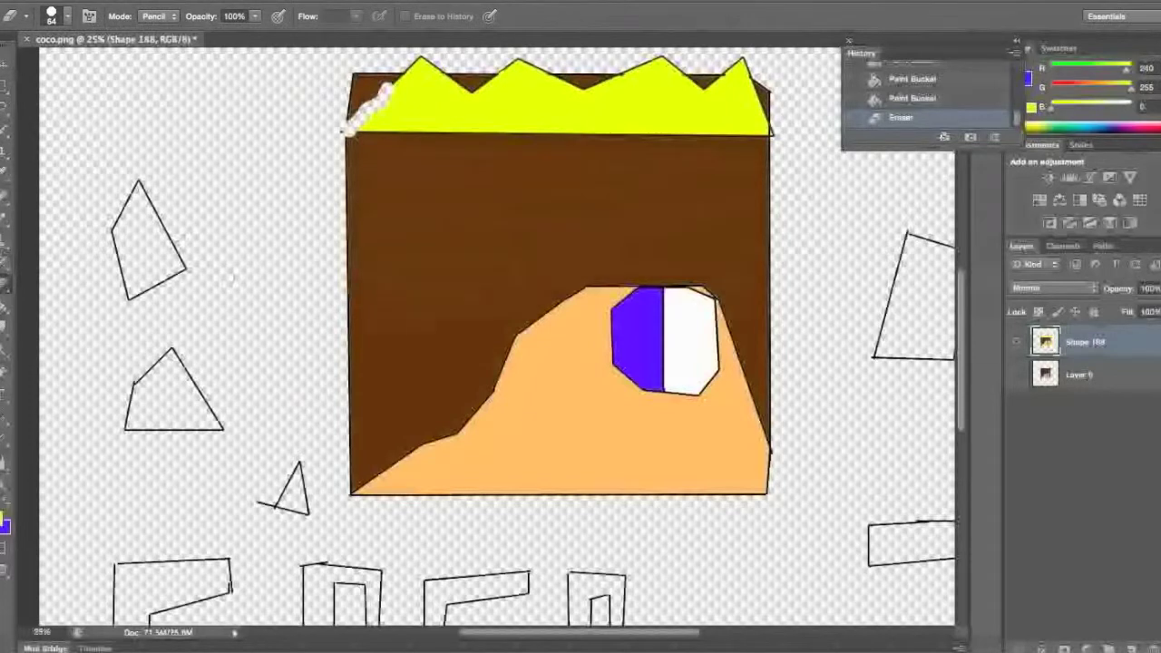
{"action": "left_click", "coordinate": [5, 437]}
{"action": "mouse_move", "coordinate": [392, 85]}
{"action": "left_mouse_down"}
{"action": "mouse_move", "coordinate": [351, 62]}
{"action": "mouse_move", "coordinate": [334, 138]}
{"action": "mouse_move", "coordinate": [382, 131]}
{"action": "left_mouse_up"}
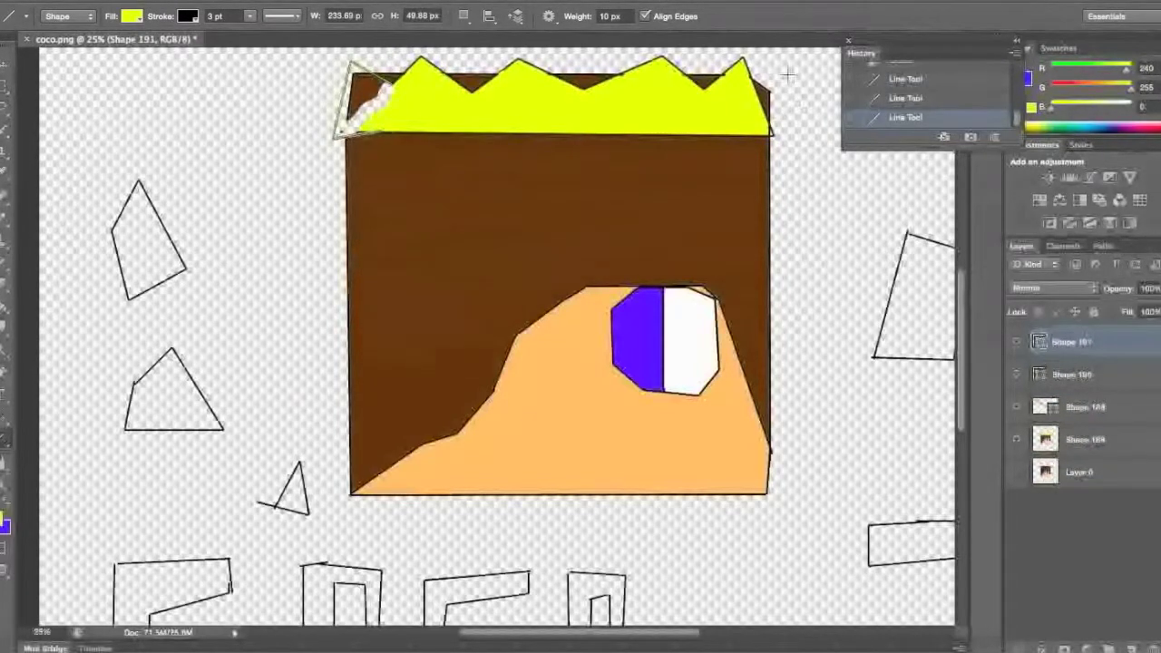
{"action": "mouse_move", "coordinate": [751, 89]}
{"action": "left_mouse_down"}
{"action": "mouse_move", "coordinate": [782, 74]}
{"action": "mouse_move", "coordinate": [769, 134]}
{"action": "left_mouse_up"}
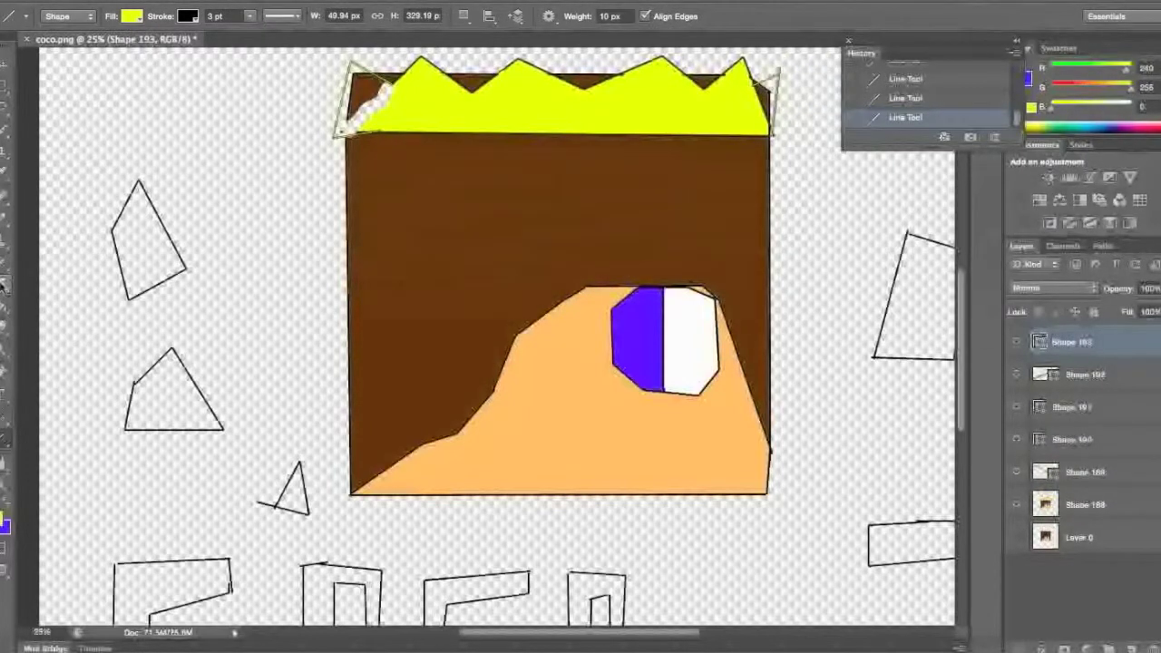
{"action": "left_click", "coordinate": [5, 286]}
{"action": "left_click", "coordinate": [8, 353]}
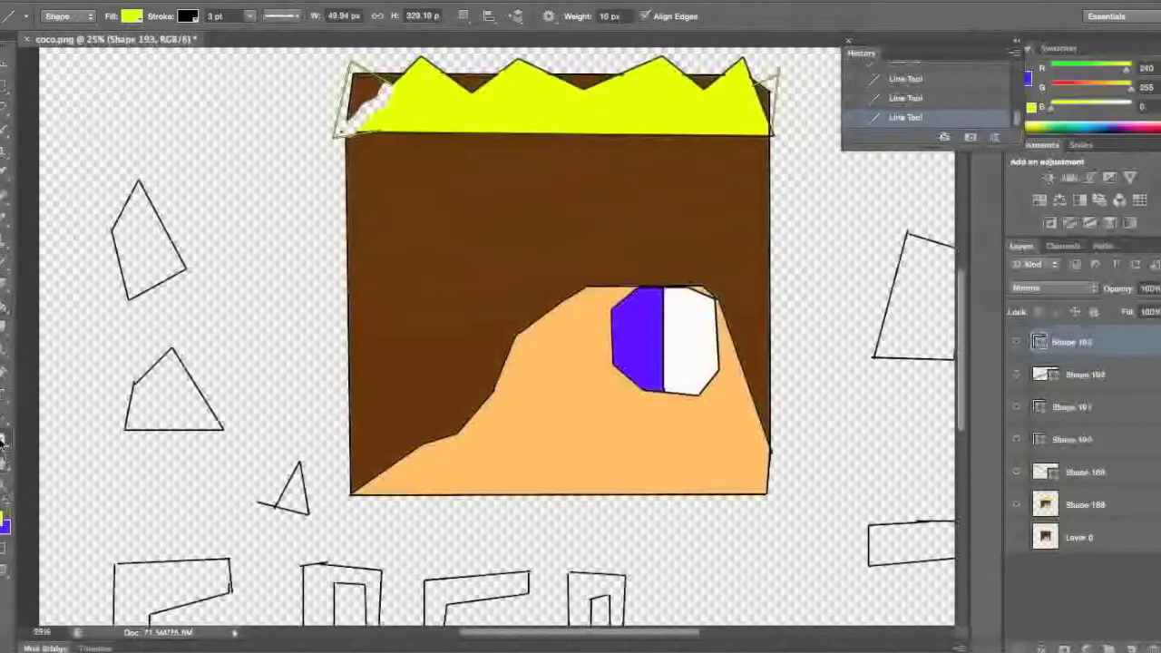
{"action": "left_click", "coordinate": [133, 17]}
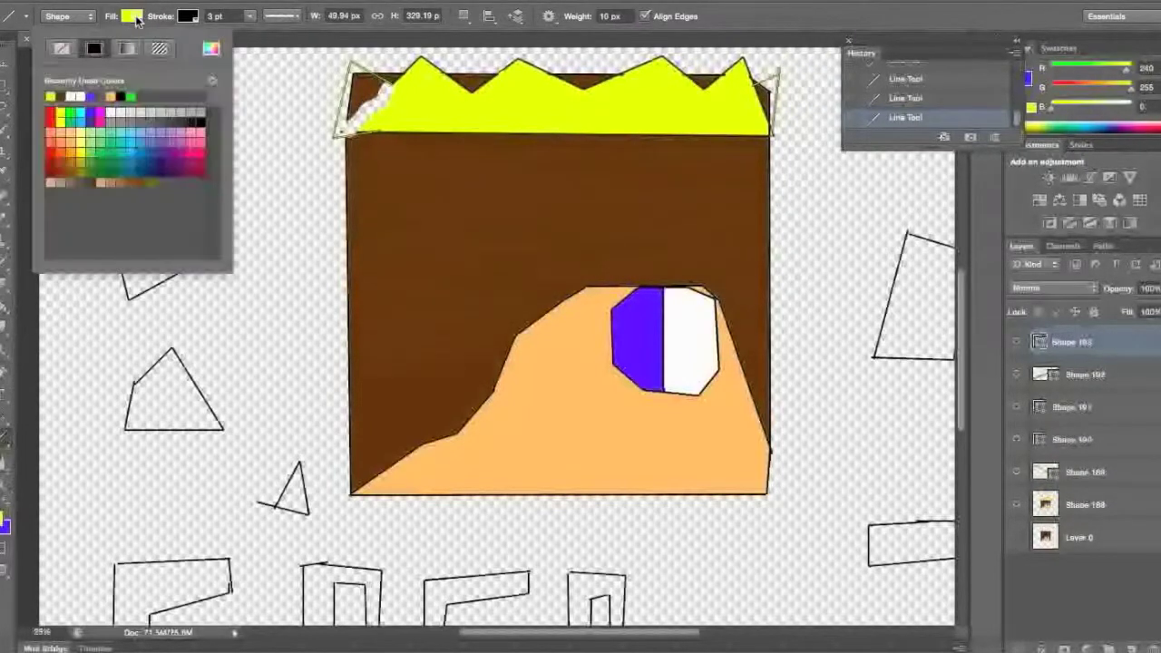
{"action": "left_click", "coordinate": [198, 124]}
{"action": "left_click", "coordinate": [827, 293]}
{"action": "key", "text": "Delete"}
{"action": "key", "text": "Delete"}
{"action": "key", "text": "Delete"}
{"action": "key", "text": "Delete"}
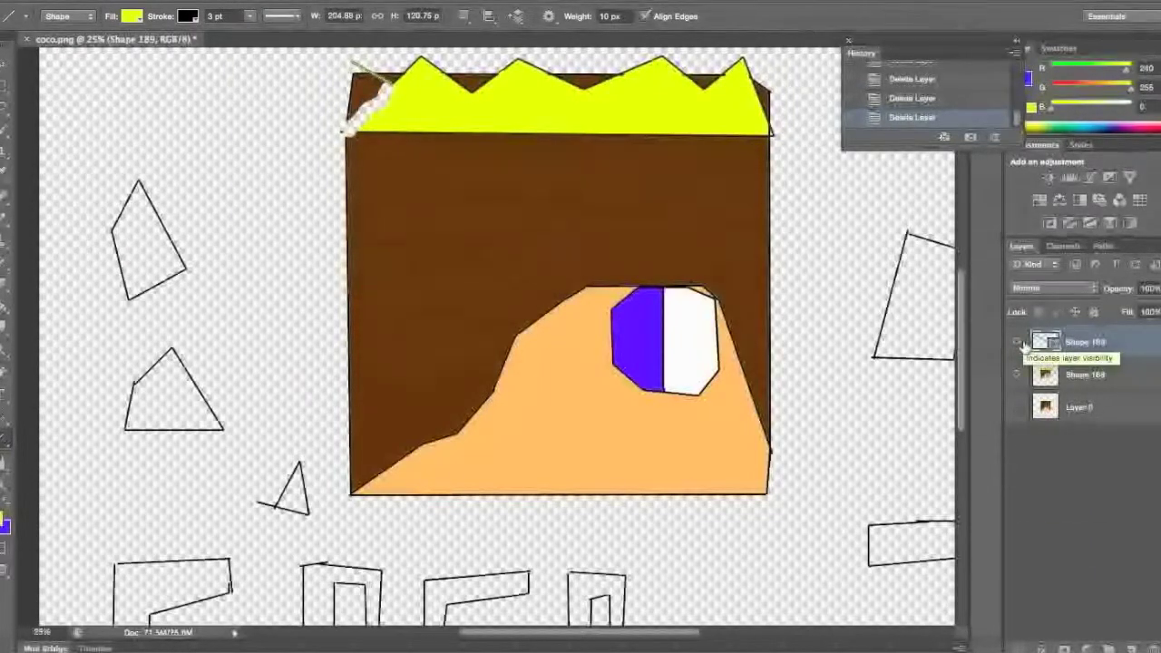
{"action": "key", "text": "BackSpace"}
{"action": "left_click_drag", "start_coordinate": [361, 73], "coordinate": [345, 133]}
{"action": "key", "text": "Delete"}
{"action": "key", "text": "Delete"}
- Set the line fill to black and outline an outward spike at each end of the crown, deleting the stray line
{"action": "left_click", "coordinate": [131, 16]}
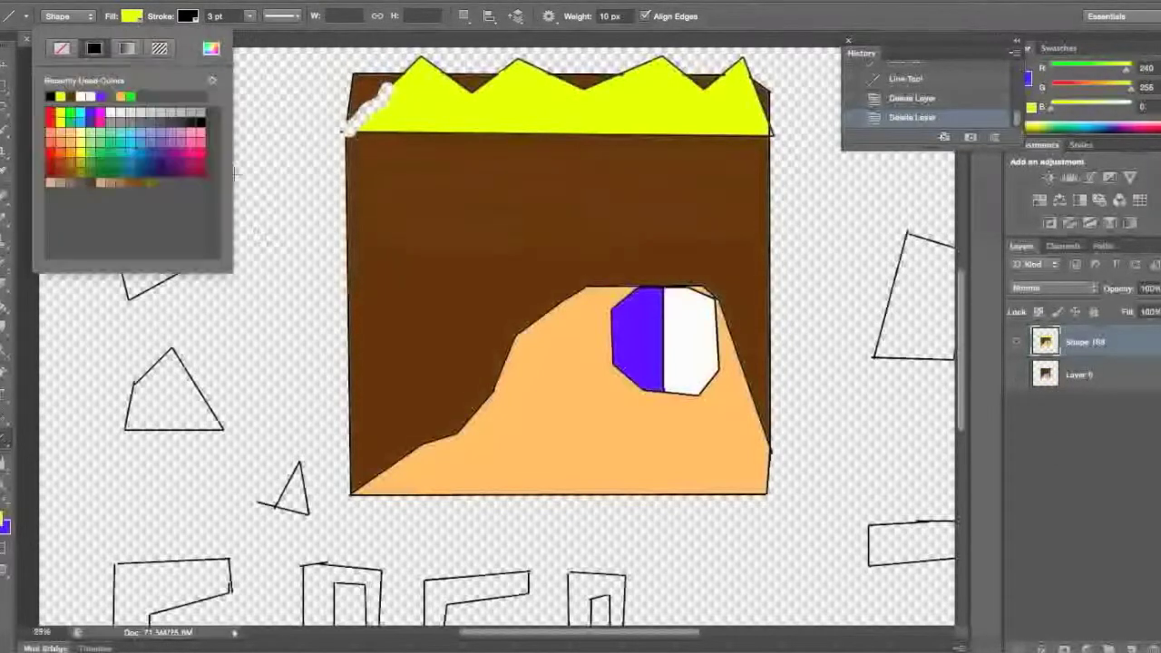
{"action": "left_click", "coordinate": [327, 259]}
{"action": "mouse_move", "coordinate": [370, 74]}
{"action": "left_mouse_down"}
{"action": "mouse_move", "coordinate": [350, 61]}
{"action": "mouse_move", "coordinate": [333, 133]}
{"action": "mouse_move", "coordinate": [372, 128]}
{"action": "left_mouse_up"}
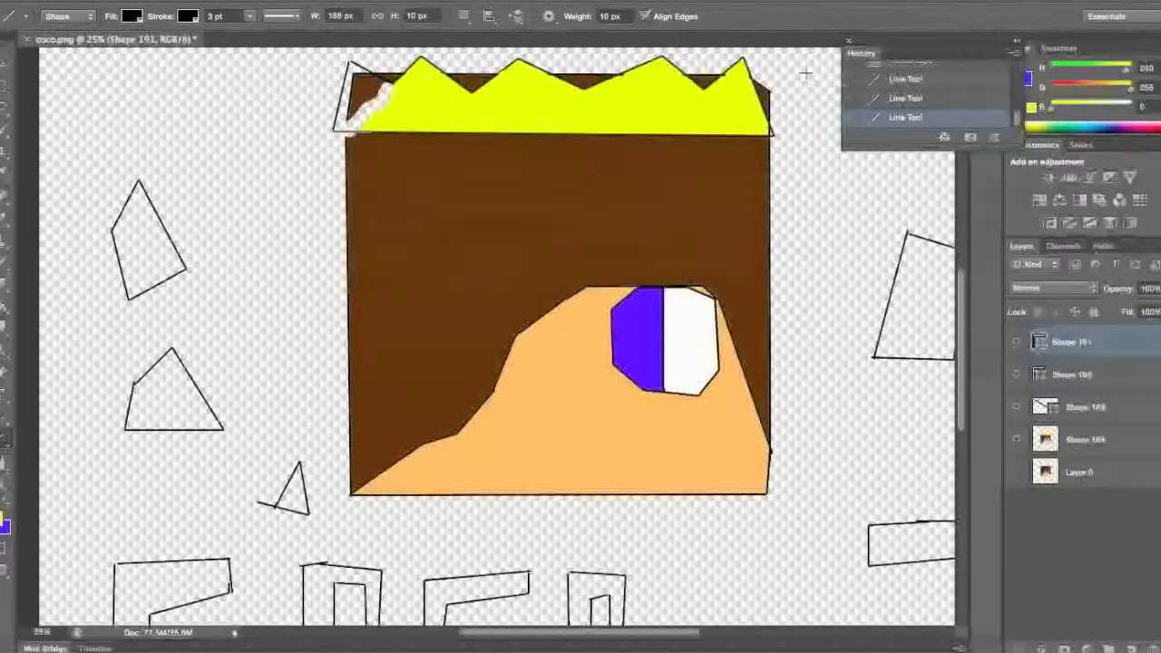
{"action": "left_click_drag", "start_coordinate": [782, 62], "coordinate": [771, 132]}
{"action": "scroll", "coordinate": [518, 161], "scroll_direction": "right", "scroll_amount": 2}
{"action": "mouse_move", "coordinate": [518, 161]}
{"action": "left_mouse_down"}
{"action": "mouse_move", "coordinate": [454, 212]}
{"action": "mouse_move", "coordinate": [527, 179]}
{"action": "left_mouse_up"}
{"action": "key", "text": "Delete"}
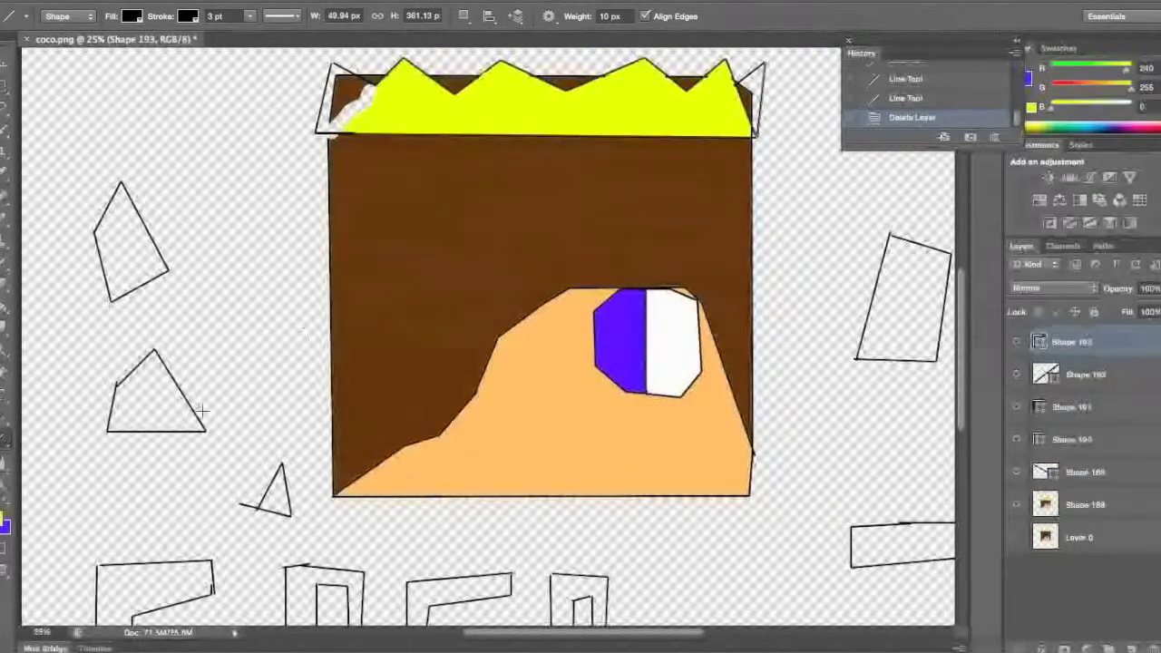
- Close the gap where the right spike meets the crown with a short black line about 15 by 28 px
{"action": "left_click", "coordinate": [38, 632]}
{"action": "type", "text": "100"}
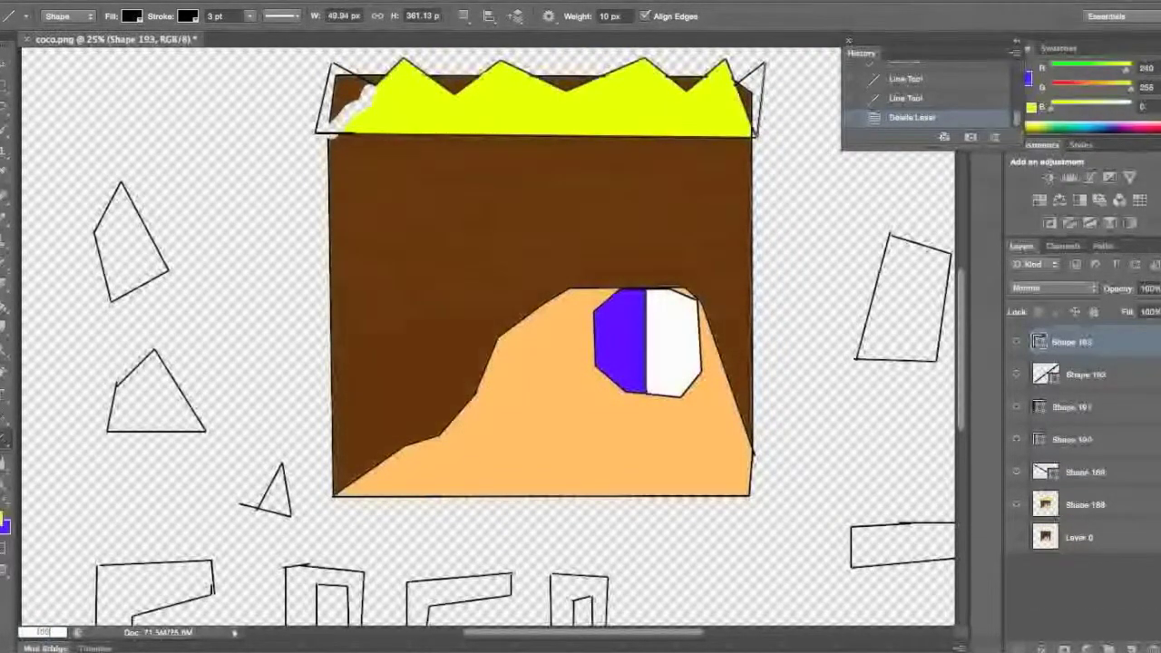
{"action": "key", "text": "Return"}
{"action": "scroll", "coordinate": [315, 464], "scroll_direction": "up", "scroll_amount": 5}
{"action": "scroll", "coordinate": [315, 463], "scroll_direction": "right", "scroll_amount": 3}
{"action": "scroll", "coordinate": [585, 324], "scroll_direction": "right", "scroll_amount": 15}
{"action": "scroll", "coordinate": [585, 323], "scroll_direction": "up", "scroll_amount": 10}
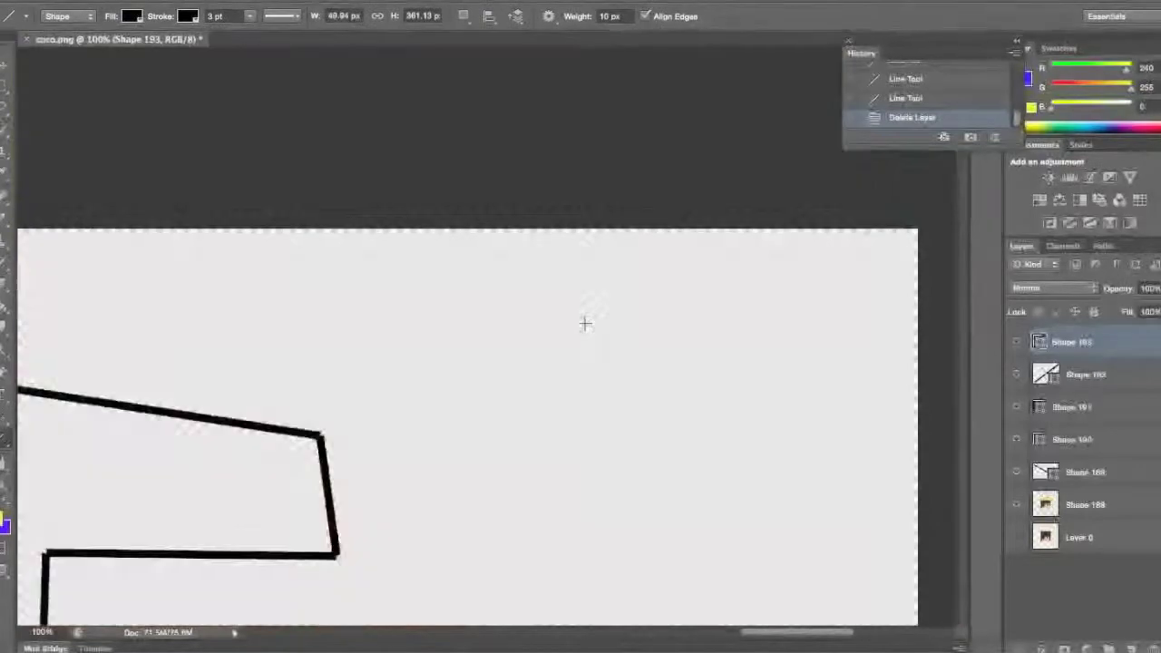
{"action": "scroll", "coordinate": [585, 323], "scroll_direction": "left", "scroll_amount": 6}
{"action": "scroll", "coordinate": [585, 324], "scroll_direction": "down", "scroll_amount": 15}
{"action": "scroll", "coordinate": [585, 323], "scroll_direction": "right", "scroll_amount": 1}
{"action": "scroll", "coordinate": [585, 324], "scroll_direction": "up", "scroll_amount": 8}
{"action": "left_click_drag", "start_coordinate": [441, 271], "coordinate": [446, 286]}
{"action": "scroll", "coordinate": [448, 291], "scroll_direction": "down", "scroll_amount": 10}
{"action": "scroll", "coordinate": [448, 291], "scroll_direction": "left", "scroll_amount": 5}
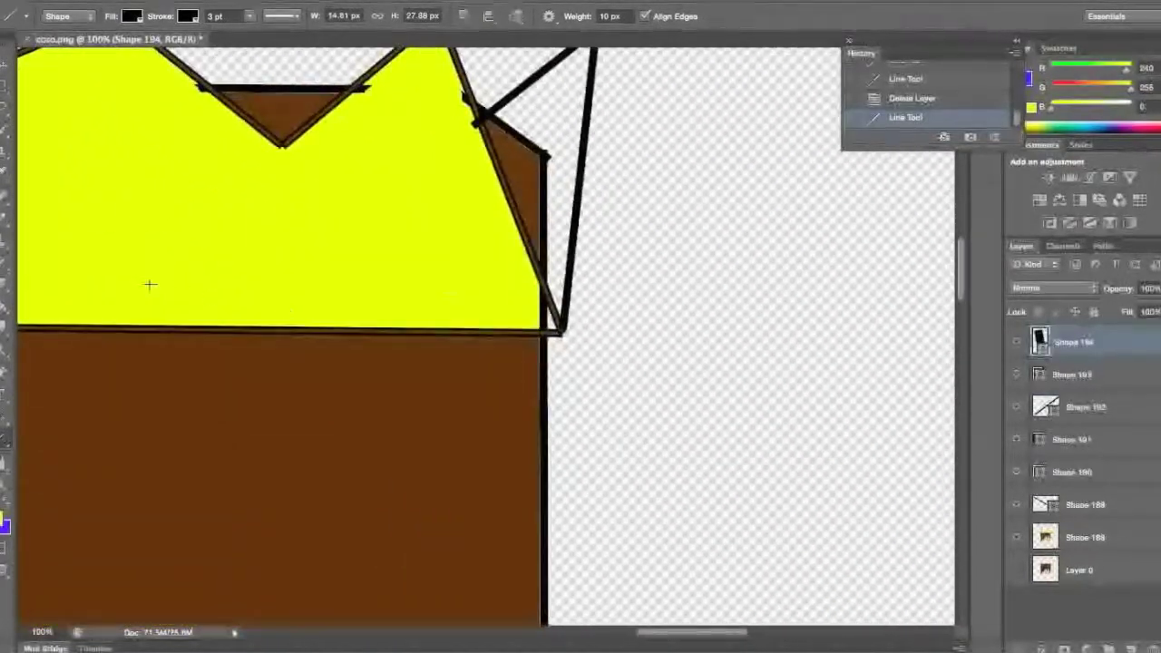
- Merge the spike line layers into the artwork and erase the old head outline inside the left spike
{"action": "scroll", "coordinate": [149, 285], "scroll_direction": "up", "scroll_amount": 5}
{"action": "scroll", "coordinate": [149, 285], "scroll_direction": "left", "scroll_amount": 5}
{"action": "scroll", "coordinate": [149, 285], "scroll_direction": "down", "scroll_amount": 10}
{"action": "scroll", "coordinate": [150, 285], "scroll_direction": "left", "scroll_amount": 15}
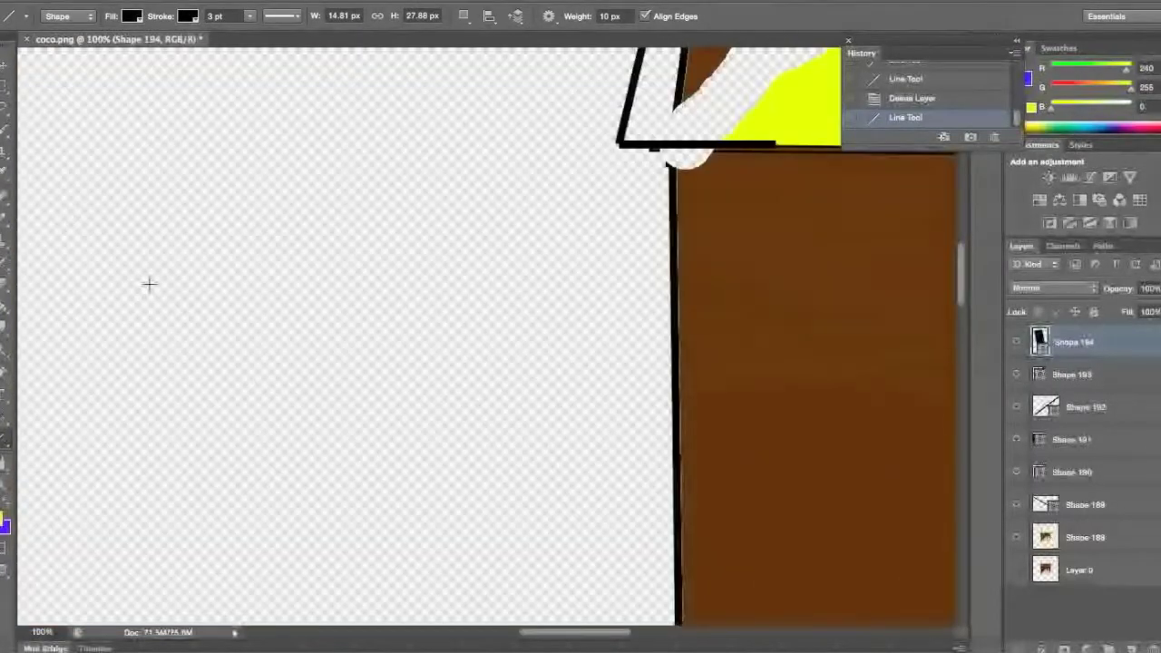
{"action": "scroll", "coordinate": [149, 285], "scroll_direction": "up", "scroll_amount": 5}
{"action": "scroll", "coordinate": [150, 285], "scroll_direction": "left", "scroll_amount": 5}
{"action": "scroll", "coordinate": [643, 261], "scroll_direction": "right", "scroll_amount": 12}
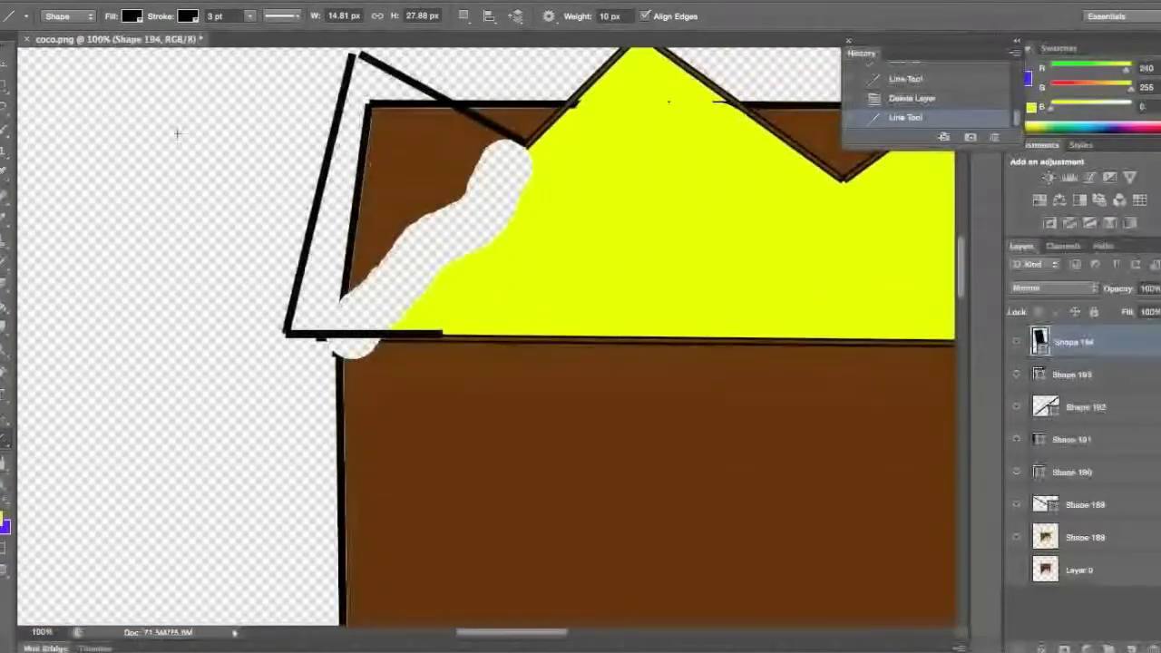
{"action": "left_click", "coordinate": [1097, 538], "text": "shift"}
{"action": "key", "text": "super+e"}
{"action": "left_click_drag", "start_coordinate": [350, 285], "coordinate": [370, 154]}
{"action": "left_click", "coordinate": [376, 112]}
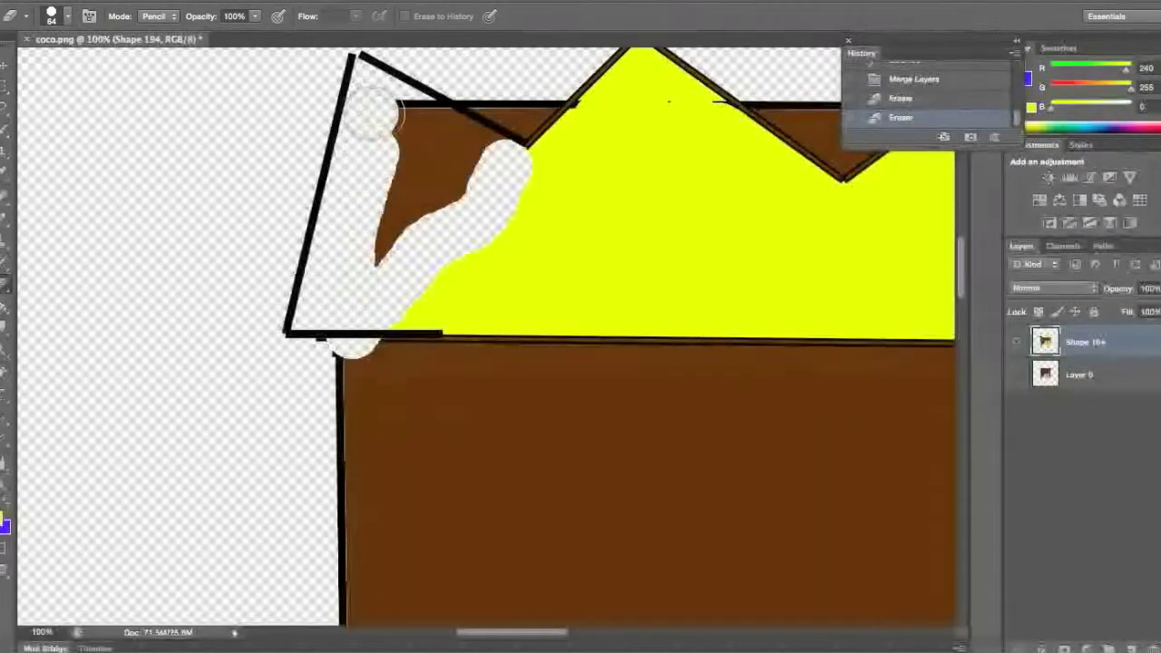
{"action": "left_click_drag", "start_coordinate": [372, 114], "coordinate": [405, 118]}
- Sample the hair's brown and repair the erased notch at the hair's upper-left corner with a 63 px round pencil
{"action": "scroll", "coordinate": [668, 260], "scroll_direction": "right", "scroll_amount": 5}
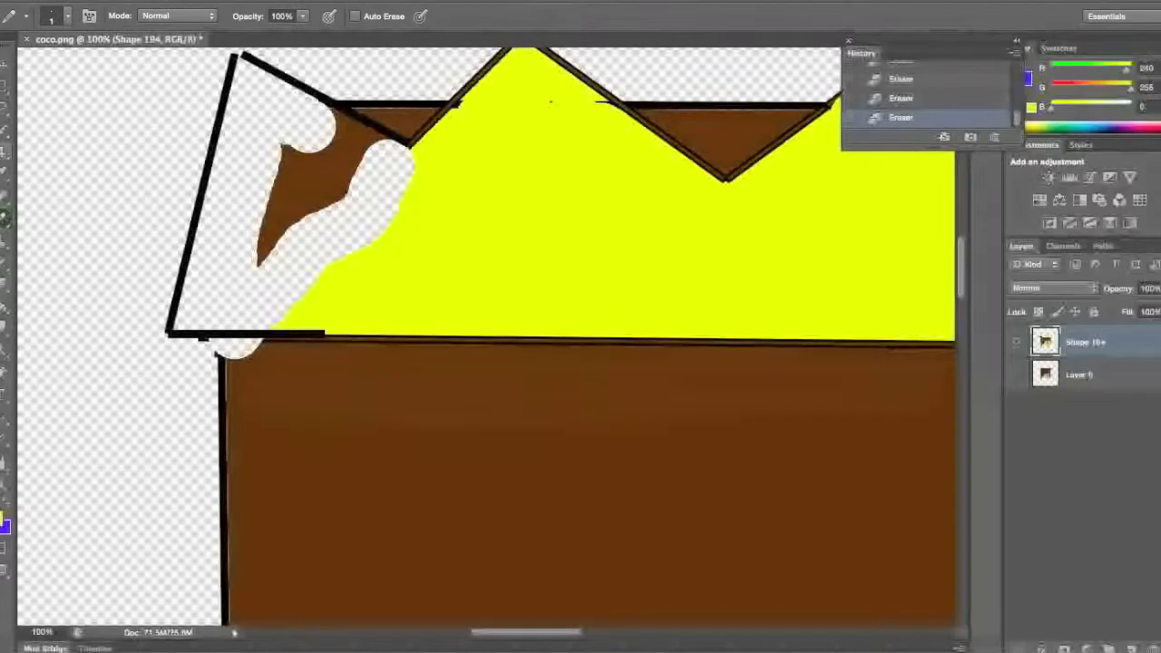
{"action": "key", "text": "i"}
{"action": "key", "text": "b"}
{"action": "left_click", "coordinate": [58, 18]}
{"action": "left_click", "coordinate": [59, 62]}
{"action": "left_click", "coordinate": [94, 358]}
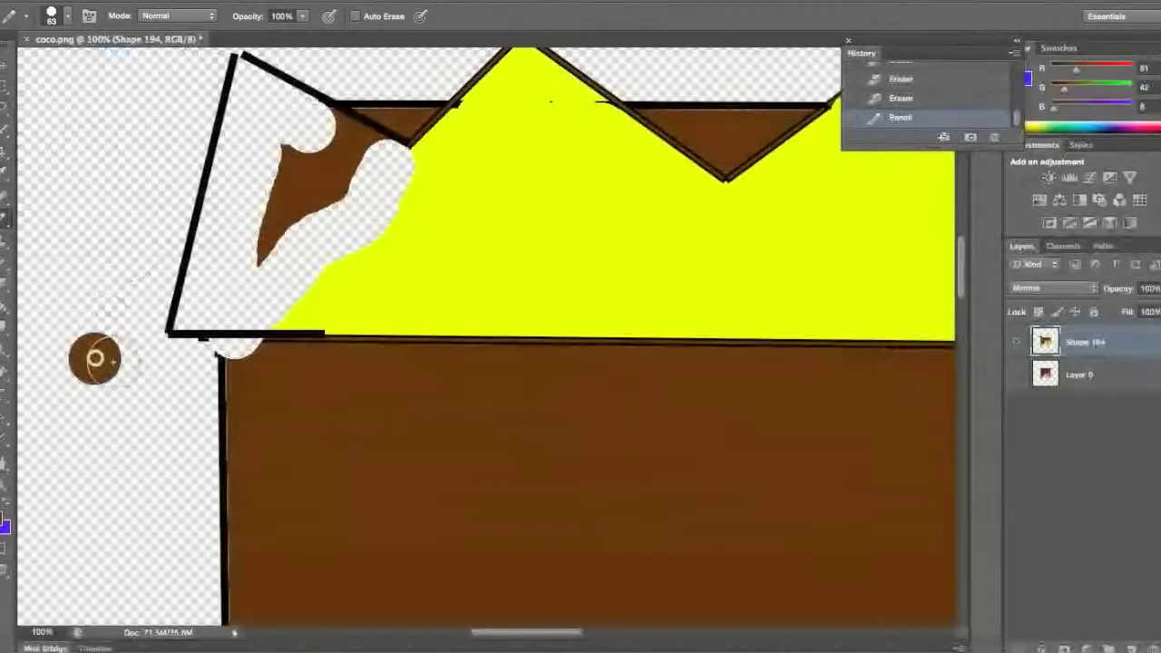
{"action": "left_click", "coordinate": [931, 101]}
{"action": "left_click_drag", "start_coordinate": [245, 363], "coordinate": [257, 364]}
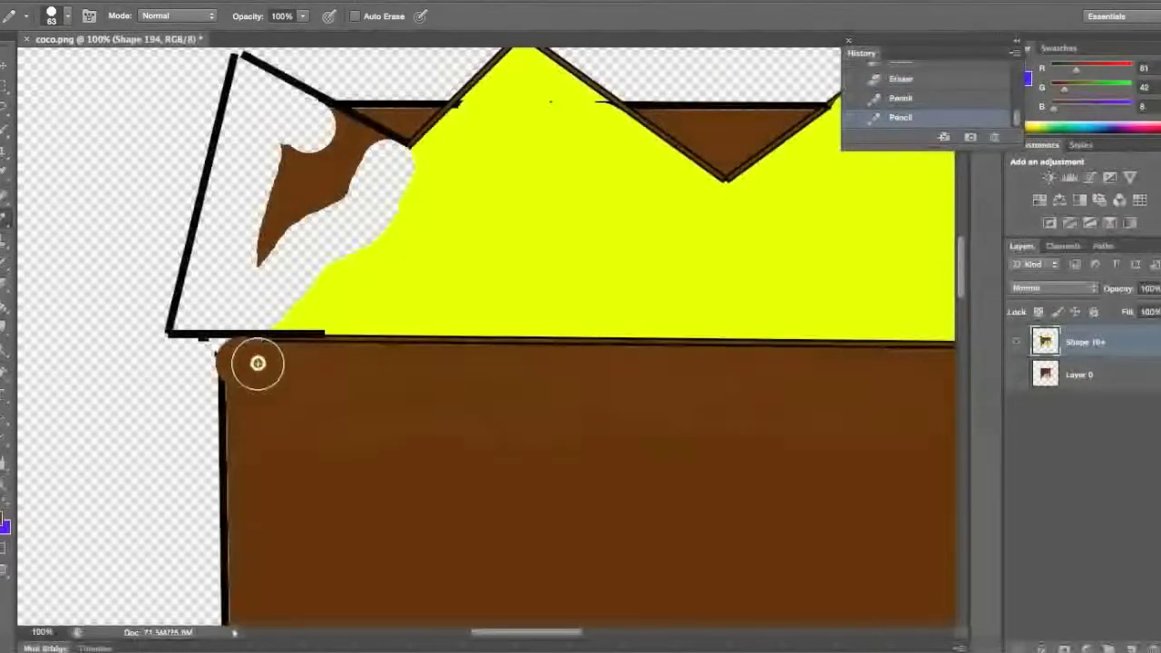
{"action": "scroll", "coordinate": [402, 233], "scroll_direction": "right", "scroll_amount": 1}
{"action": "scroll", "coordinate": [401, 233], "scroll_direction": "up", "scroll_amount": 2}
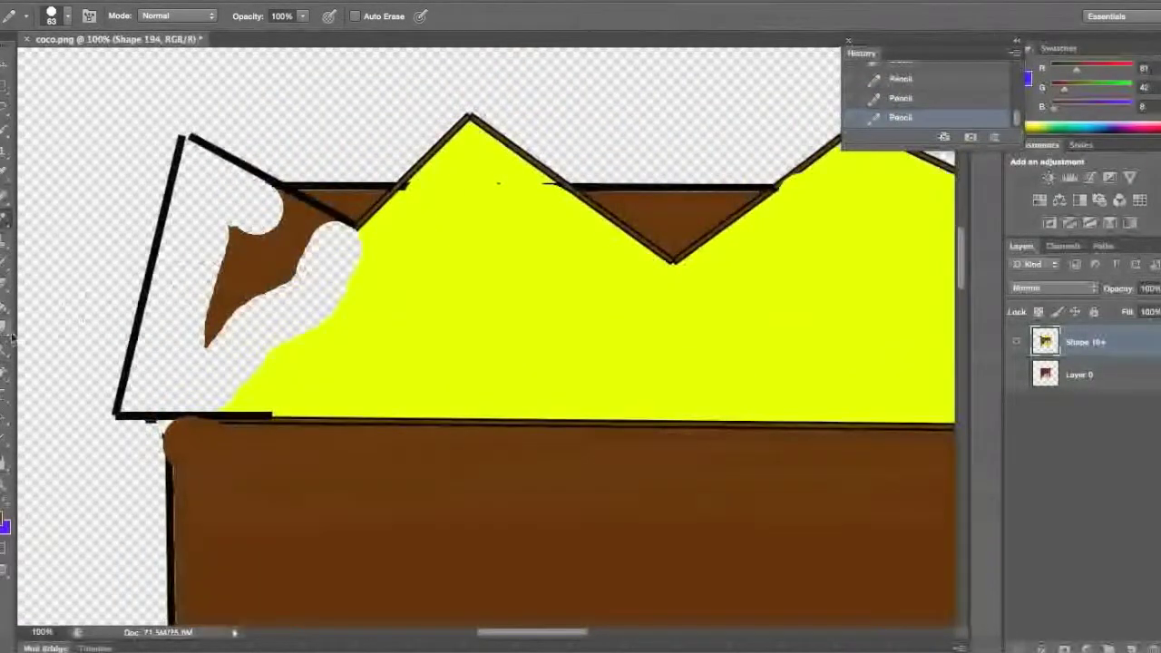
{"action": "key", "text": "g"}
{"action": "key", "text": "b"}
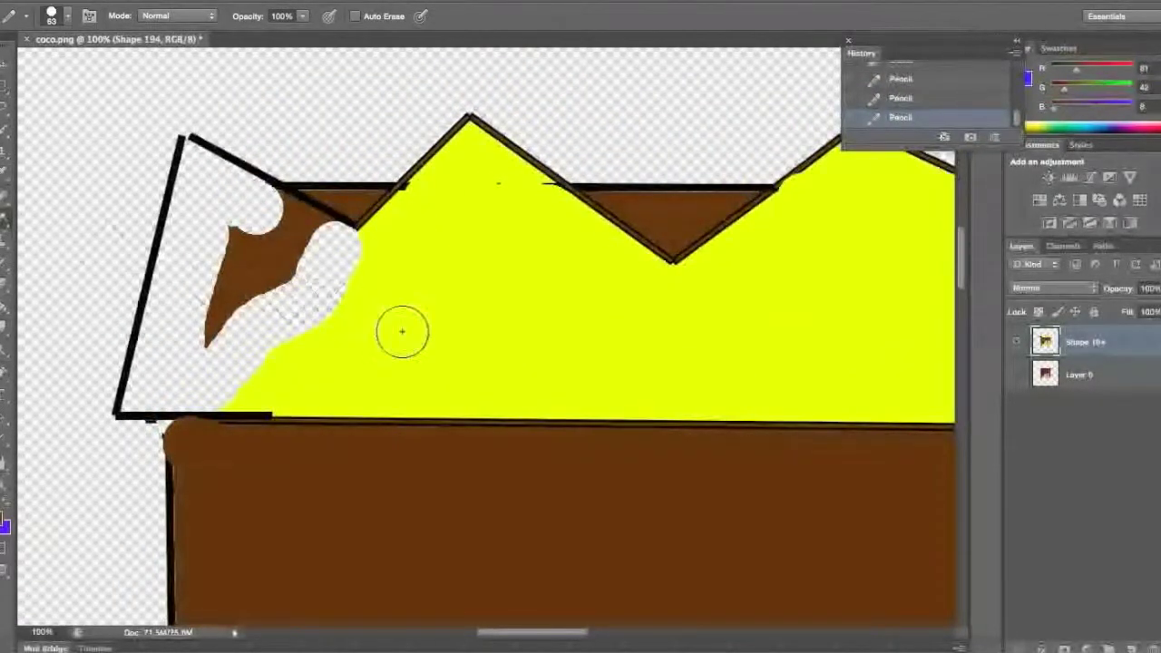
{"action": "key", "text": "ctrl+z"}
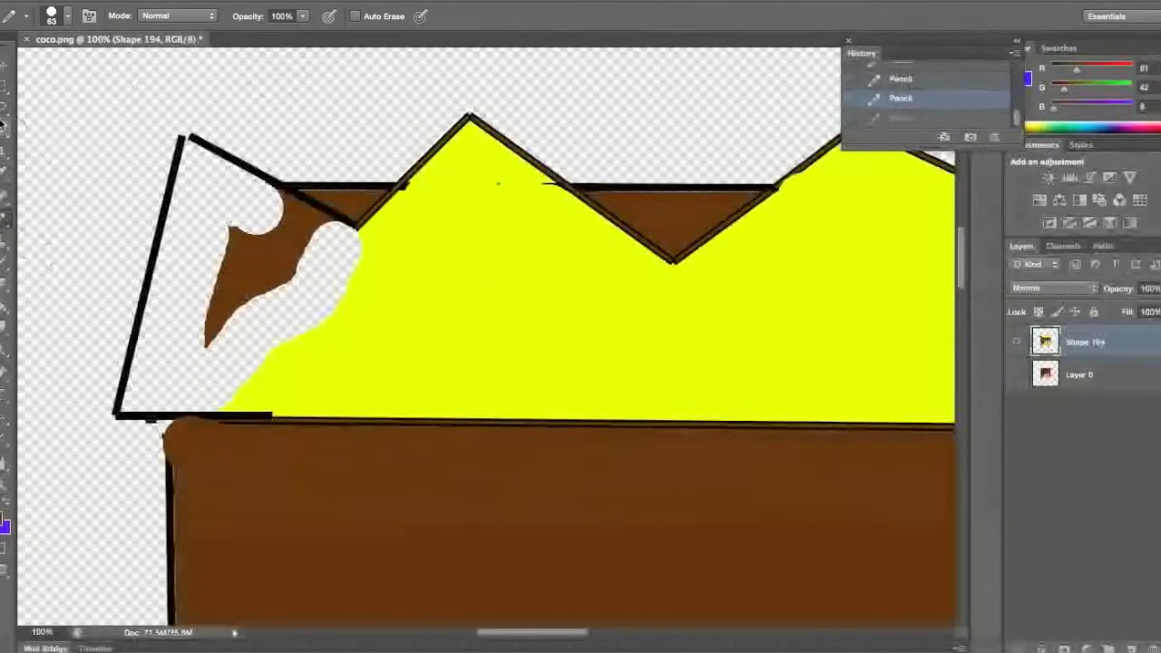
- Sample the crown's yellow, try to fill the left spike with it, and revert the fill
{"action": "key", "text": "i"}
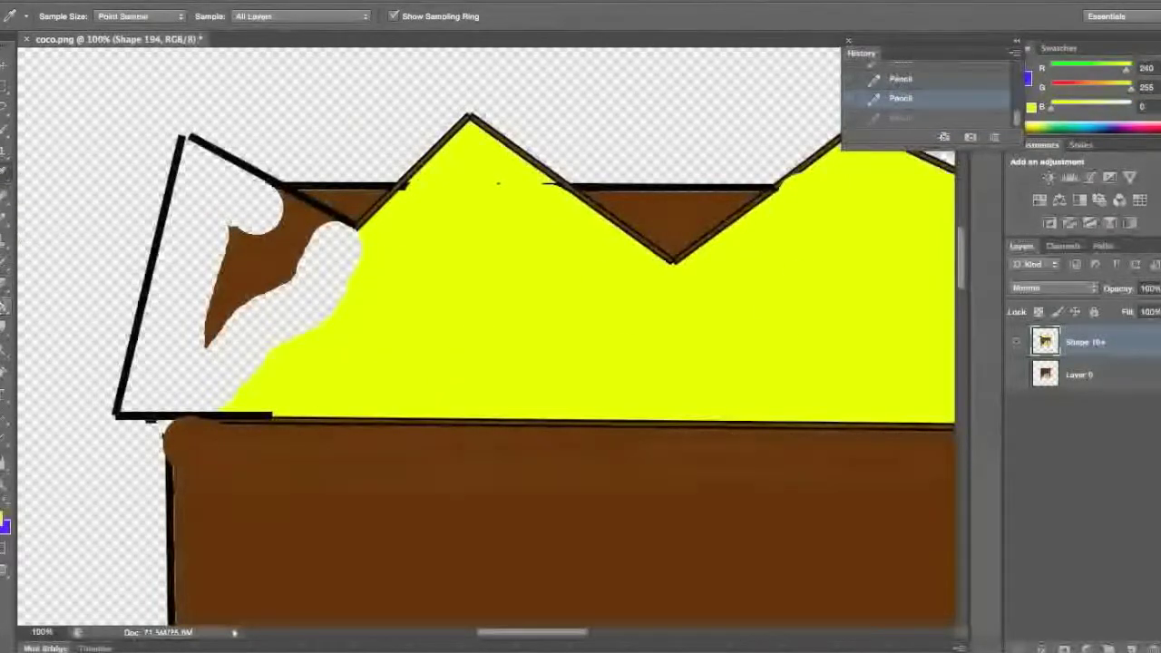
{"action": "key", "text": "g"}
{"action": "left_click", "coordinate": [271, 316]}
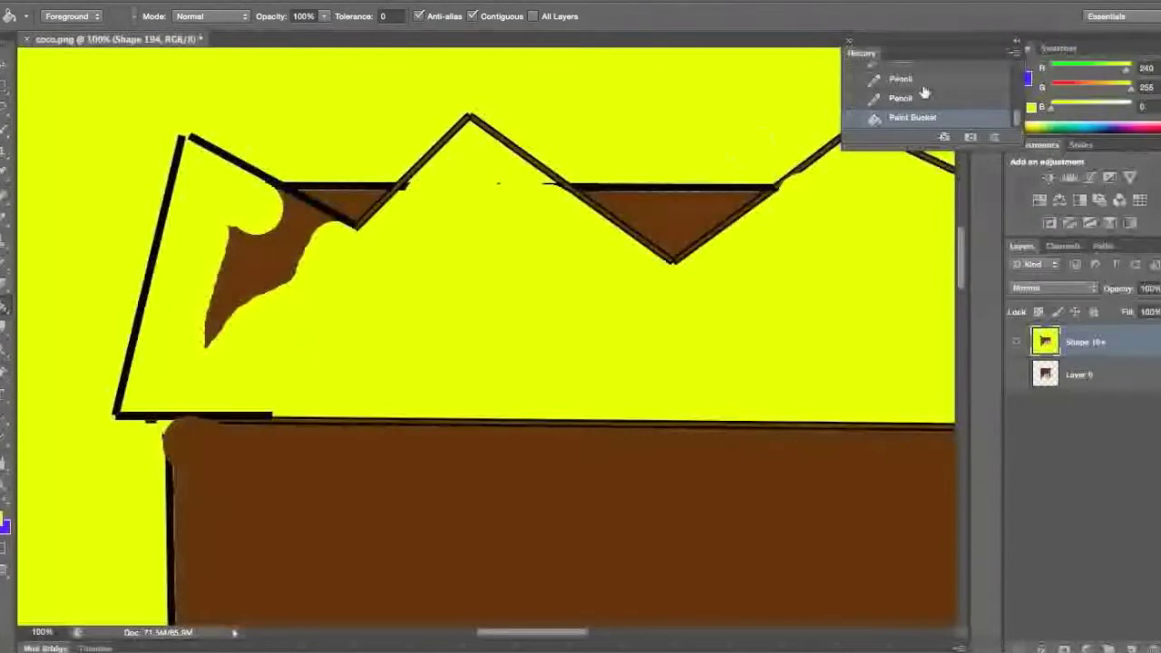
{"action": "left_click", "coordinate": [898, 98]}
- Set the line fill to black and close the gap at the left spike's tip with a line about 15 by 10 px
{"action": "left_click", "coordinate": [2, 447]}
{"action": "left_click", "coordinate": [132, 16]}
{"action": "double_click", "coordinate": [199, 121]}
{"action": "left_click_drag", "start_coordinate": [181, 138], "coordinate": [190, 139]}
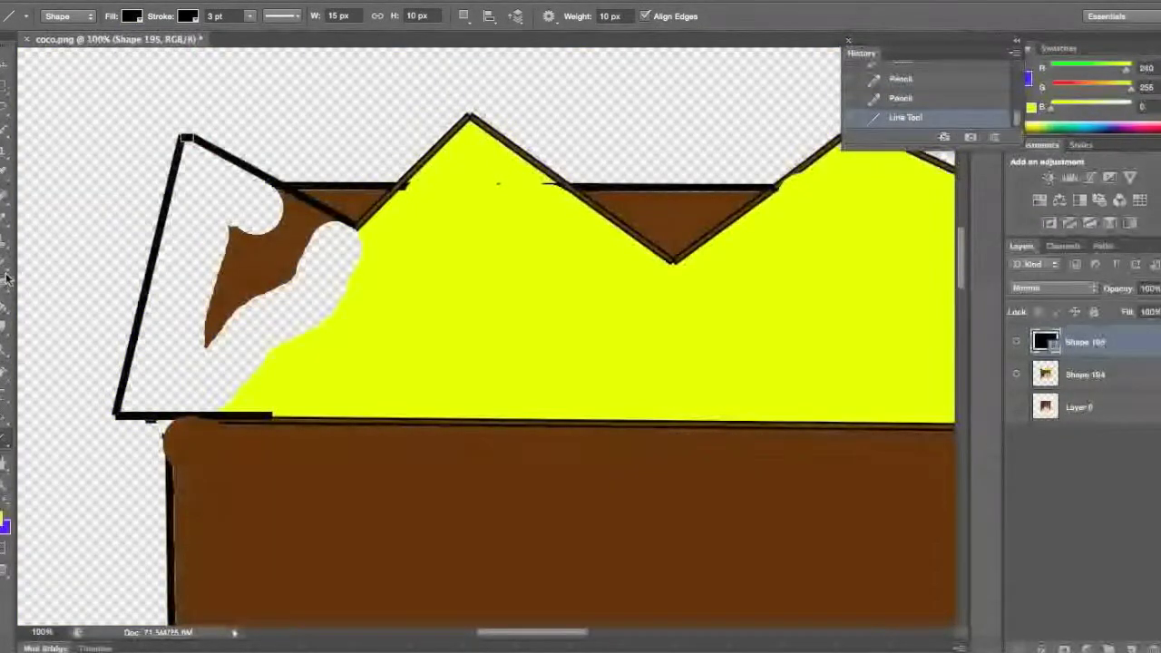
- Merge the new line into the artwork and fill the left spike and its leftover brown patch with yellow
{"action": "left_click", "coordinate": [3, 310]}
{"action": "left_click", "coordinate": [1089, 381], "text": "shift"}
{"action": "key", "text": "super+e"}
{"action": "left_click", "coordinate": [320, 288]}
{"action": "left_click", "coordinate": [272, 261]}
{"action": "scroll", "coordinate": [635, 266], "scroll_direction": "right", "scroll_amount": 10}
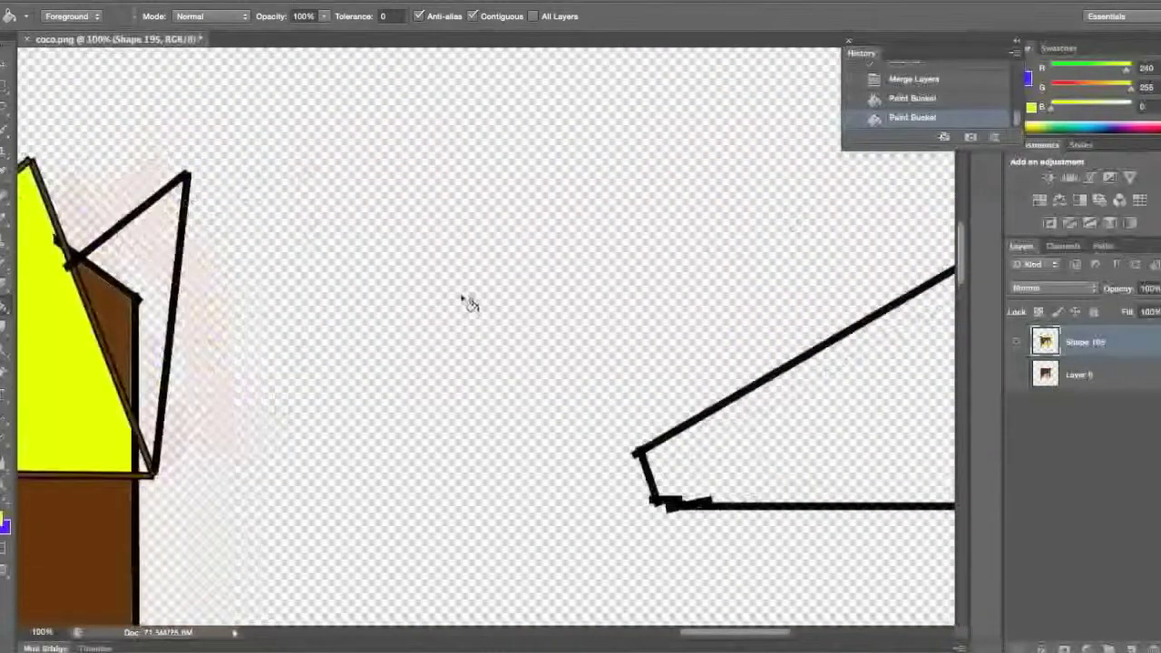
- Fill the crown's right spike and the leftover brown patch beside it with yellow
{"action": "scroll", "coordinate": [408, 313], "scroll_direction": "left", "scroll_amount": 3}
{"action": "left_click", "coordinate": [308, 319]}
{"action": "left_click", "coordinate": [369, 280]}
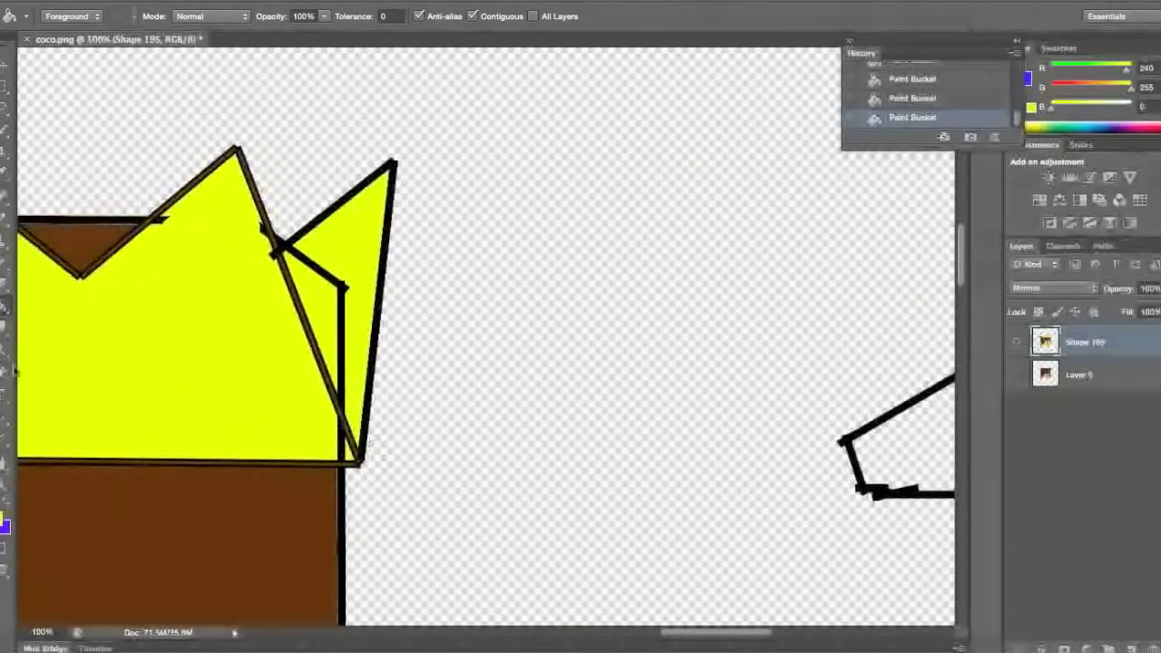
- Erase the stray outline segments inside the crown's right spike and fill the erased area with yellow
{"action": "key", "text": "e"}
{"action": "mouse_move", "coordinate": [318, 279]}
{"action": "left_mouse_down"}
{"action": "mouse_move", "coordinate": [326, 314]}
{"action": "mouse_move", "coordinate": [332, 434]}
{"action": "mouse_move", "coordinate": [352, 458]}
{"action": "left_mouse_up"}
{"action": "left_click_drag", "start_coordinate": [341, 317], "coordinate": [337, 296]}
{"action": "key", "text": "g"}
{"action": "left_click", "coordinate": [327, 358]}
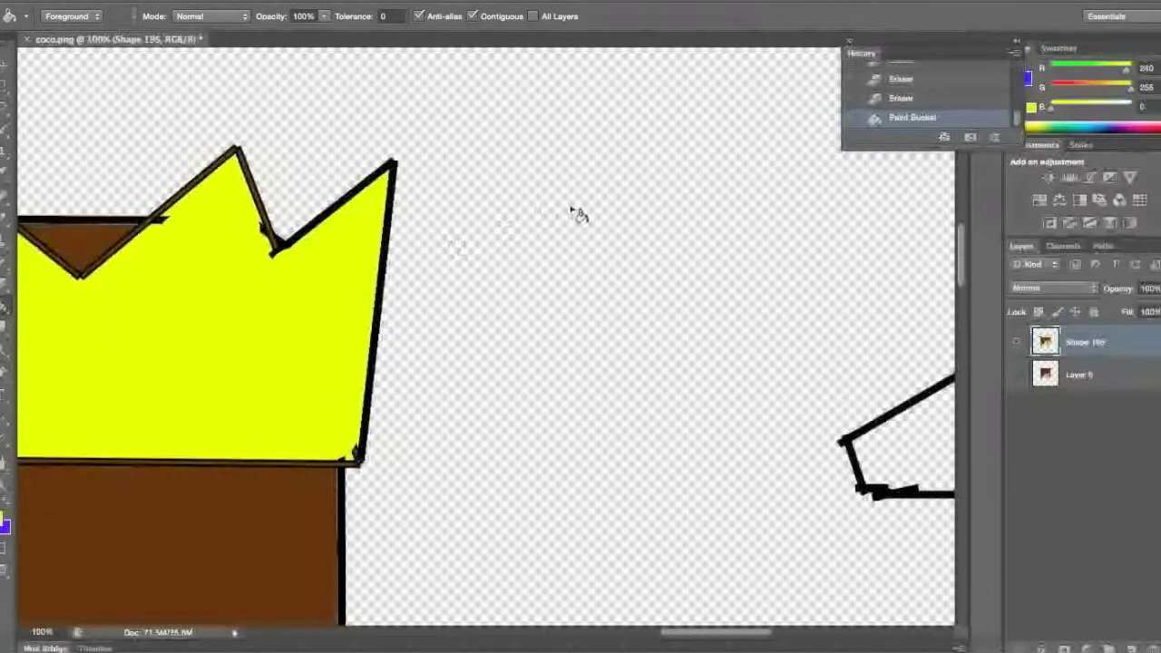
- Set the foreground colour to black, try to fill the crown's lower outline with it, and revert the fill
{"action": "left_click", "coordinate": [3, 519]}
{"action": "left_click_drag", "start_coordinate": [412, 366], "coordinate": [306, 474]}
{"action": "left_click", "coordinate": [726, 155]}
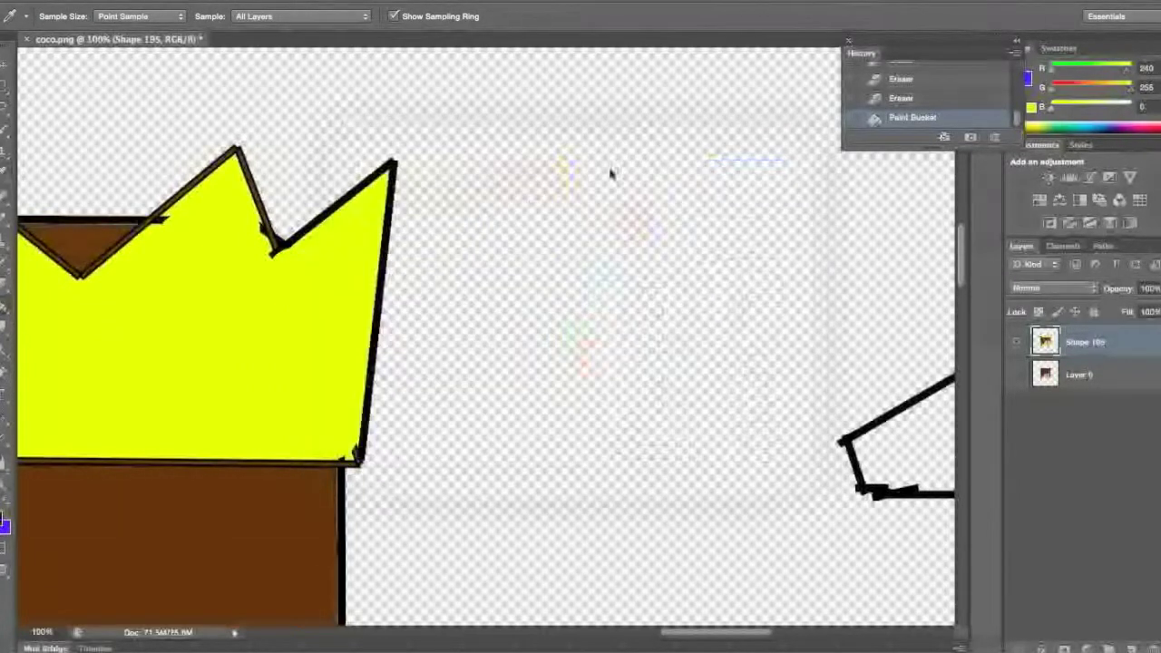
{"action": "left_click", "coordinate": [347, 475]}
{"action": "left_click", "coordinate": [930, 99]}
- Fill the brown core of both outline strokes at the tip of the spike beside the crown's right spike with black
{"action": "scroll", "coordinate": [575, 311], "scroll_direction": "left", "scroll_amount": 5}
{"action": "type", "text": "1000"}
{"action": "key", "text": "Return"}
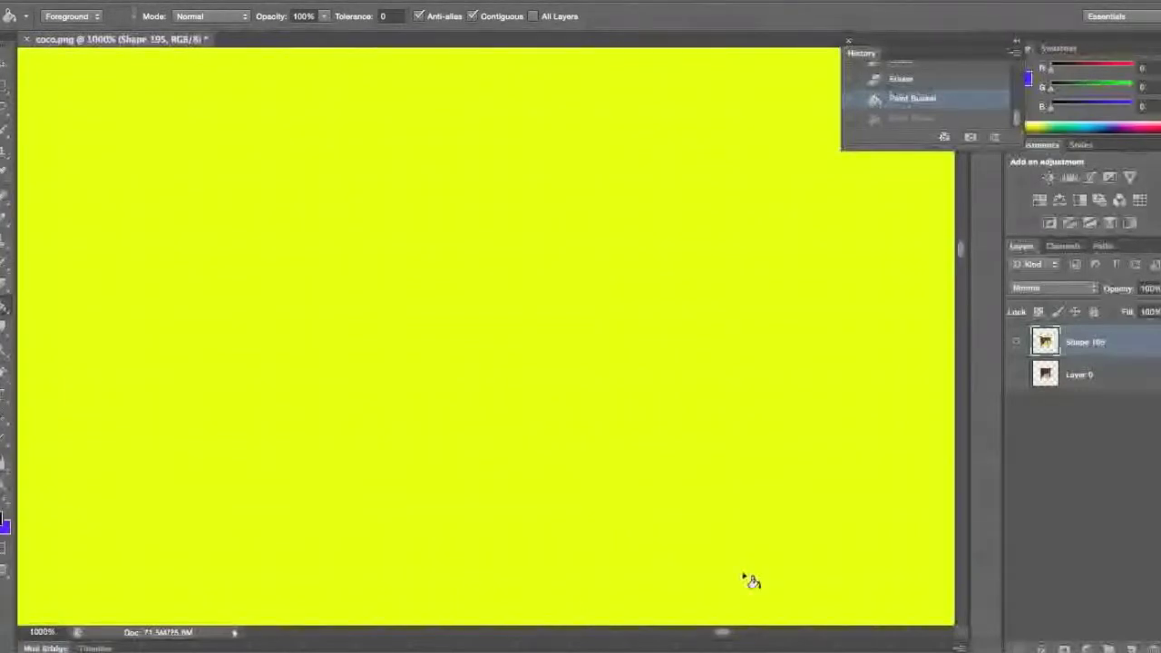
{"action": "scroll", "coordinate": [751, 581], "scroll_direction": "down", "scroll_amount": 5}
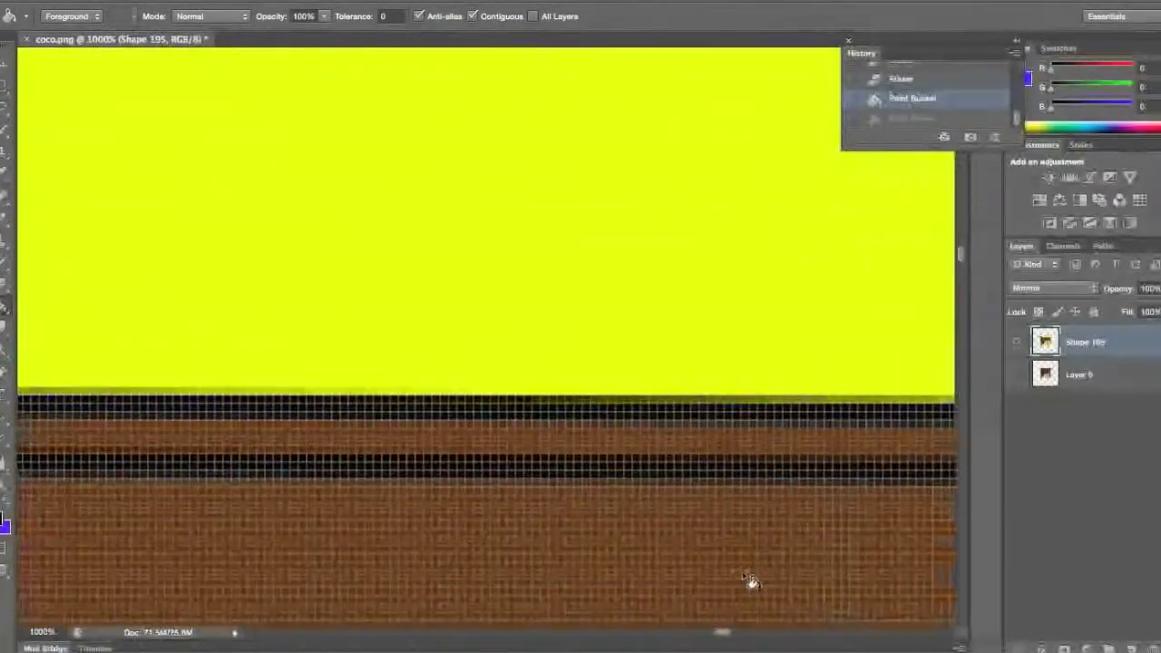
{"action": "scroll", "coordinate": [751, 581], "scroll_direction": "up", "scroll_amount": 3}
{"action": "scroll", "coordinate": [751, 582], "scroll_direction": "up", "scroll_amount": 10}
{"action": "scroll", "coordinate": [751, 581], "scroll_direction": "down", "scroll_amount": 3}
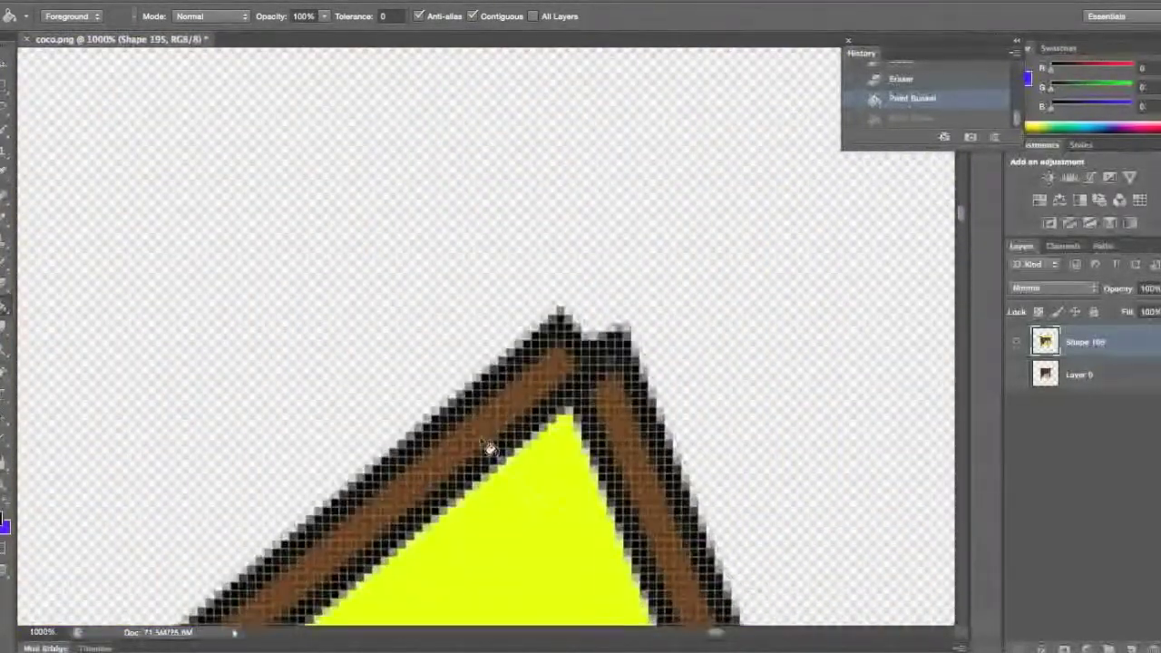
{"action": "left_click", "coordinate": [488, 430]}
{"action": "left_click", "coordinate": [653, 482]}
- Try to fill the brown core of the crown's lower outline with black and revert the fills
{"action": "scroll", "coordinate": [653, 483], "scroll_direction": "down", "scroll_amount": 5}
{"action": "scroll", "coordinate": [653, 483], "scroll_direction": "down", "scroll_amount": 10}
{"action": "scroll", "coordinate": [653, 482], "scroll_direction": "up", "scroll_amount": 3}
{"action": "left_click", "coordinate": [608, 236]}
{"action": "left_click", "coordinate": [604, 223]}
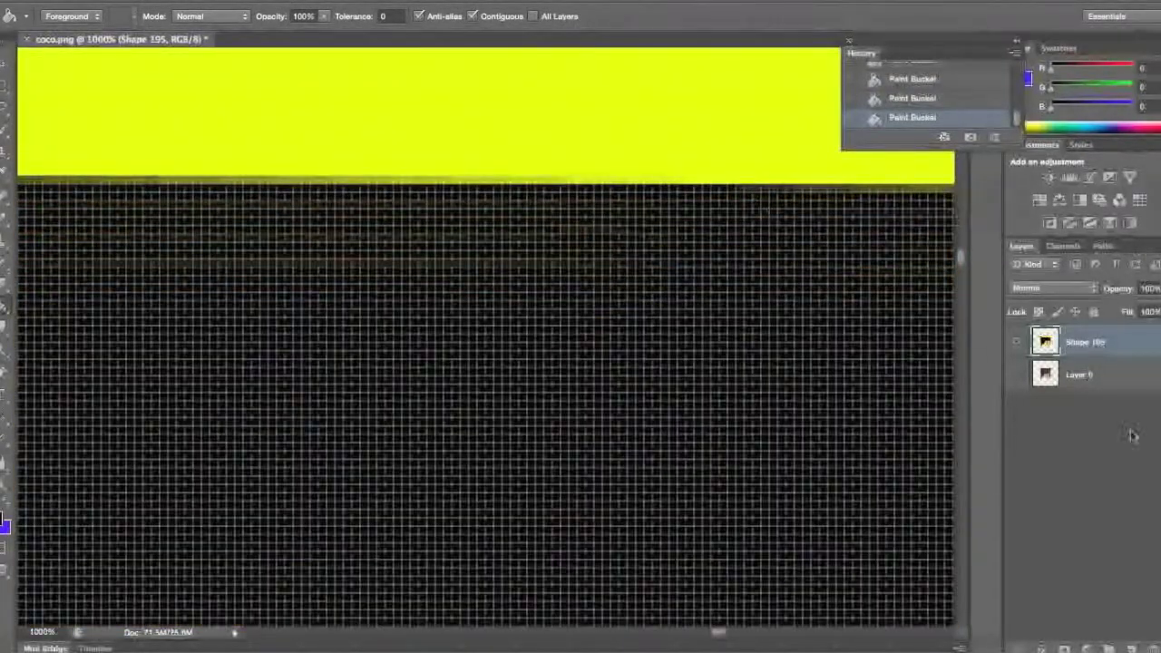
{"action": "left_click", "coordinate": [929, 101]}
{"action": "left_click", "coordinate": [651, 225]}
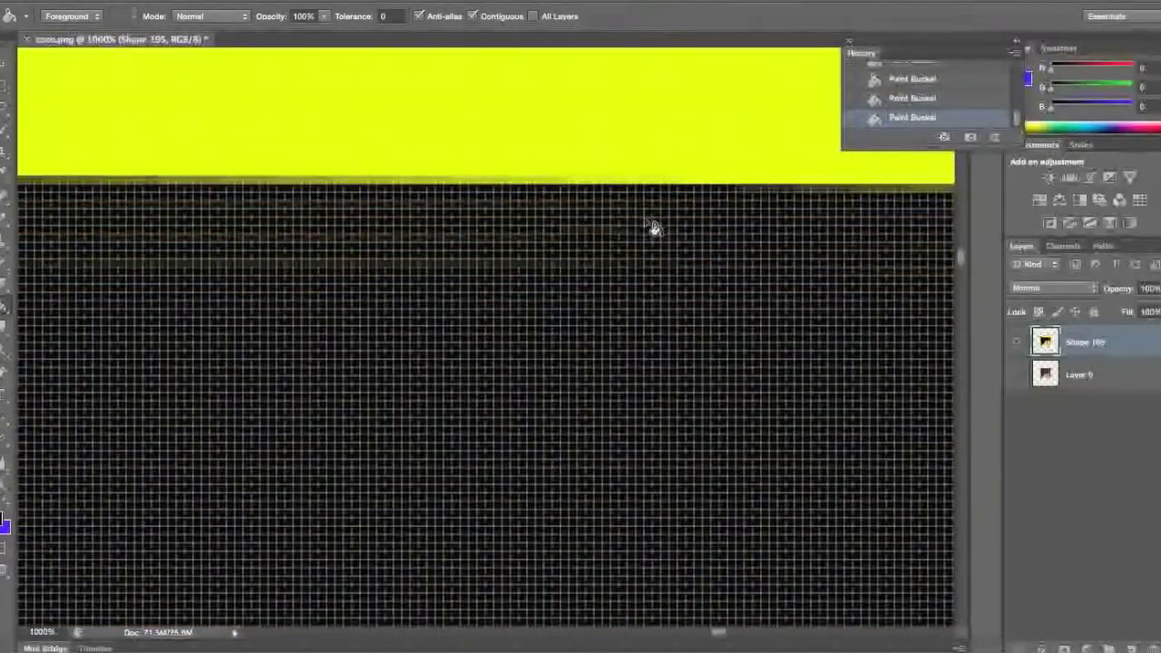
{"action": "left_click", "coordinate": [918, 97]}
- Fill the brown core of the outline along the crown's leftmost valley with black
{"action": "scroll", "coordinate": [336, 323], "scroll_direction": "up", "scroll_amount": 3}
{"action": "scroll", "coordinate": [336, 324], "scroll_direction": "down", "scroll_amount": 2}
{"action": "scroll", "coordinate": [332, 321], "scroll_direction": "up", "scroll_amount": 10}
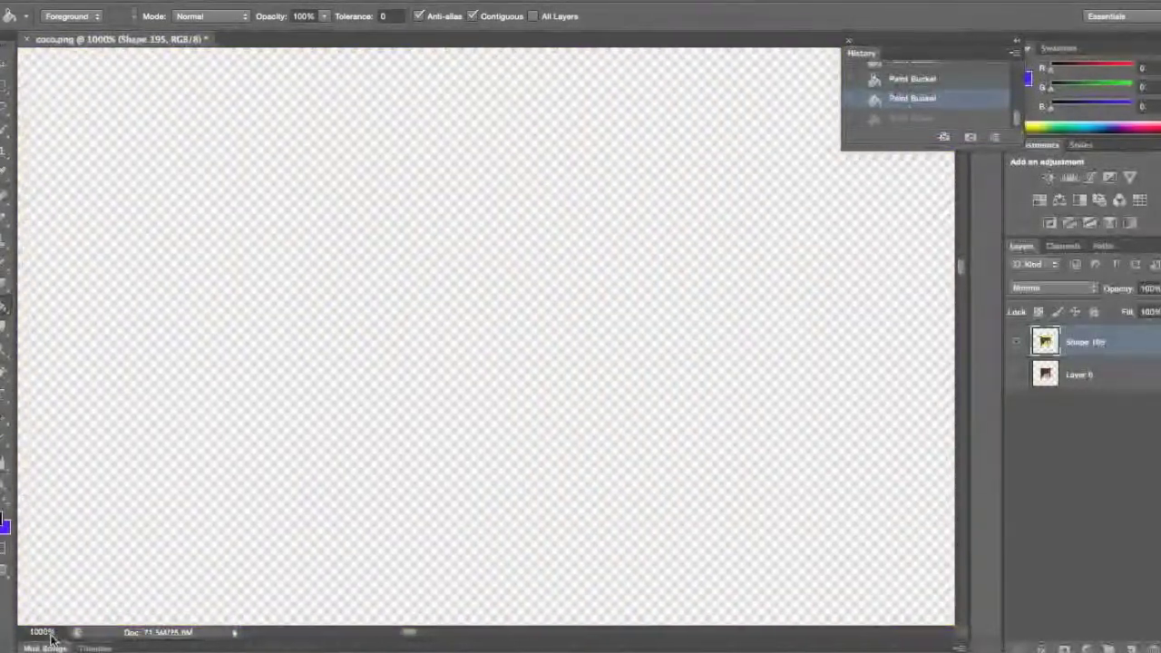
{"action": "left_click", "coordinate": [44, 632]}
{"action": "type", "text": "100"}
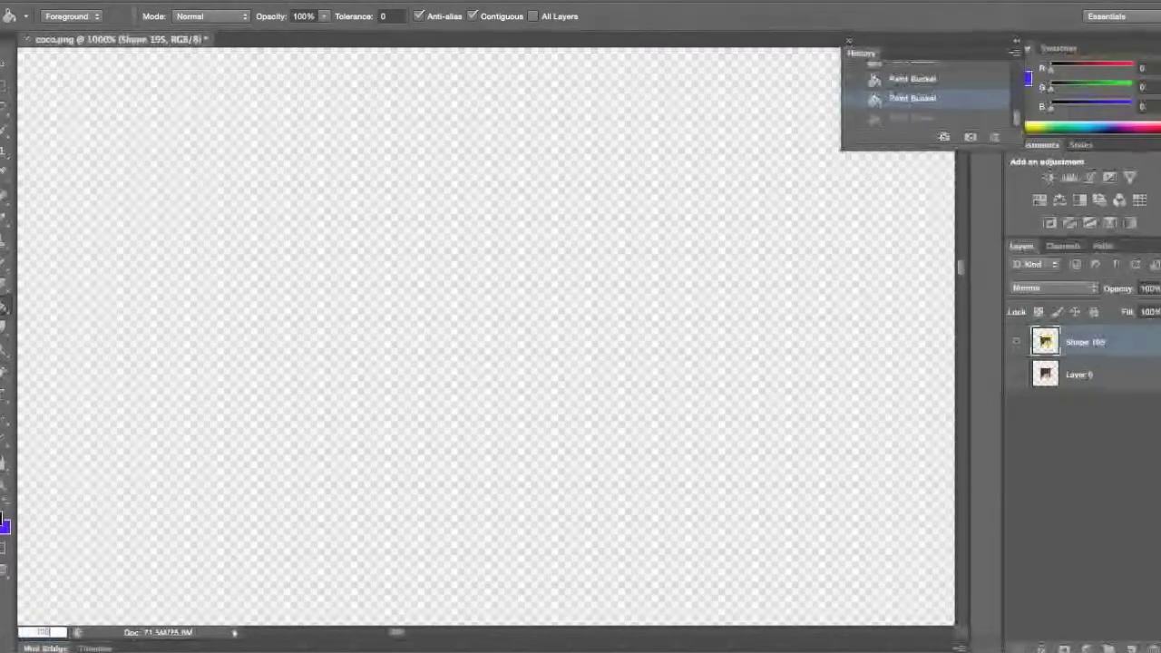
{"action": "key", "text": "Return"}
{"action": "scroll", "coordinate": [363, 490], "scroll_direction": "right", "scroll_amount": 10}
{"action": "scroll", "coordinate": [361, 491], "scroll_direction": "left", "scroll_amount": 4}
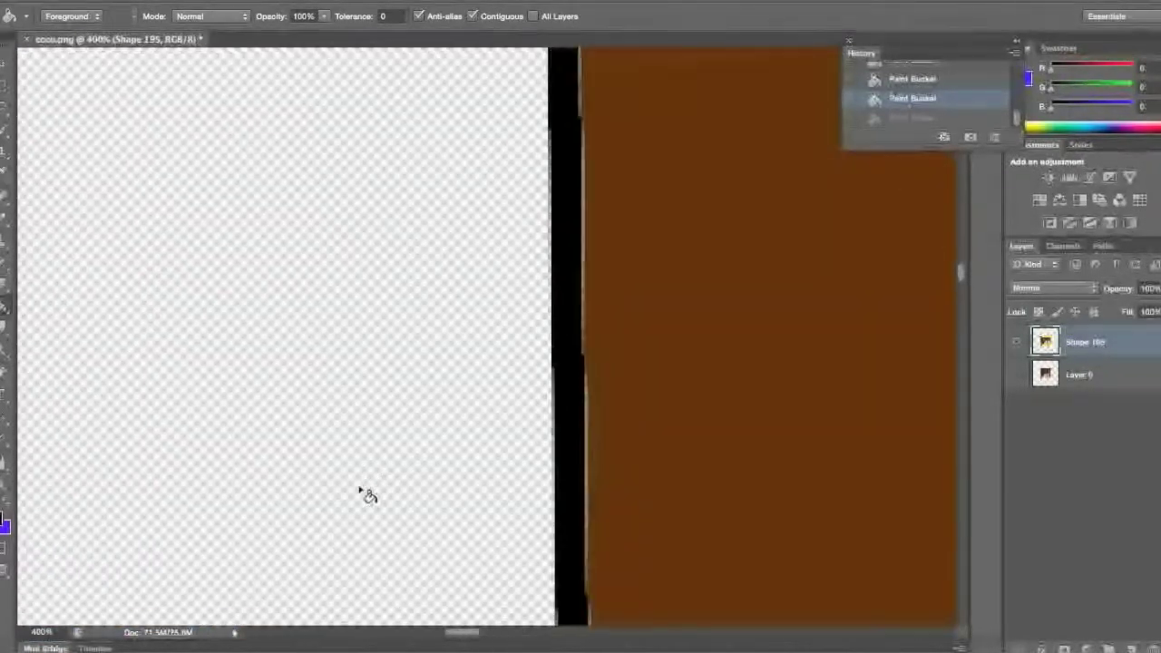
{"action": "scroll", "coordinate": [361, 491], "scroll_direction": "up", "scroll_amount": 10}
{"action": "scroll", "coordinate": [361, 491], "scroll_direction": "right", "scroll_amount": 6}
{"action": "scroll", "coordinate": [361, 490], "scroll_direction": "up", "scroll_amount": 5}
{"action": "left_click", "coordinate": [545, 347]}
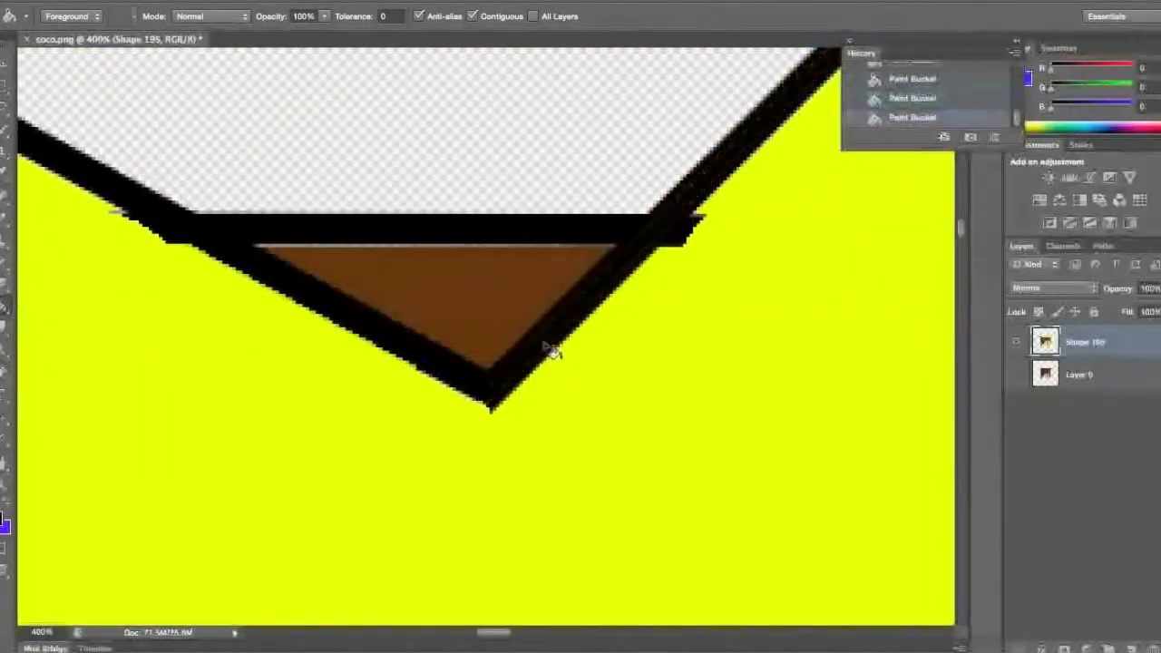
- Fill the brown core of the outline on both sides of the crown's second valley with black
{"action": "scroll", "coordinate": [545, 348], "scroll_direction": "right", "scroll_amount": 10}
{"action": "left_click", "coordinate": [610, 417]}
{"action": "scroll", "coordinate": [611, 419], "scroll_direction": "right", "scroll_amount": 6}
{"action": "left_click", "coordinate": [713, 376]}
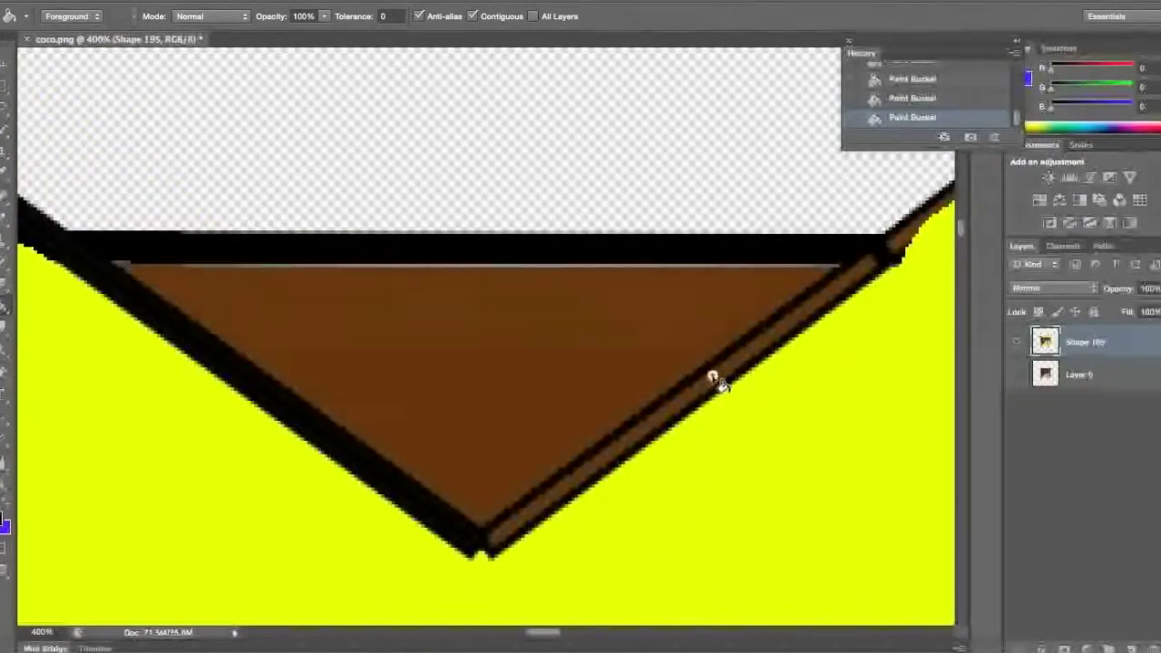
{"action": "scroll", "coordinate": [717, 381], "scroll_direction": "right", "scroll_amount": 5}
{"action": "scroll", "coordinate": [716, 381], "scroll_direction": "up", "scroll_amount": 2}
{"action": "scroll", "coordinate": [599, 260], "scroll_direction": "right", "scroll_amount": 3}
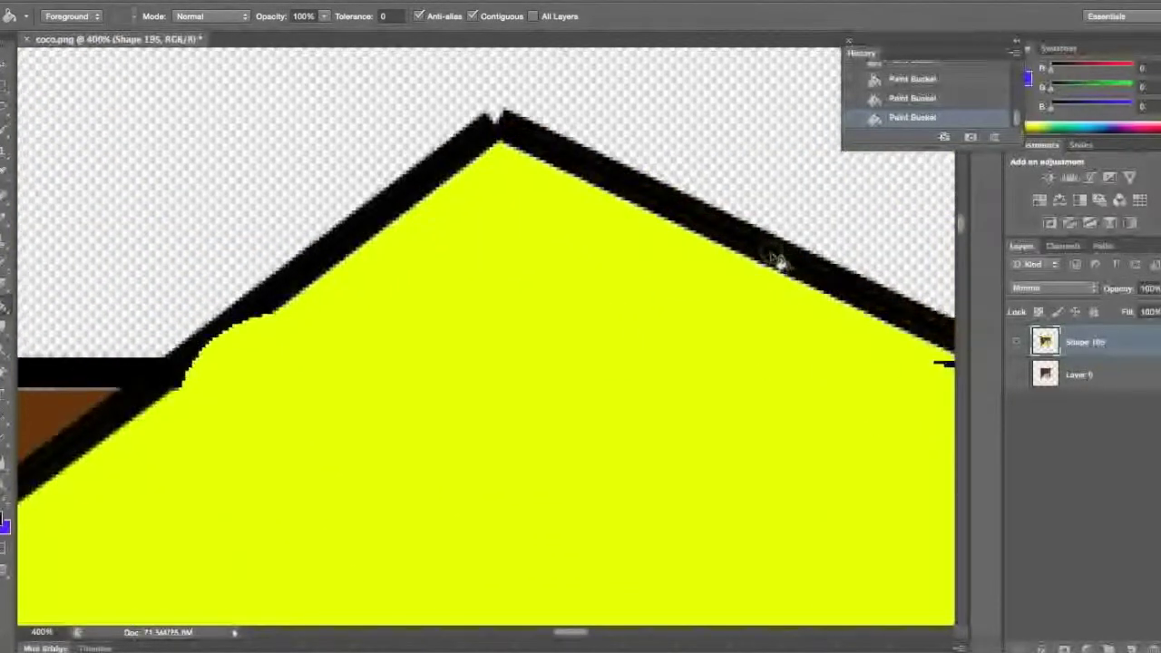
- Fill the remaining brown cores in the outlines of the crown's right-hand valleys and spikes with black
{"action": "scroll", "coordinate": [780, 262], "scroll_direction": "right", "scroll_amount": 6}
{"action": "scroll", "coordinate": [780, 262], "scroll_direction": "down", "scroll_amount": 2}
{"action": "scroll", "coordinate": [670, 250], "scroll_direction": "right", "scroll_amount": 5}
{"action": "scroll", "coordinate": [670, 251], "scroll_direction": "down", "scroll_amount": 2}
{"action": "left_click", "coordinate": [668, 253]}
{"action": "scroll", "coordinate": [667, 252], "scroll_direction": "right", "scroll_amount": 9}
{"action": "scroll", "coordinate": [666, 252], "scroll_direction": "up", "scroll_amount": 2}
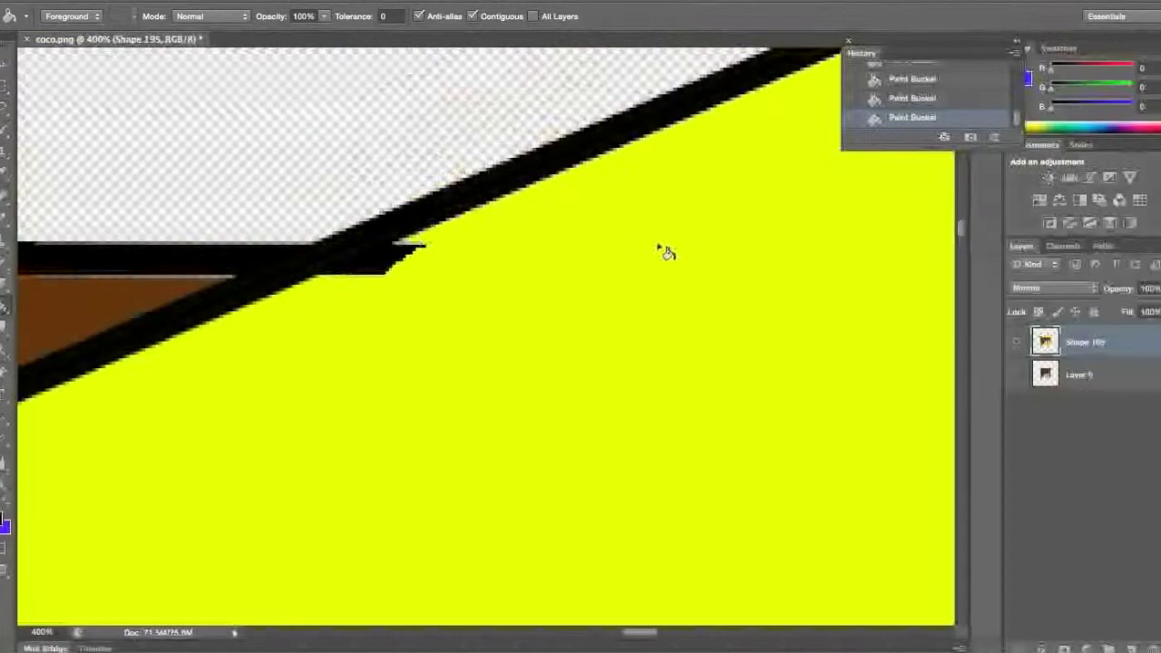
{"action": "scroll", "coordinate": [666, 253], "scroll_direction": "right", "scroll_amount": 10}
{"action": "scroll", "coordinate": [666, 252], "scroll_direction": "down", "scroll_amount": 1}
{"action": "left_click", "coordinate": [495, 504]}
- Try to fill the crown's lower outline with black near its right corner and revert the fill
{"action": "scroll", "coordinate": [680, 437], "scroll_direction": "right", "scroll_amount": 12}
{"action": "scroll", "coordinate": [680, 437], "scroll_direction": "down", "scroll_amount": 2}
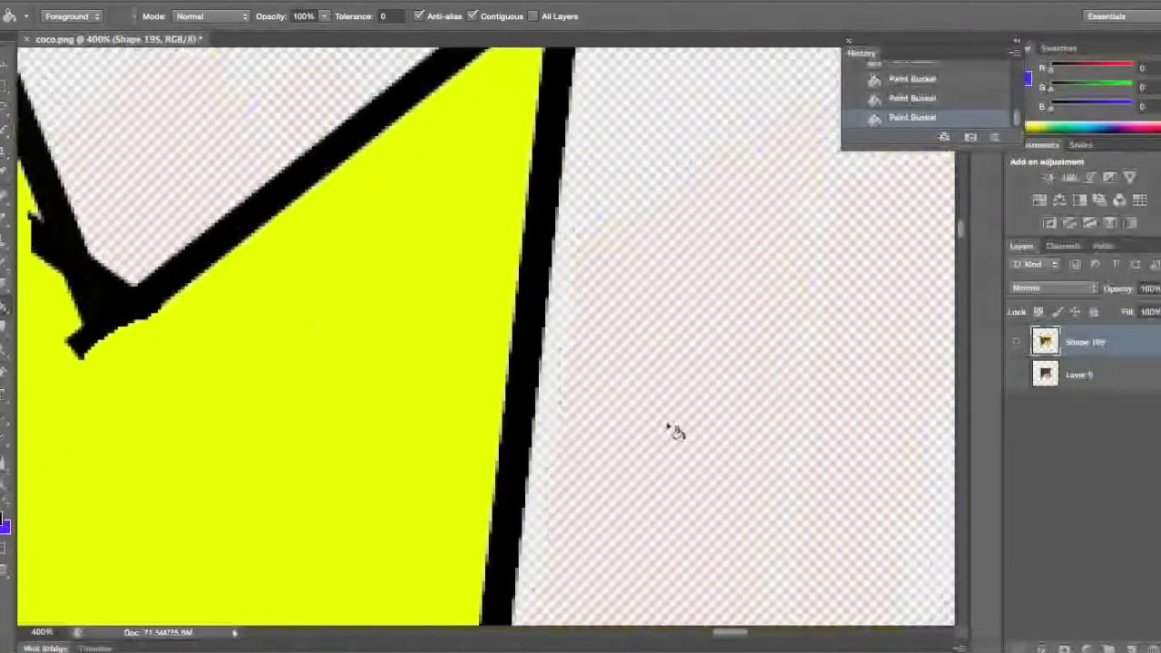
{"action": "scroll", "coordinate": [676, 432], "scroll_direction": "down", "scroll_amount": 5}
{"action": "scroll", "coordinate": [429, 316], "scroll_direction": "up", "scroll_amount": 2}
{"action": "left_click", "coordinate": [462, 336]}
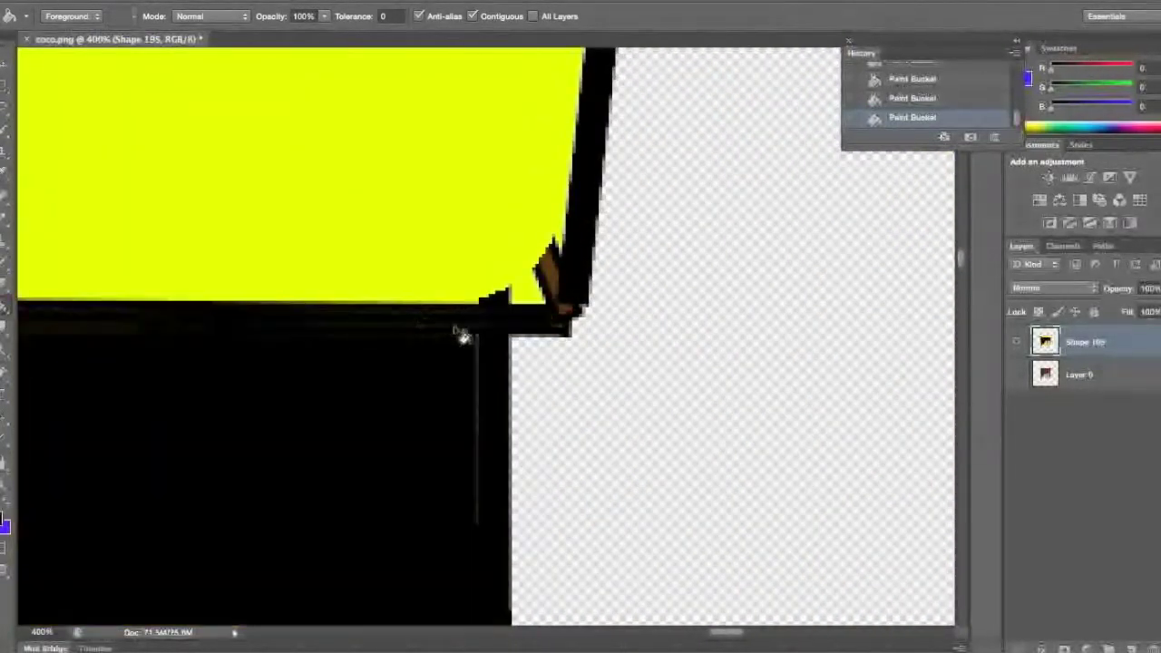
{"action": "left_click", "coordinate": [887, 100]}
- Repair the hair's upper-left corner with a horizontal black line under the crown and a slanted side line about 16 by 61 px
{"action": "scroll", "coordinate": [409, 321], "scroll_direction": "right", "scroll_amount": 8}
{"action": "scroll", "coordinate": [409, 321], "scroll_direction": "up", "scroll_amount": 2}
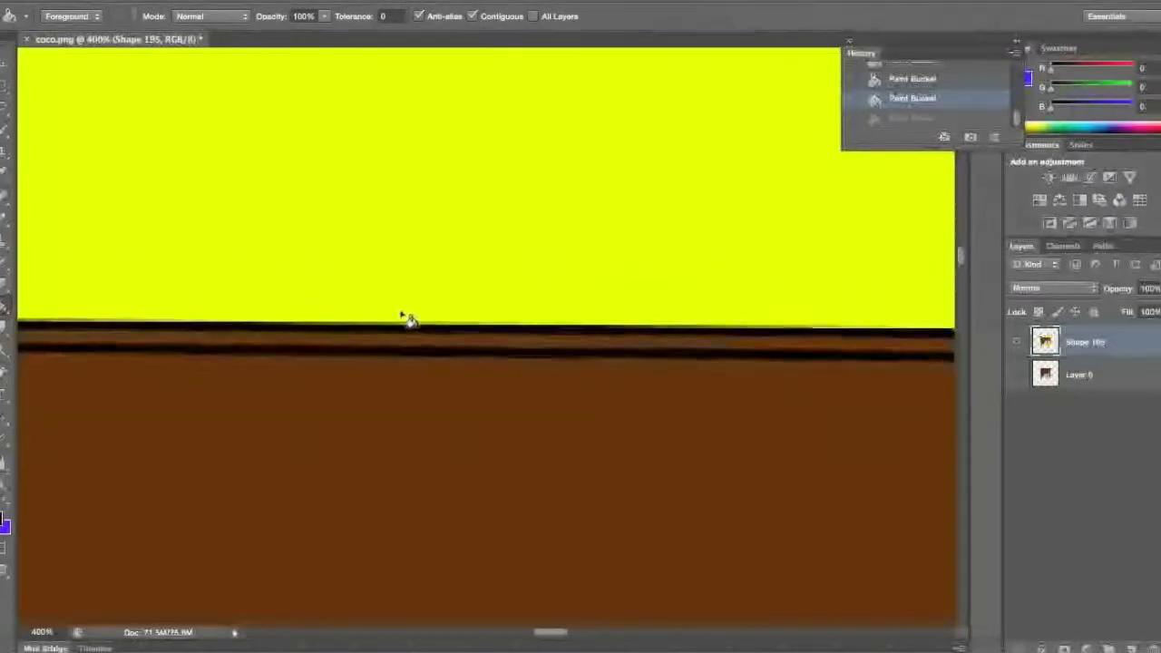
{"action": "scroll", "coordinate": [408, 319], "scroll_direction": "left", "scroll_amount": 8}
{"action": "scroll", "coordinate": [407, 318], "scroll_direction": "right", "scroll_amount": 5}
{"action": "scroll", "coordinate": [407, 318], "scroll_direction": "right", "scroll_amount": 6}
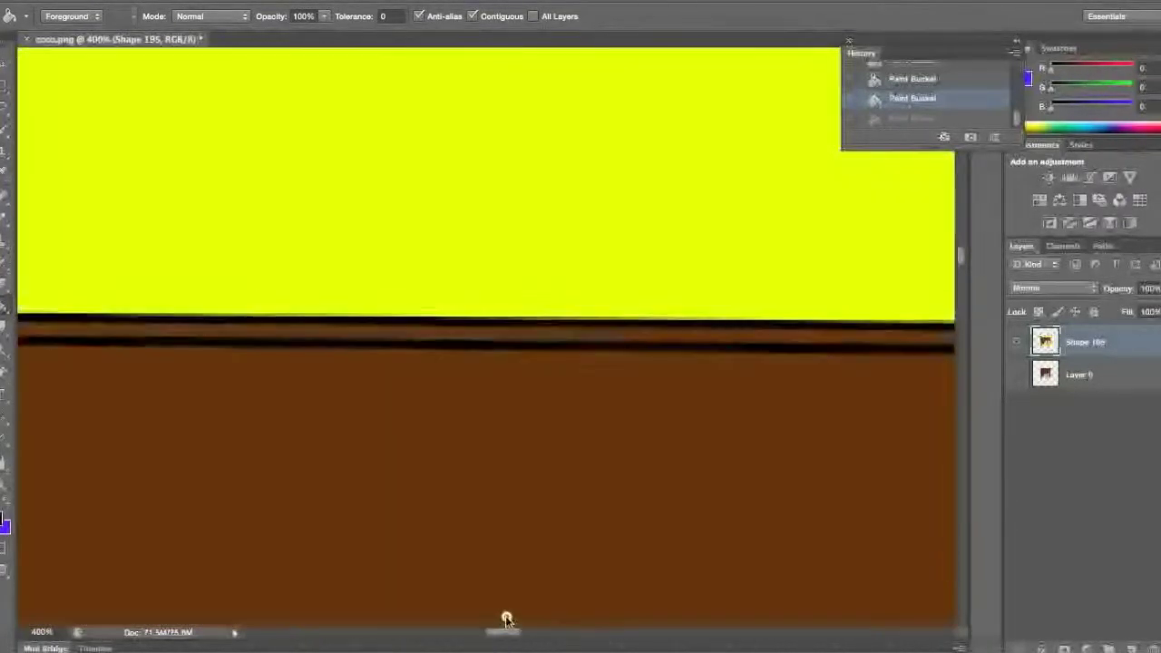
{"action": "left_click_drag", "start_coordinate": [506, 618], "coordinate": [469, 614]}
{"action": "key", "text": "u"}
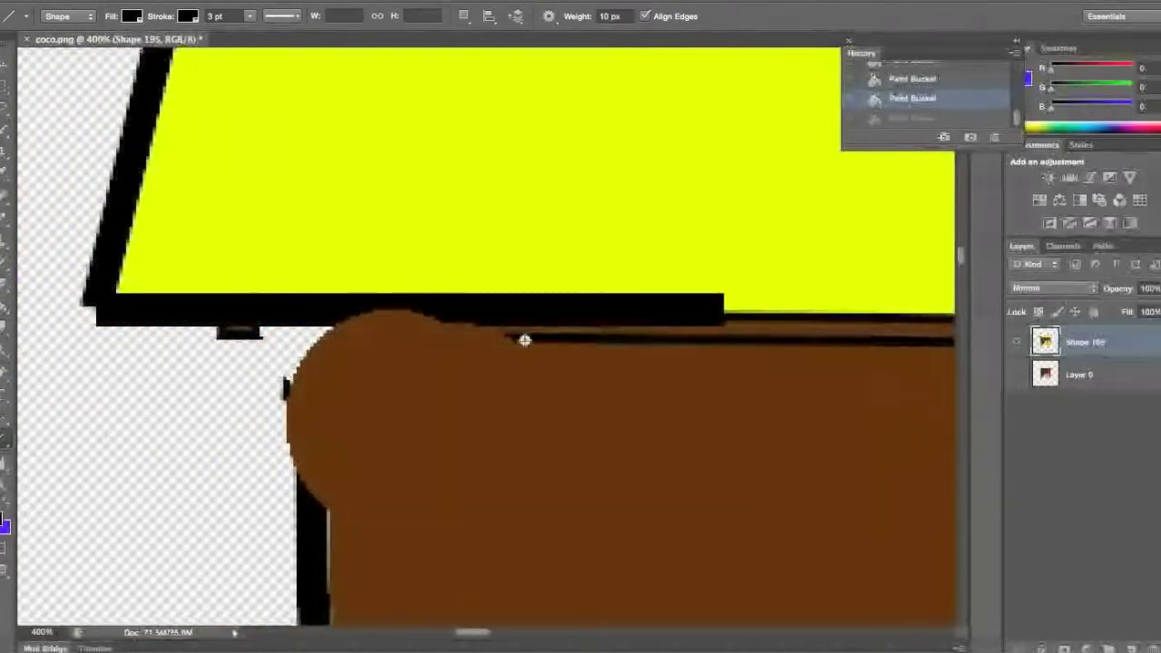
{"action": "left_click_drag", "start_coordinate": [457, 340], "coordinate": [458, 340]}
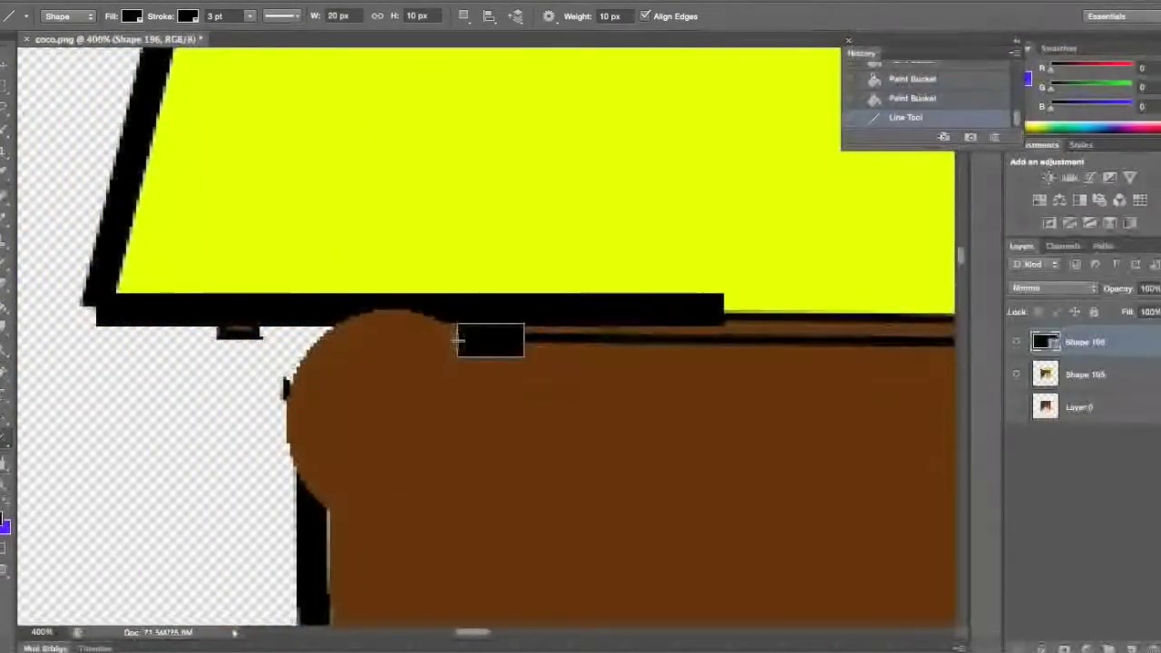
{"action": "key", "text": "BackSpace"}
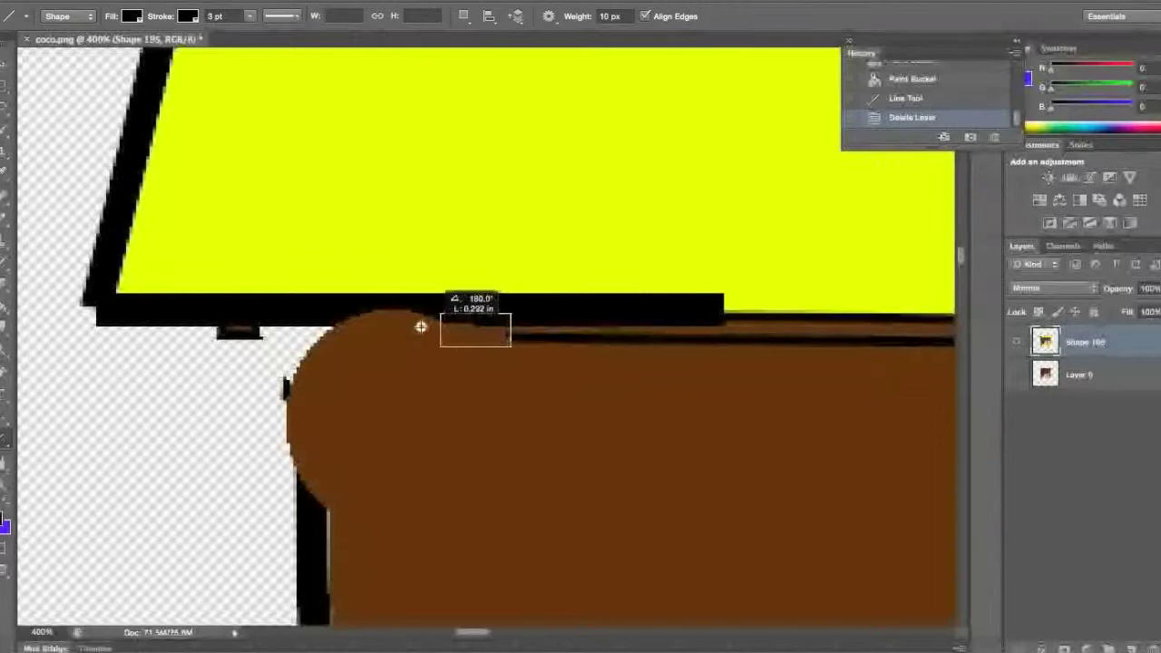
{"action": "mouse_move", "coordinate": [349, 325]}
{"action": "left_mouse_down"}
{"action": "mouse_move", "coordinate": [285, 317]}
{"action": "mouse_move", "coordinate": [313, 525]}
{"action": "left_mouse_up"}
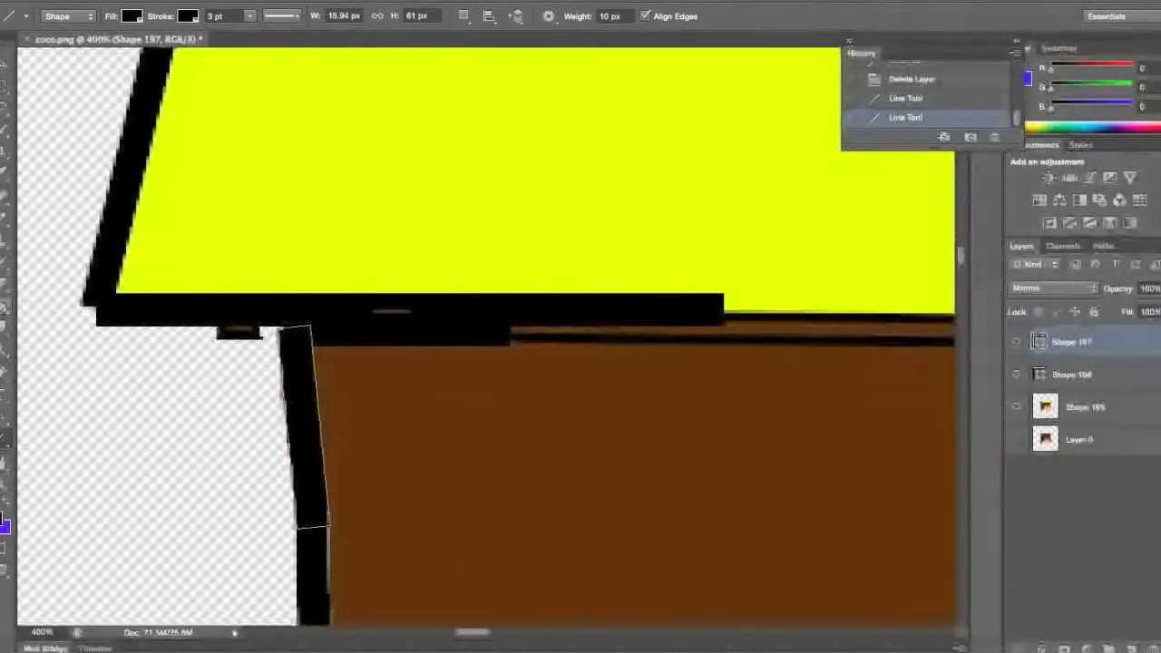
- Merge the new lines into the artwork and fill the brown core of the crown's lower outline with black
{"action": "key", "text": "g"}
{"action": "left_click", "coordinate": [1082, 406], "text": "shift"}
{"action": "key", "text": "ctrl+e"}
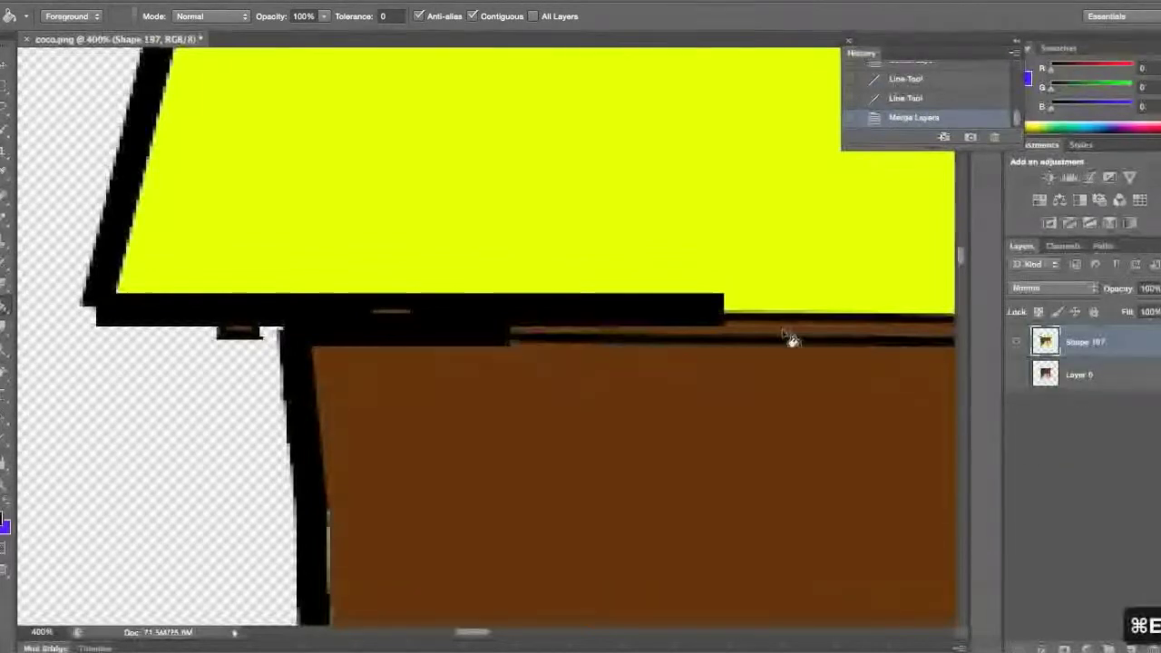
{"action": "left_click", "coordinate": [790, 336]}
{"action": "scroll", "coordinate": [790, 336], "scroll_direction": "right", "scroll_amount": 5}
{"action": "scroll", "coordinate": [790, 337], "scroll_direction": "right", "scroll_amount": 10}
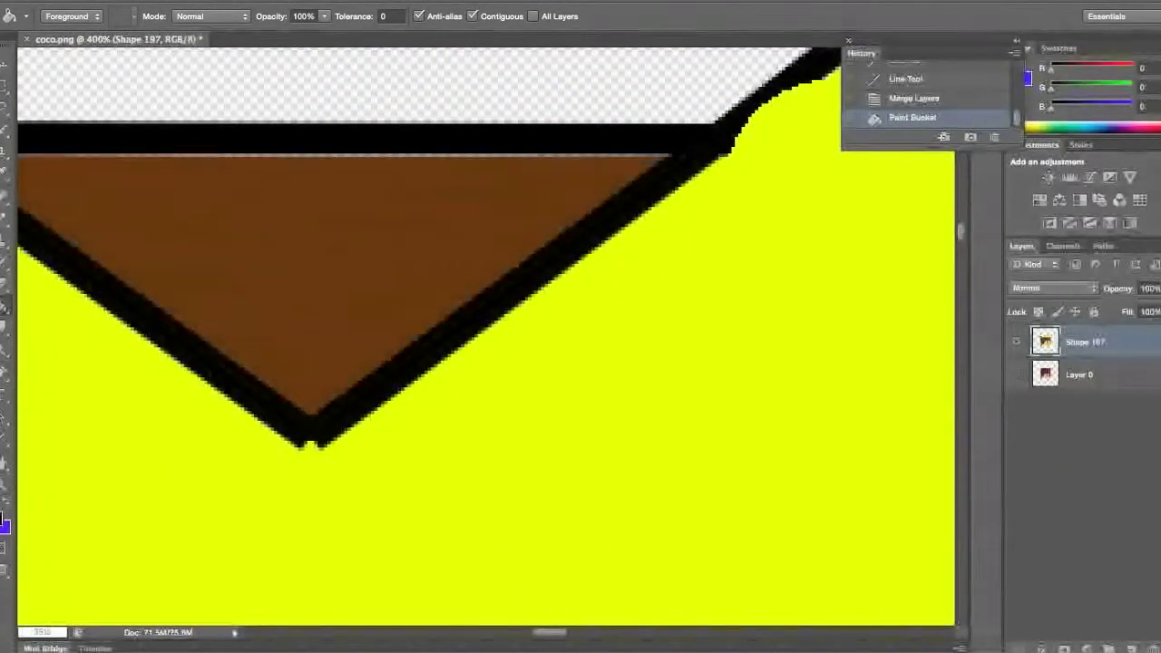
- Try to outline flaps on both sides of the head with black lines and delete those lines
{"action": "key", "text": "Return"}
{"action": "scroll", "coordinate": [308, 420], "scroll_direction": "down", "scroll_amount": 5}
{"action": "scroll", "coordinate": [311, 381], "scroll_direction": "up", "scroll_amount": 2}
{"action": "scroll", "coordinate": [310, 381], "scroll_direction": "right", "scroll_amount": 2}
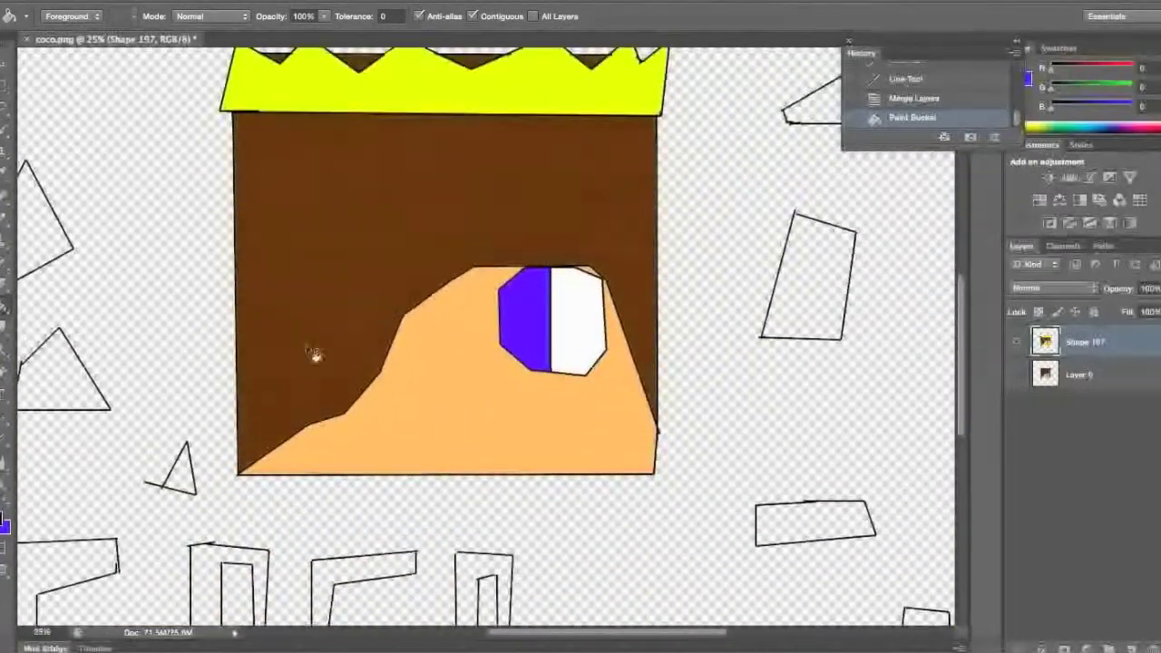
{"action": "left_click", "coordinate": [2, 438]}
{"action": "left_click_drag", "start_coordinate": [227, 111], "coordinate": [205, 290]}
{"action": "left_click_drag", "start_coordinate": [205, 290], "coordinate": [235, 377]}
{"action": "left_click_drag", "start_coordinate": [663, 111], "coordinate": [670, 279]}
{"action": "key", "text": "Delete"}
{"action": "key", "text": "Delete"}
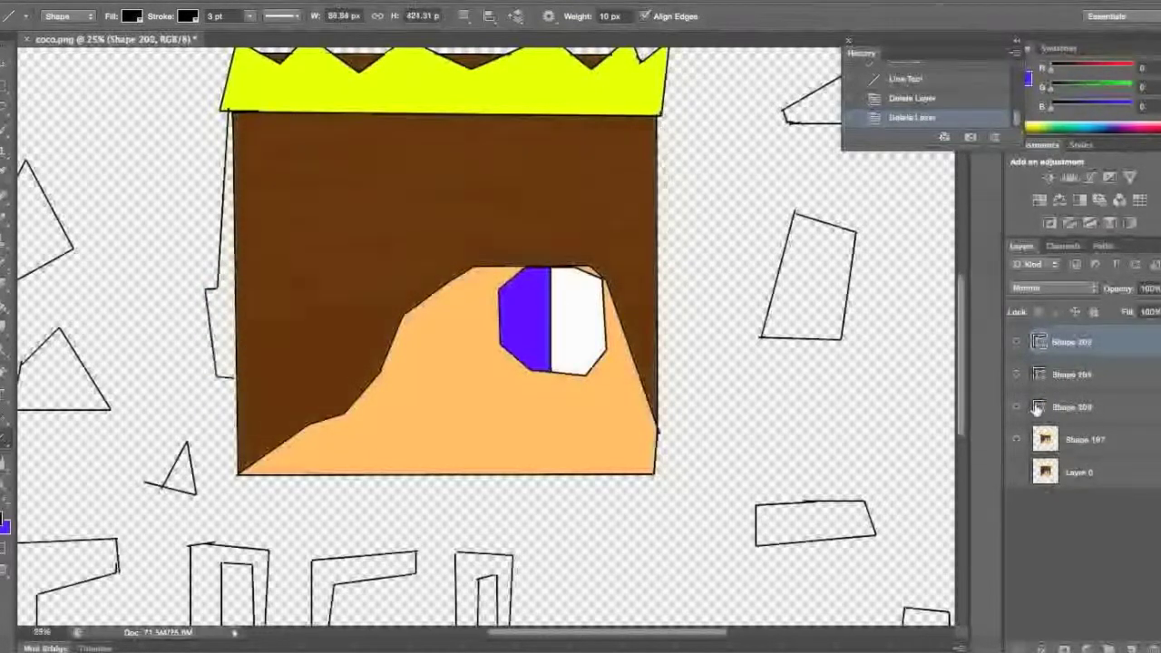
{"action": "key", "text": "BackSpace"}
{"action": "key", "text": "BackSpace"}
{"action": "key", "text": "BackSpace"}
- Outline a tapered flap on each side of the head, with slanted lines about 162 by 798 px and 150 by 802 px, and merge them
{"action": "left_click_drag", "start_coordinate": [207, 294], "coordinate": [237, 462]}
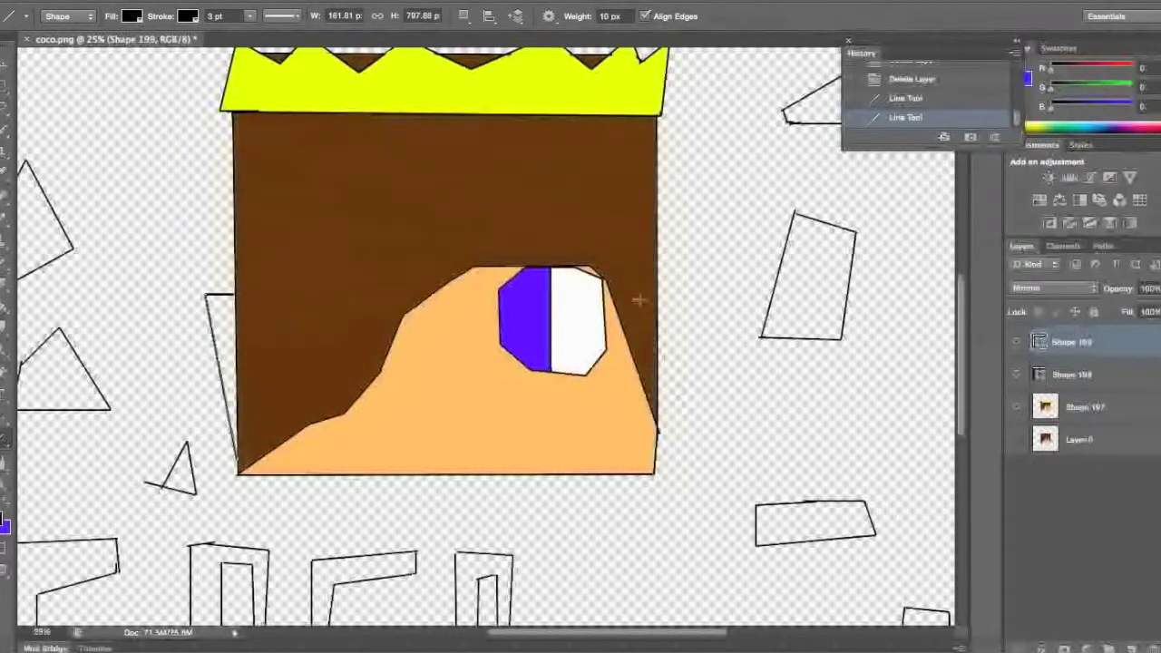
{"action": "mouse_move", "coordinate": [656, 293]}
{"action": "left_mouse_down"}
{"action": "mouse_move", "coordinate": [687, 298]}
{"action": "mouse_move", "coordinate": [655, 471]}
{"action": "left_mouse_up"}
{"action": "scroll", "coordinate": [792, 434], "scroll_direction": "down", "scroll_amount": 2}
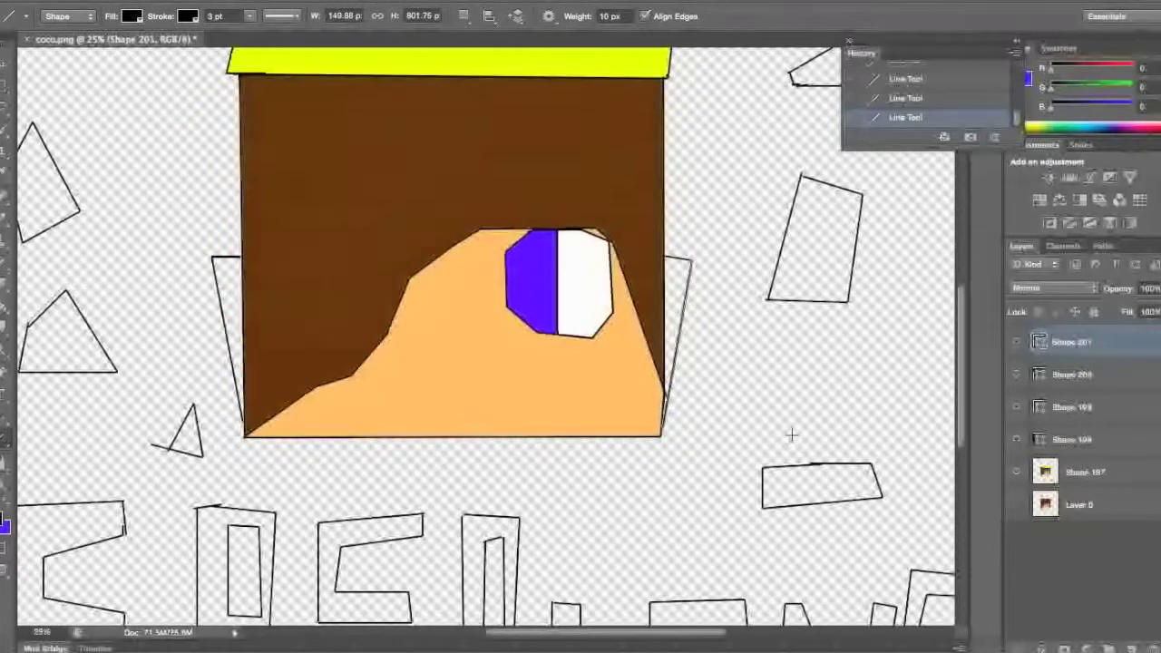
{"action": "left_click", "coordinate": [1106, 469], "text": "shift"}
{"action": "key", "text": "ctrl+e"}
- Set the foreground colour to purple and fill the letter T of THE with it
{"action": "scroll", "coordinate": [726, 296], "scroll_direction": "up", "scroll_amount": 10}
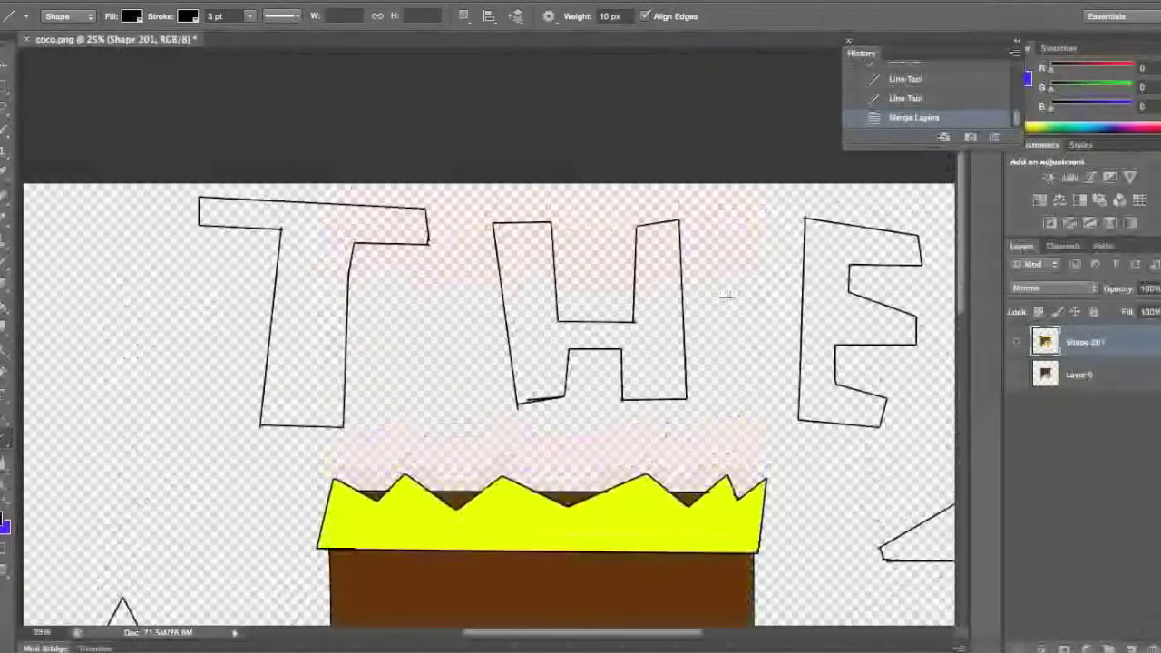
{"action": "left_click", "coordinate": [5, 523]}
{"action": "left_click_drag", "start_coordinate": [585, 214], "coordinate": [585, 204]}
{"action": "left_click", "coordinate": [521, 246]}
{"action": "left_click", "coordinate": [744, 155]}
{"action": "left_click", "coordinate": [4, 311]}
{"action": "left_click", "coordinate": [313, 311]}
- Try to fill the letter H with purple and revert the fill
{"action": "left_click", "coordinate": [541, 341]}
{"action": "scroll", "coordinate": [542, 341], "scroll_direction": "right", "scroll_amount": 3}
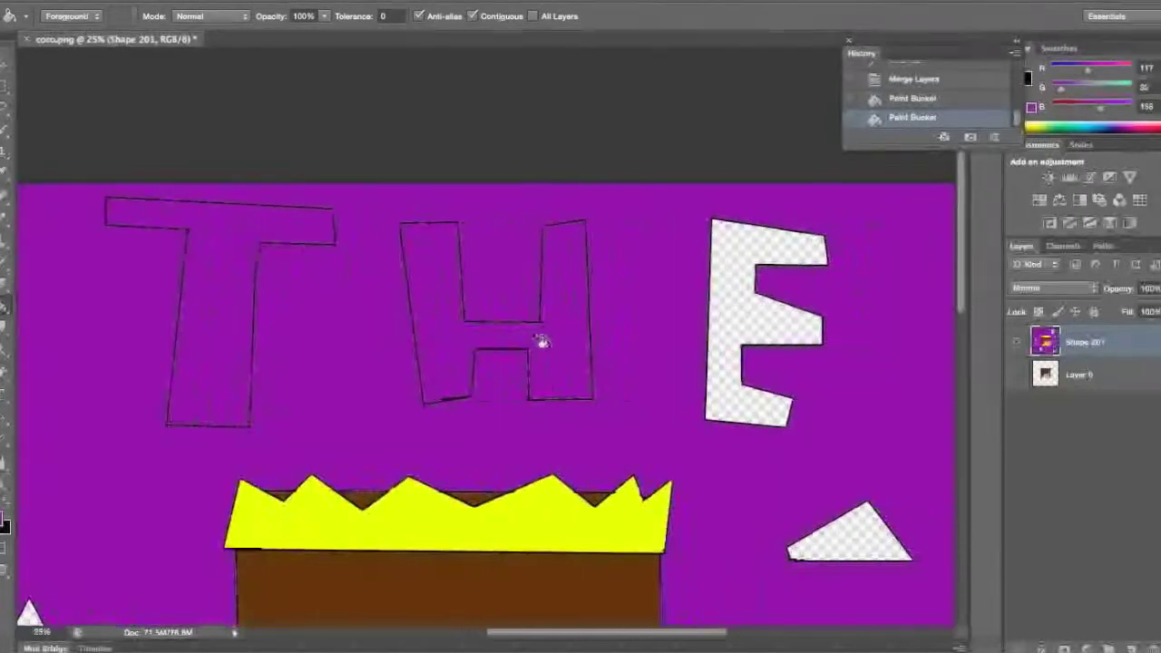
{"action": "left_click", "coordinate": [930, 100]}
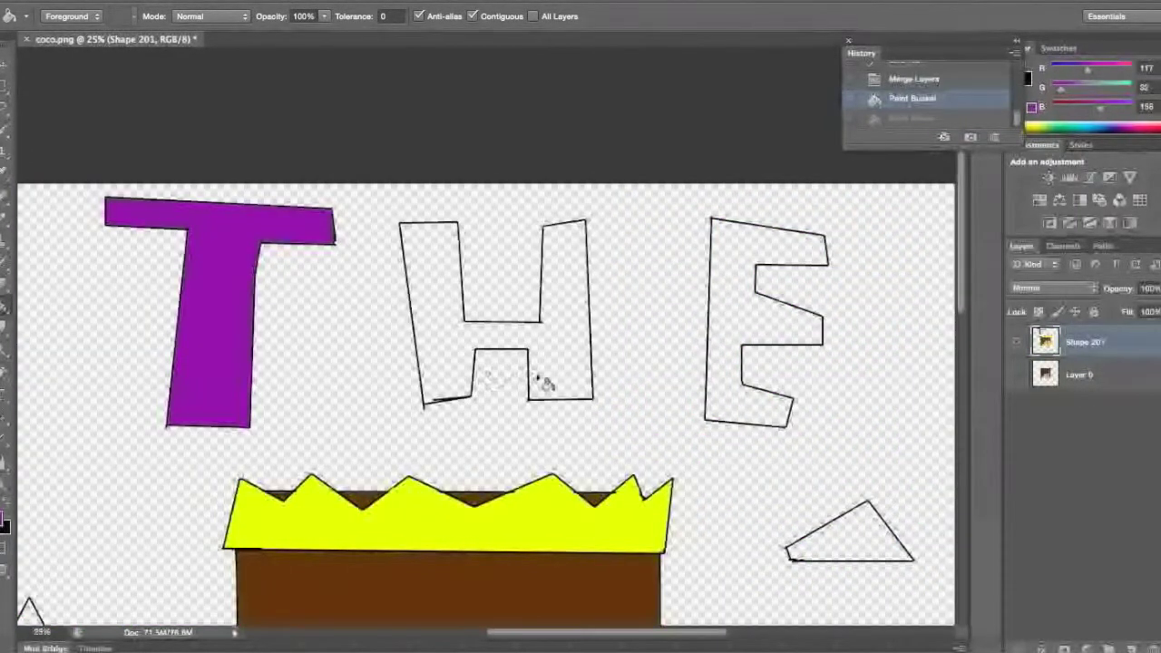
- Close the gap at the top of the H's right stem with a line about 24 by 28 px and merge it into the artwork
{"action": "left_click", "coordinate": [2, 439]}
{"action": "left_click_drag", "start_coordinate": [545, 225], "coordinate": [542, 230]}
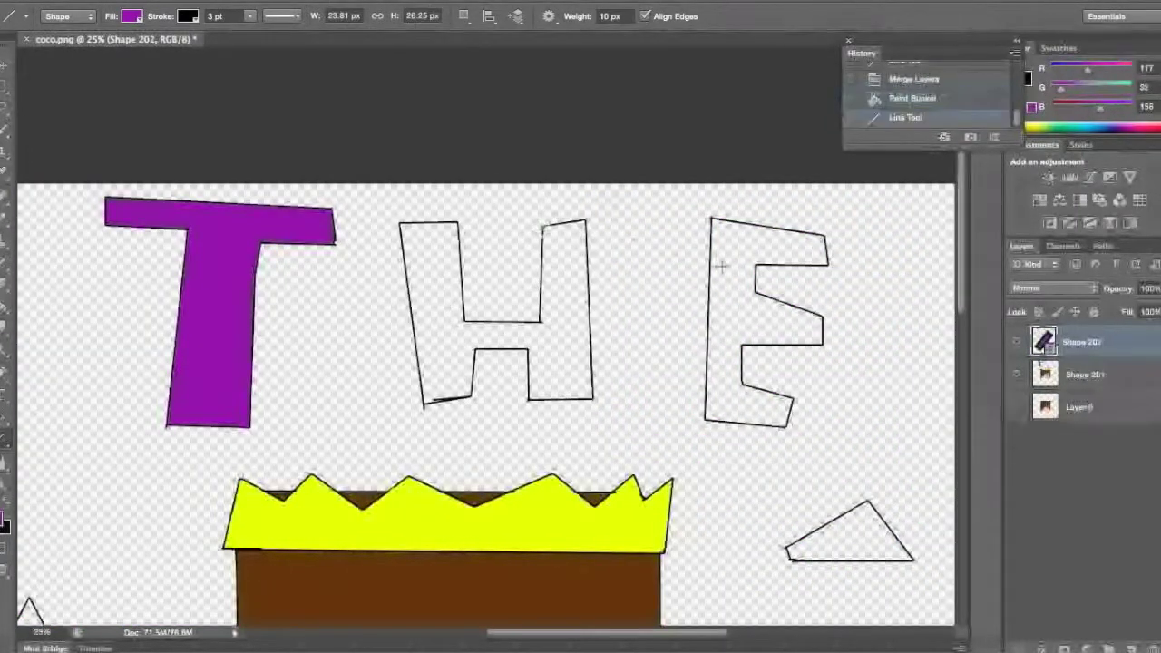
{"action": "key", "text": "g"}
{"action": "left_click", "coordinate": [575, 352]}
{"action": "left_click", "coordinate": [614, 223]}
{"action": "left_click", "coordinate": [701, 223]}
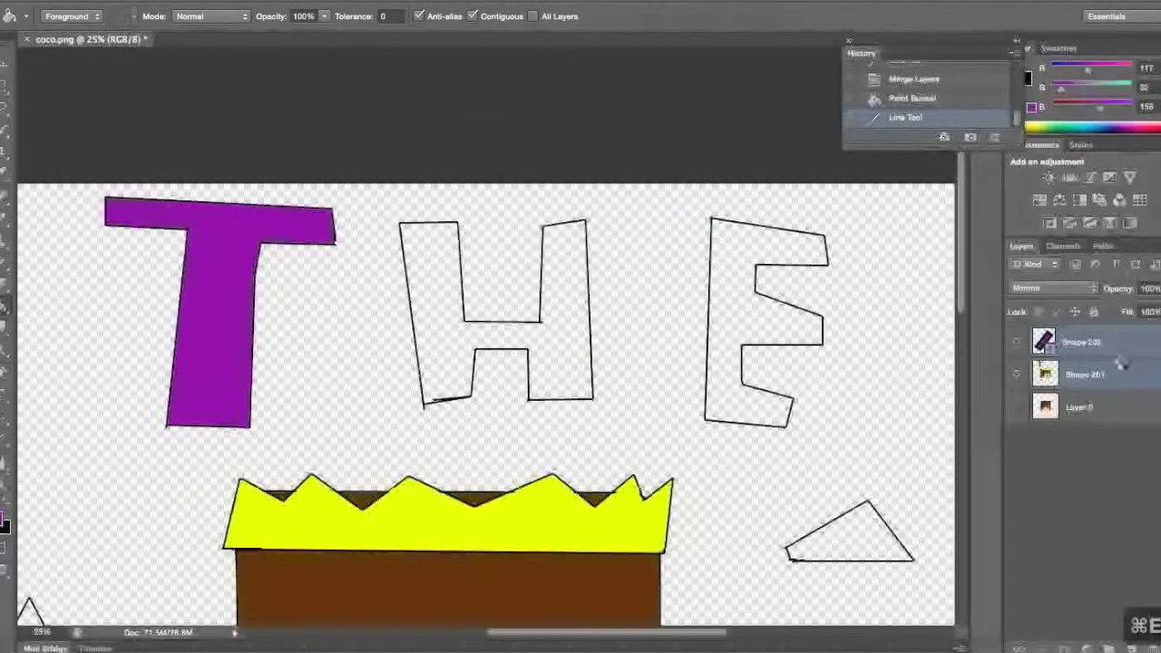
{"action": "key", "text": "super+e"}
- Fill the letters H and E of THE with purple
{"action": "left_click", "coordinate": [448, 337]}
{"action": "left_click", "coordinate": [742, 356]}
{"action": "scroll", "coordinate": [737, 335], "scroll_direction": "down", "scroll_amount": 15}
{"action": "scroll", "coordinate": [735, 325], "scroll_direction": "left", "scroll_amount": 10}
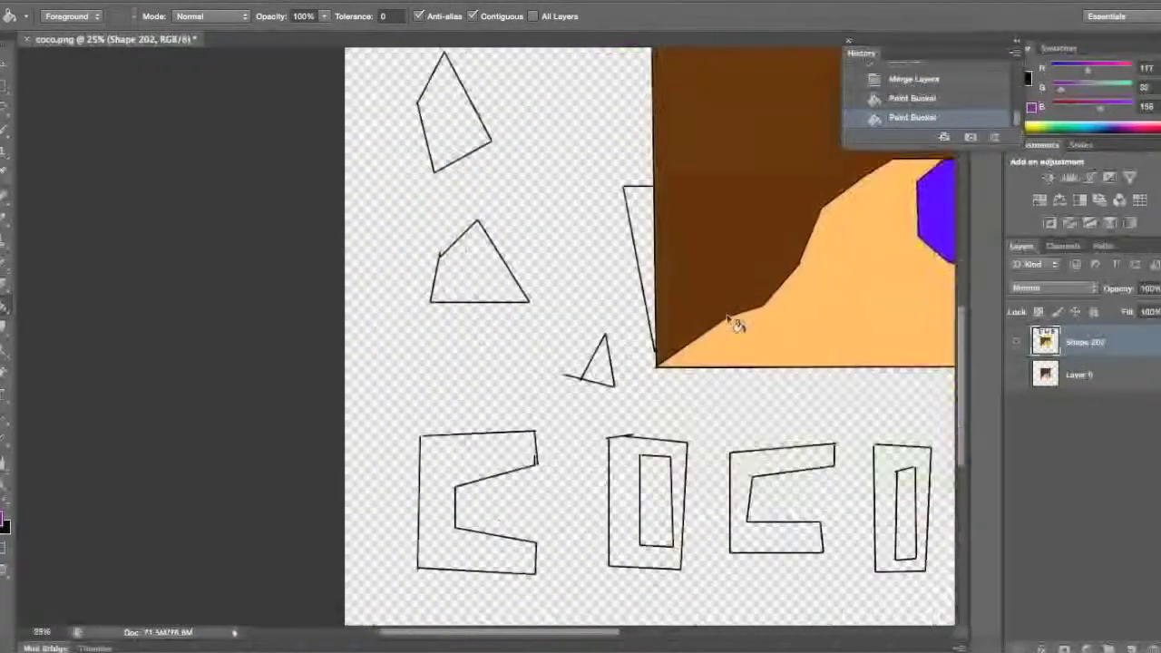
- Close the gap at the upper arm tip of the first C in COCO with a line about 30 by 82 px and merge it
{"action": "left_click", "coordinate": [640, 327]}
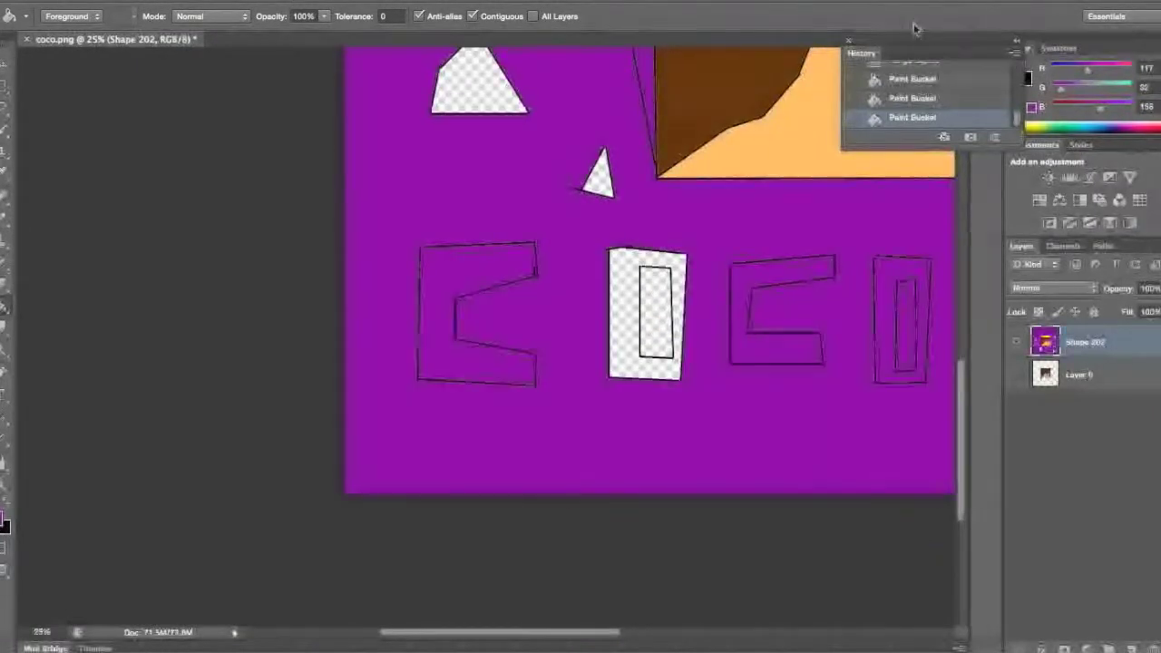
{"action": "left_click", "coordinate": [876, 98]}
{"action": "left_click", "coordinate": [7, 441]}
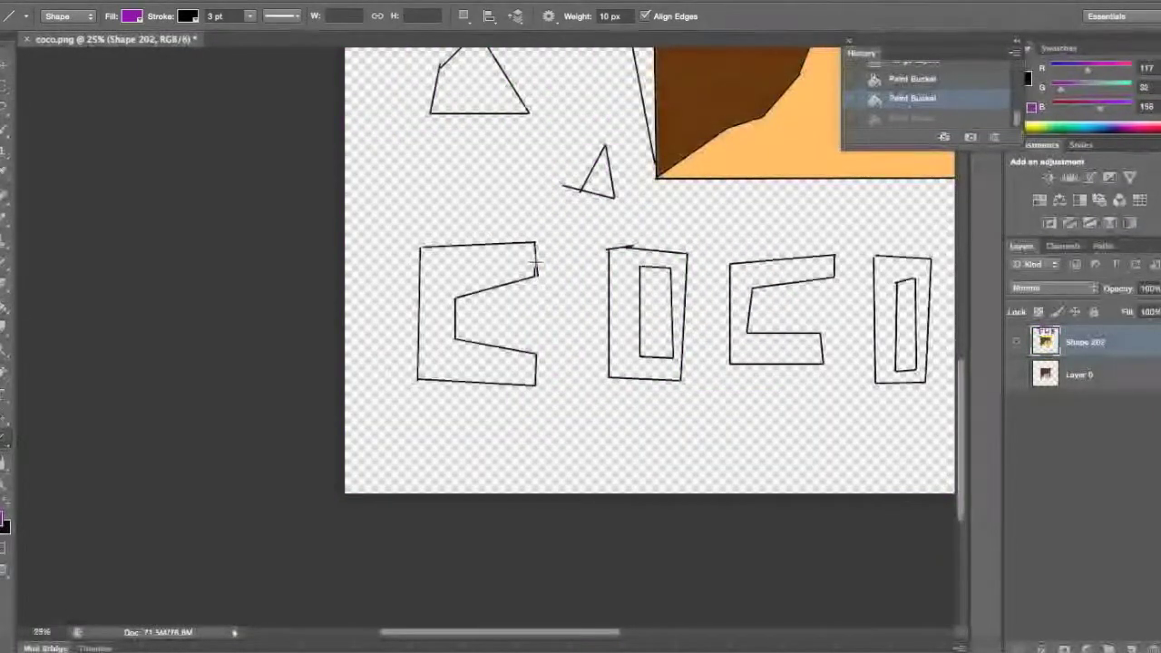
{"action": "left_click_drag", "start_coordinate": [536, 261], "coordinate": [532, 278]}
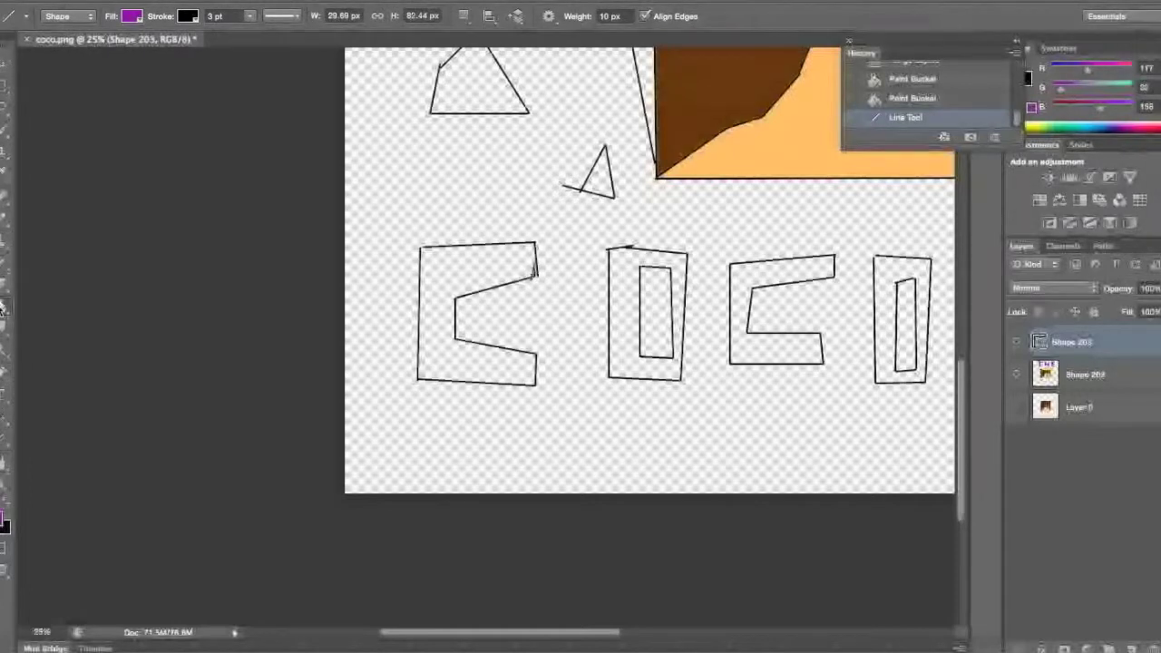
{"action": "left_click", "coordinate": [4, 307]}
{"action": "key", "text": "super+e"}
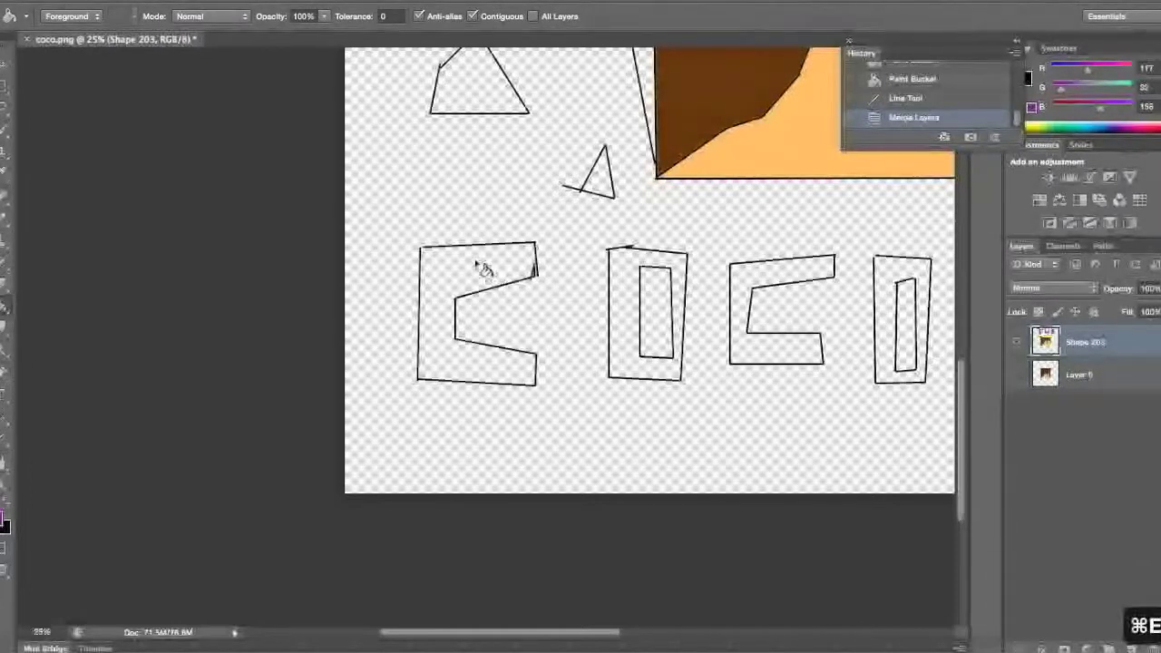
- Close the remaining gaps in the first C with two short lines, merge them into the artwork and fill the letter with purple
{"action": "left_click", "coordinate": [481, 269]}
{"action": "left_click", "coordinate": [936, 102]}
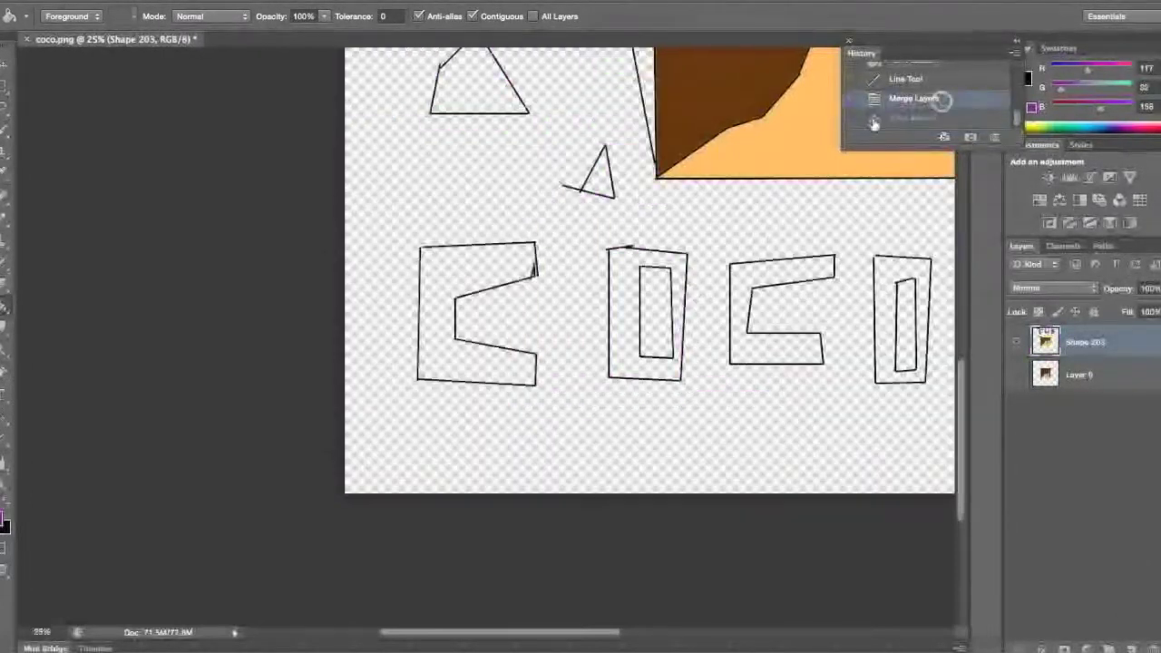
{"action": "key", "text": "u"}
{"action": "mouse_move", "coordinate": [535, 269]}
{"action": "left_mouse_down"}
{"action": "mouse_move", "coordinate": [536, 251]}
{"action": "mouse_move", "coordinate": [524, 271]}
{"action": "left_mouse_up"}
{"action": "left_click_drag", "start_coordinate": [438, 257], "coordinate": [421, 245]}
{"action": "left_click", "coordinate": [1088, 375], "text": "shift"}
{"action": "left_click", "coordinate": [1106, 408], "text": "shift"}
{"action": "key", "text": "super+e"}
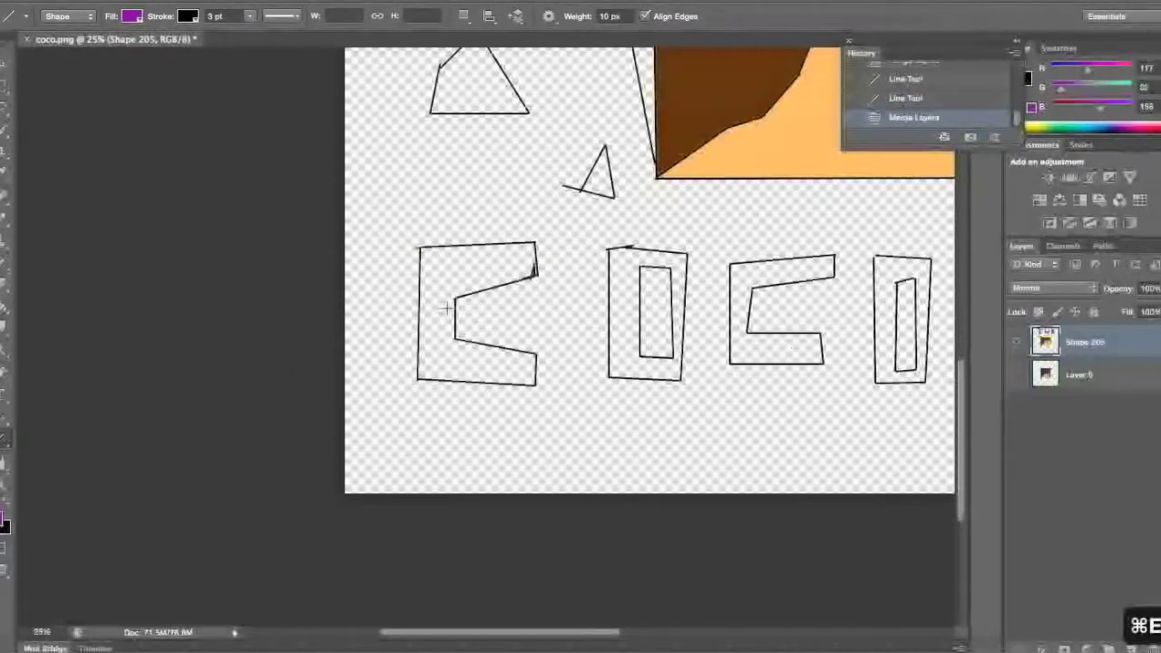
{"action": "left_click", "coordinate": [7, 313]}
{"action": "left_click", "coordinate": [474, 272]}
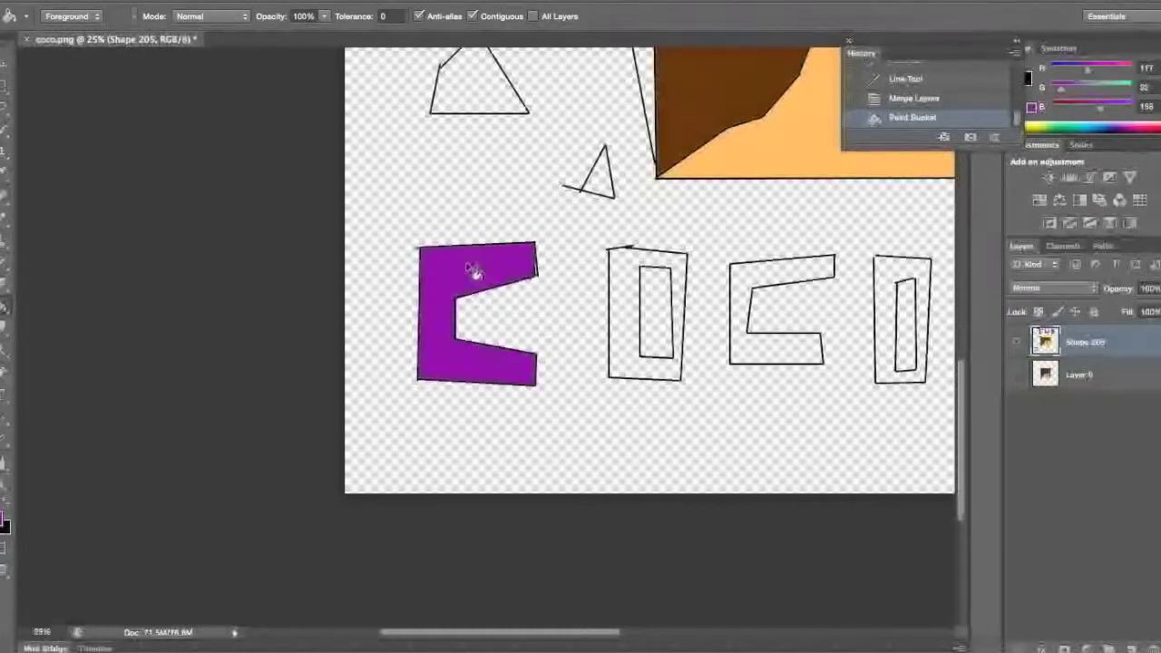
- Close the gap in the inner outline of COCO's first O with a short line, merge it and fill the letter's body with purple
{"action": "left_click", "coordinate": [632, 368]}
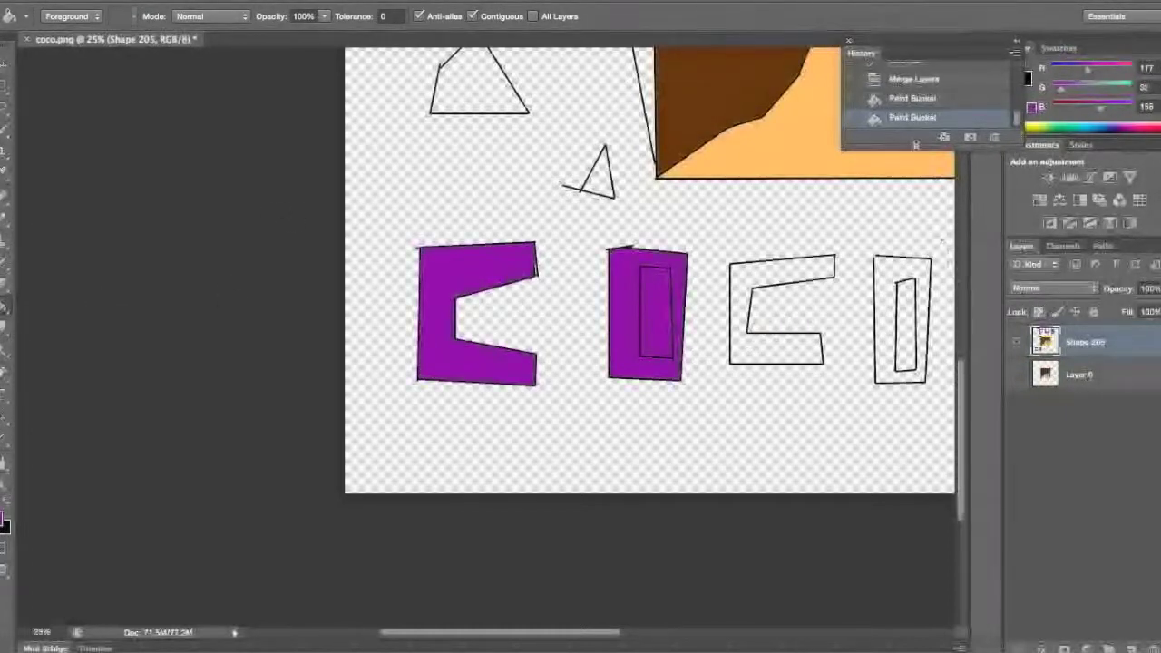
{"action": "left_click", "coordinate": [902, 100]}
{"action": "left_click", "coordinate": [4, 438]}
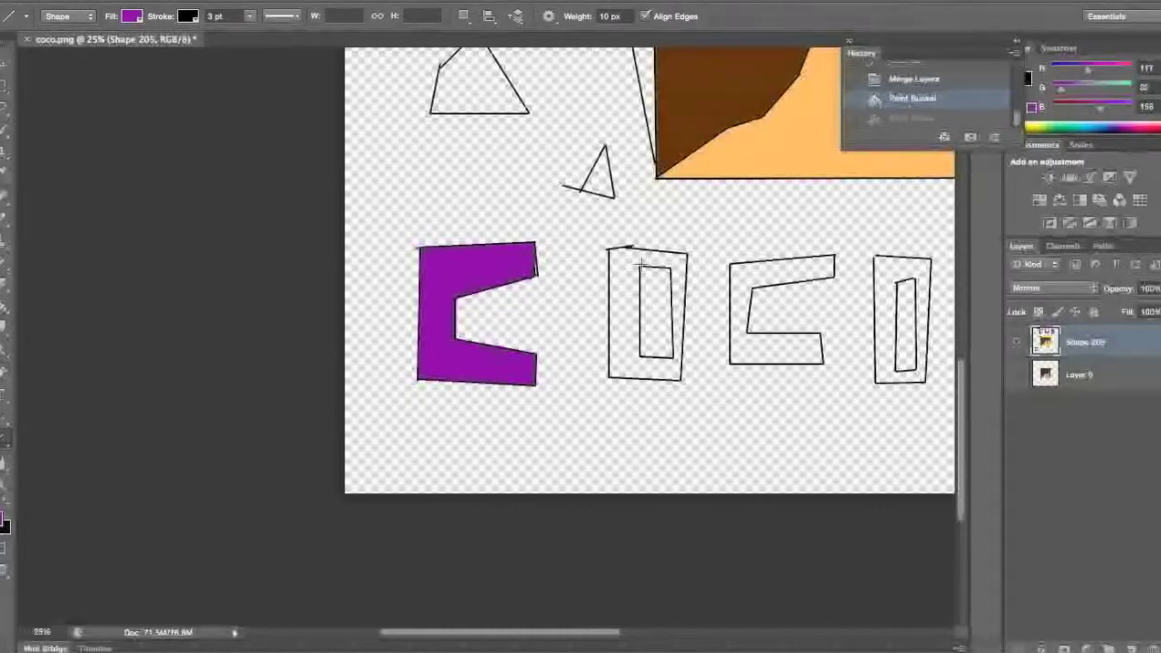
{"action": "left_click_drag", "start_coordinate": [810, 269], "coordinate": [814, 266]}
{"action": "key", "text": "g"}
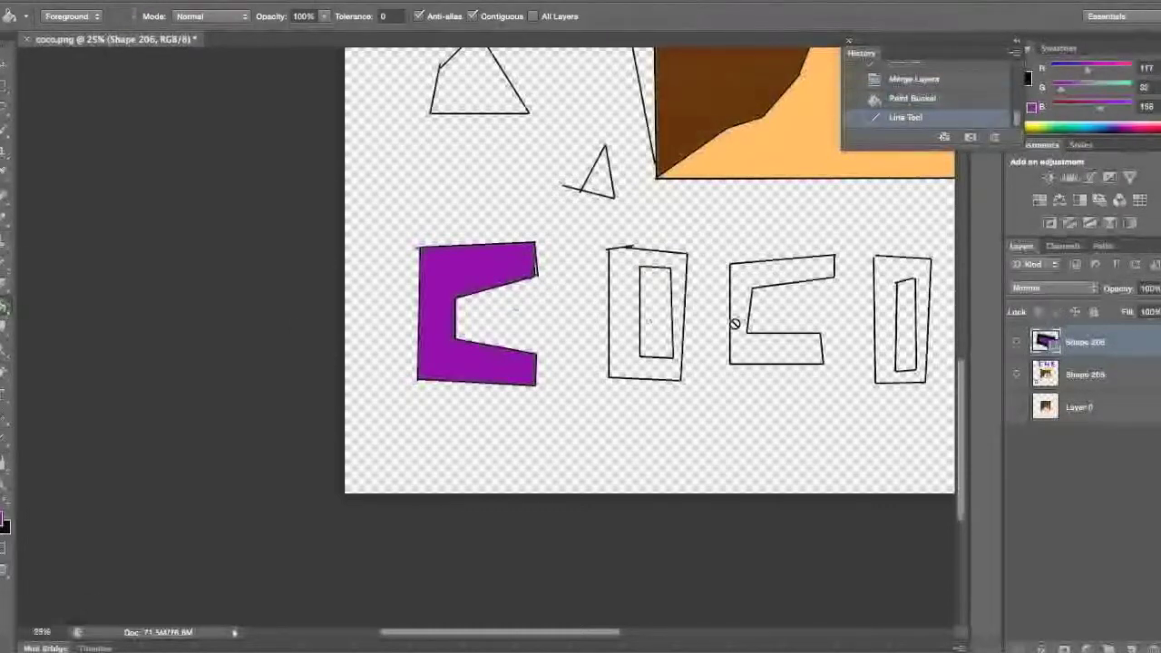
{"action": "left_click", "coordinate": [1084, 374], "text": "shift"}
{"action": "key", "text": "ctrl+e"}
{"action": "left_click", "coordinate": [628, 308]}
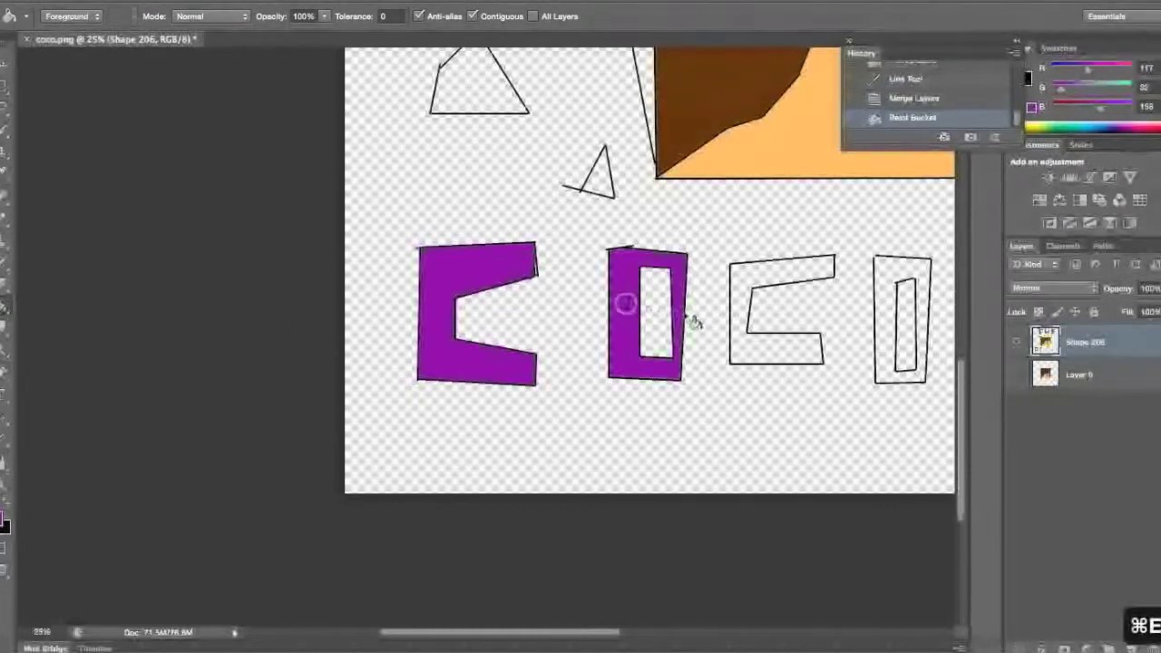
- Close the gaps in the second C and second O of COCO with short lines and merge them into the artwork
{"action": "left_click", "coordinate": [751, 357]}
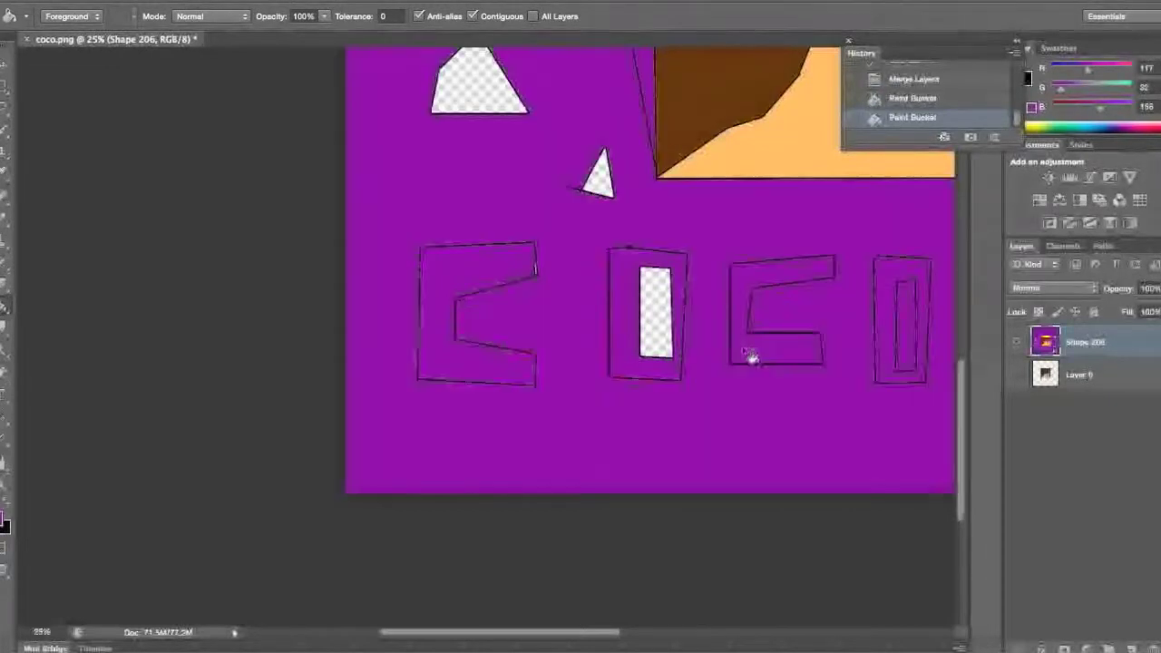
{"action": "left_click", "coordinate": [902, 103]}
{"action": "key", "text": "u"}
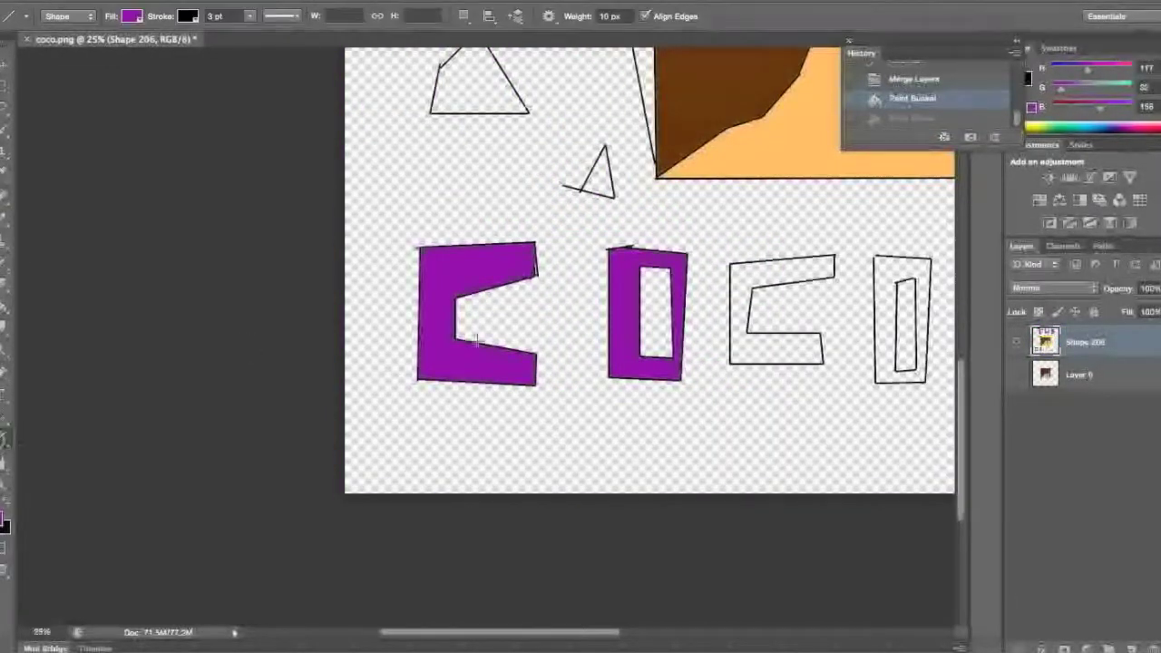
{"action": "mouse_move", "coordinate": [835, 257]}
{"action": "left_mouse_down"}
{"action": "mouse_move", "coordinate": [833, 270]}
{"action": "mouse_move", "coordinate": [876, 260]}
{"action": "left_mouse_up"}
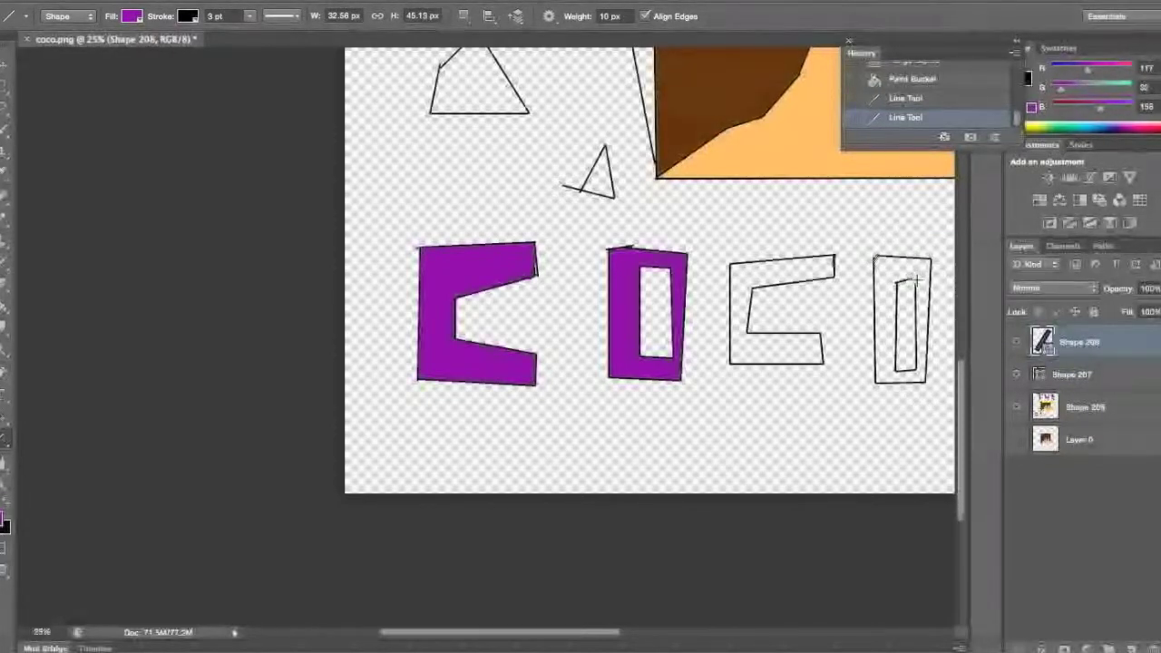
{"action": "left_click", "coordinate": [1077, 415], "text": "shift"}
{"action": "key", "text": "super+e"}
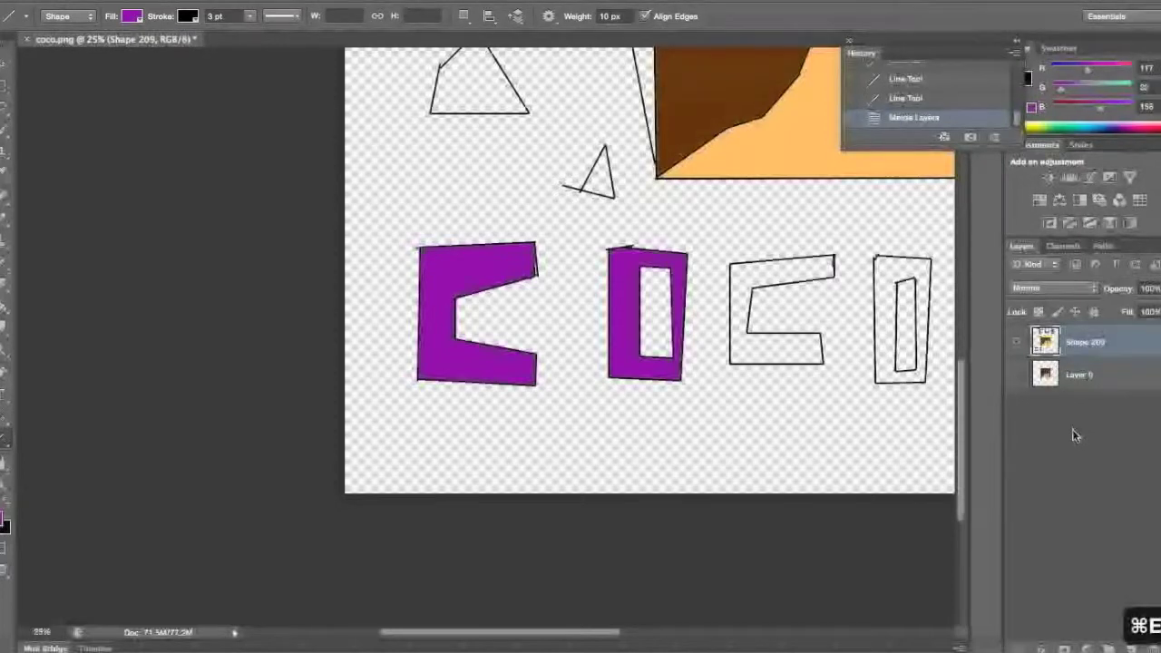
- Fill the second C and the body of the second O in COCO with purple
{"action": "key", "text": "g"}
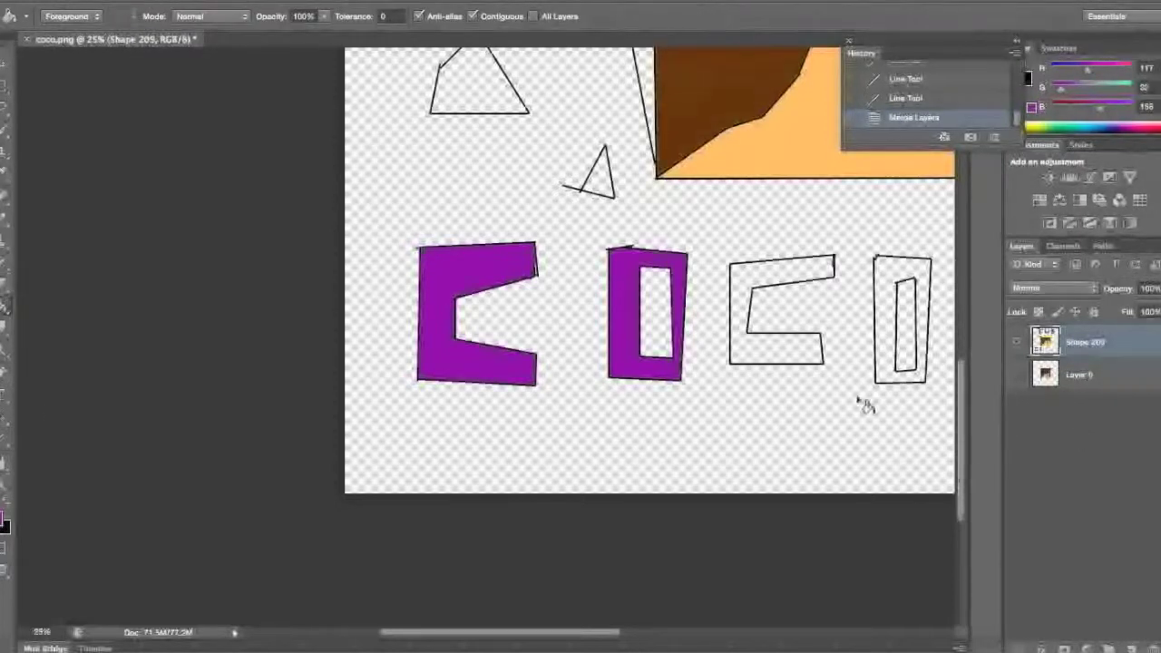
{"action": "left_click", "coordinate": [754, 339]}
{"action": "left_click", "coordinate": [883, 329]}
- Close the gaps at the K's upper arm tip and top left corner with short lines, the corner one about 24 by 10 px
{"action": "scroll", "coordinate": [776, 372], "scroll_direction": "right", "scroll_amount": 10}
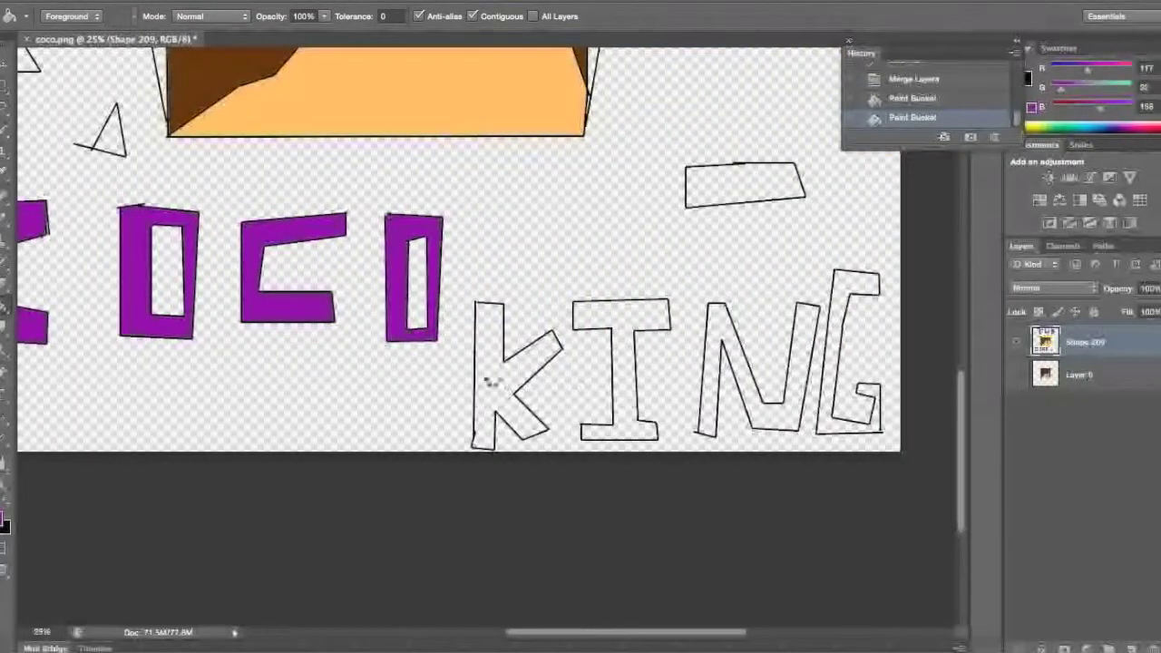
{"action": "left_click", "coordinate": [494, 385]}
{"action": "left_click", "coordinate": [911, 99]}
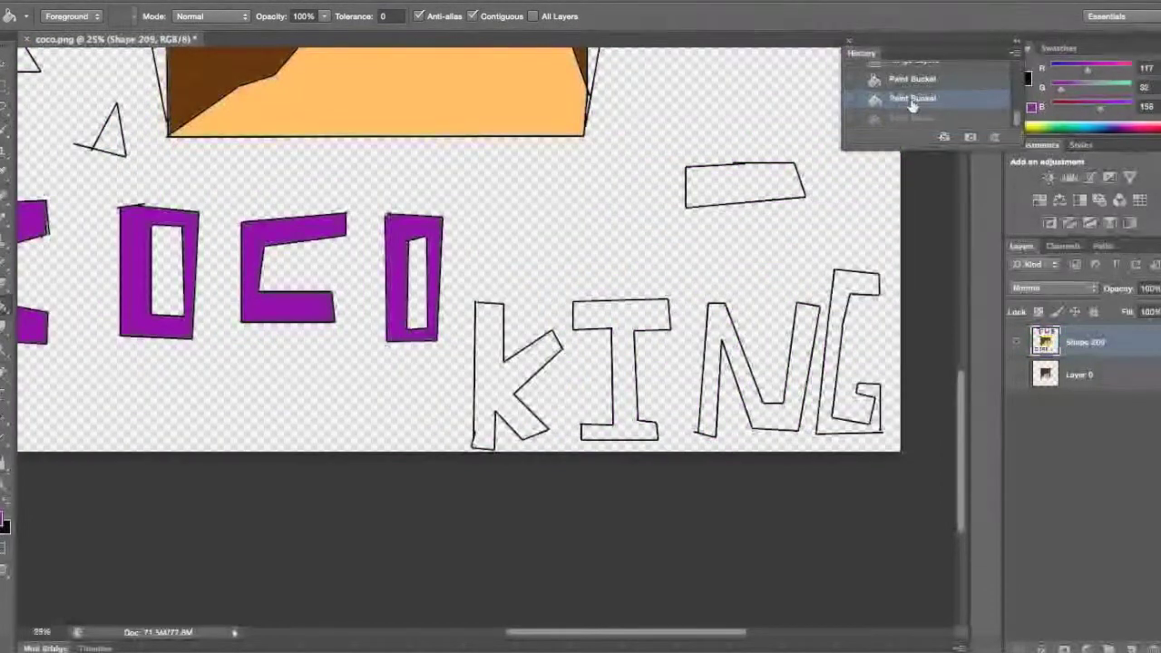
{"action": "key", "text": "u"}
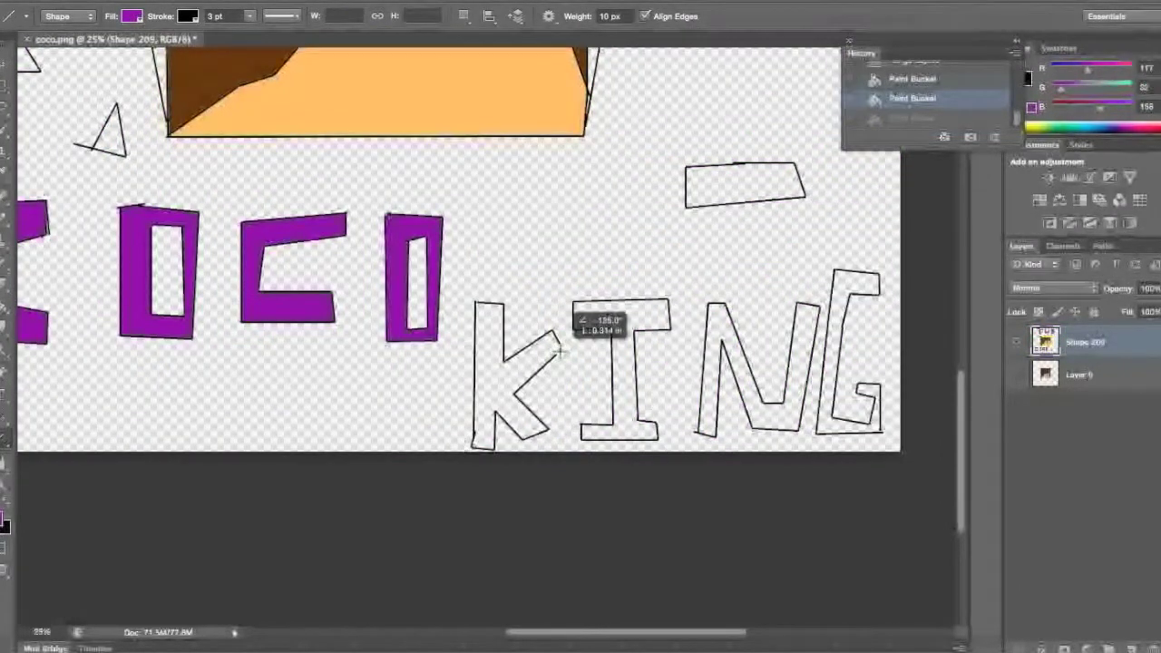
{"action": "left_click_drag", "start_coordinate": [564, 347], "coordinate": [555, 333]}
{"action": "left_click_drag", "start_coordinate": [476, 302], "coordinate": [481, 300]}
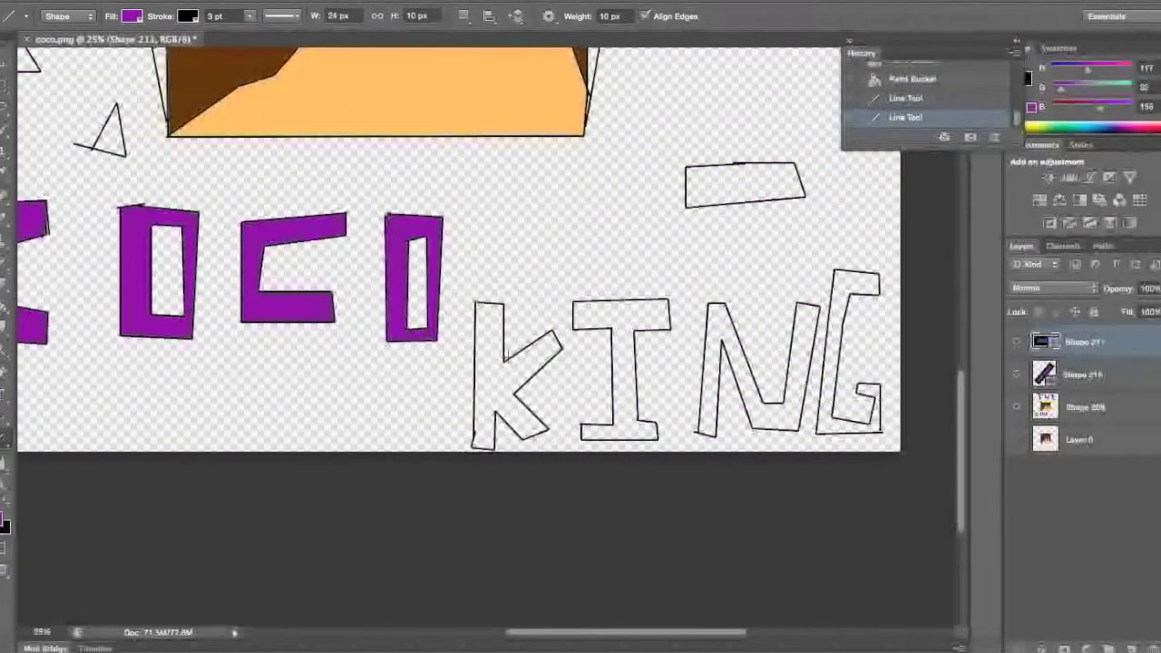
- Merge the two line layers drawn on the K into the artwork layer
{"action": "key", "text": "g"}
{"action": "left_click", "coordinate": [1086, 412]}
{"action": "left_click", "coordinate": [1083, 346]}
{"action": "left_click", "coordinate": [1101, 434], "text": "shift"}
{"action": "left_click", "coordinate": [1091, 414]}
{"action": "left_click", "coordinate": [1087, 341]}
{"action": "left_click", "coordinate": [1093, 399], "text": "shift"}
{"action": "key", "text": "super+e"}
- Fill the letters K, I and N of KING with purple
{"action": "left_click", "coordinate": [508, 392]}
{"action": "left_click", "coordinate": [630, 390]}
{"action": "left_click", "coordinate": [712, 408]}
- Close the gap at the G's lower right corner with a line about 14 by 28 px, merge it and fill the letter with purple
{"action": "left_click", "coordinate": [825, 403]}
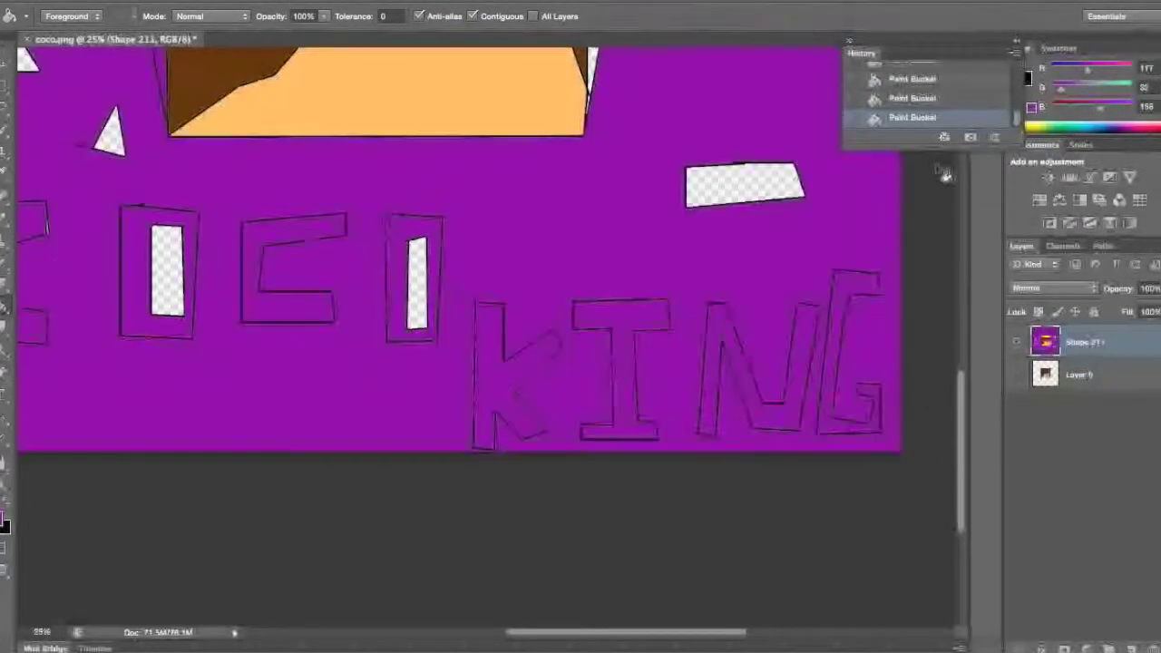
{"action": "key", "text": "super+z"}
{"action": "key", "text": "u"}
{"action": "mouse_move", "coordinate": [882, 433]}
{"action": "left_mouse_down"}
{"action": "mouse_move", "coordinate": [887, 416]}
{"action": "mouse_move", "coordinate": [886, 426]}
{"action": "left_mouse_up"}
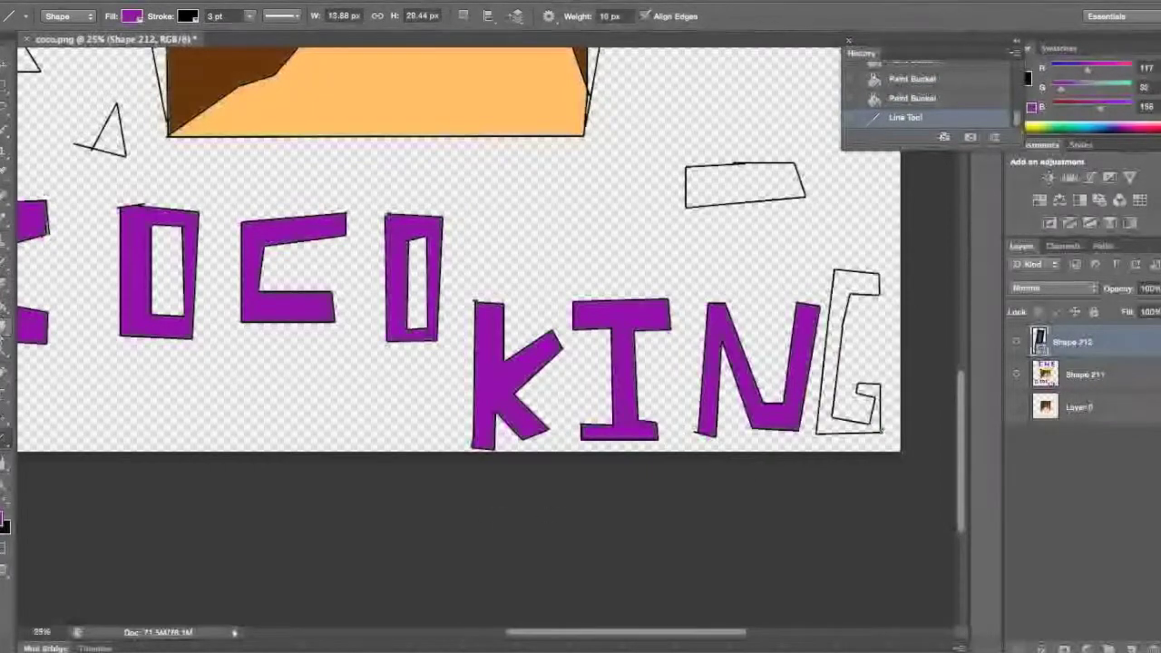
{"action": "key", "text": "g"}
{"action": "key", "text": "super+e"}
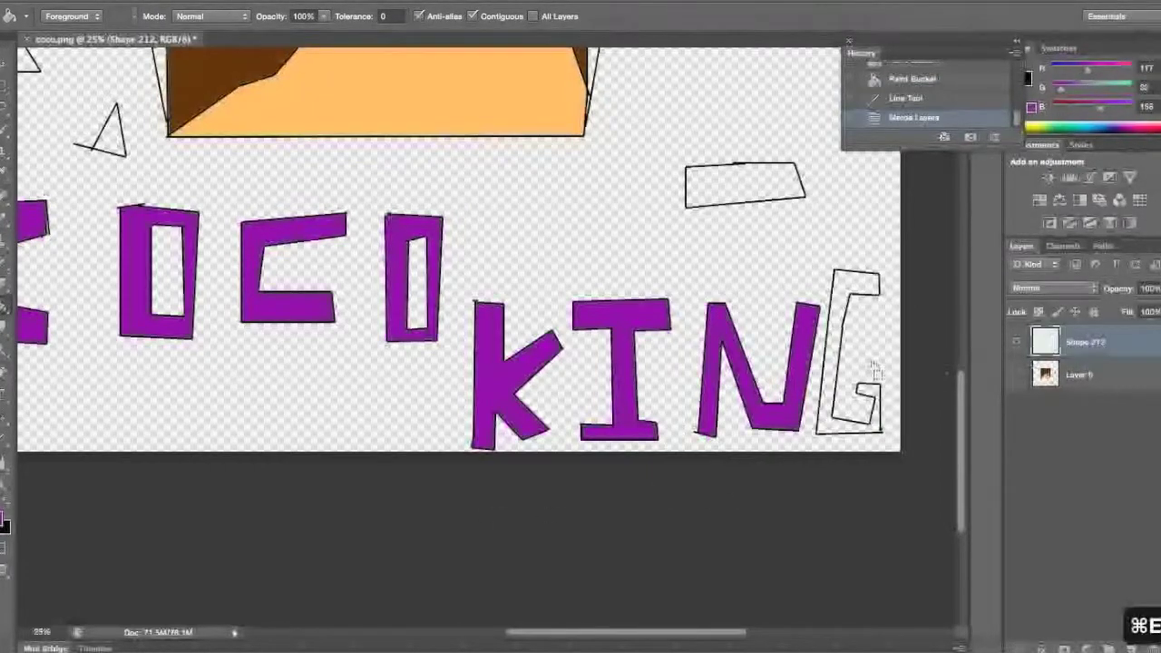
{"action": "left_click", "coordinate": [832, 404]}
- Sample the blue half of the eye as the foreground colour for filling the side flaps
{"action": "scroll", "coordinate": [725, 168], "scroll_direction": "up", "scroll_amount": 5}
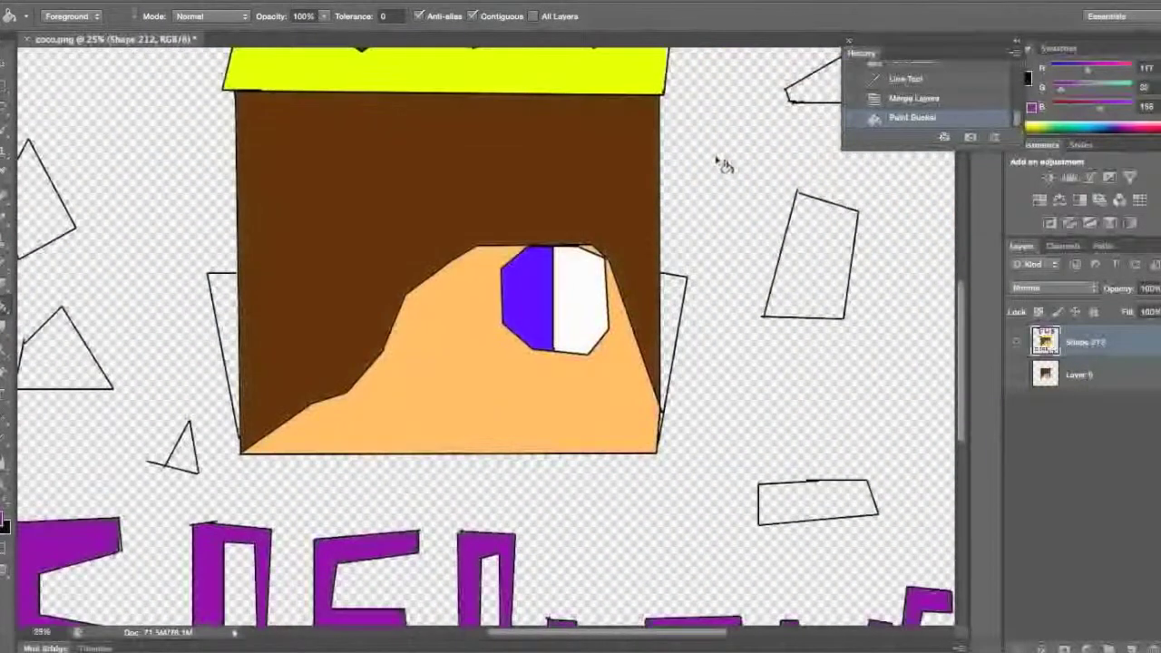
{"action": "key", "text": "i"}
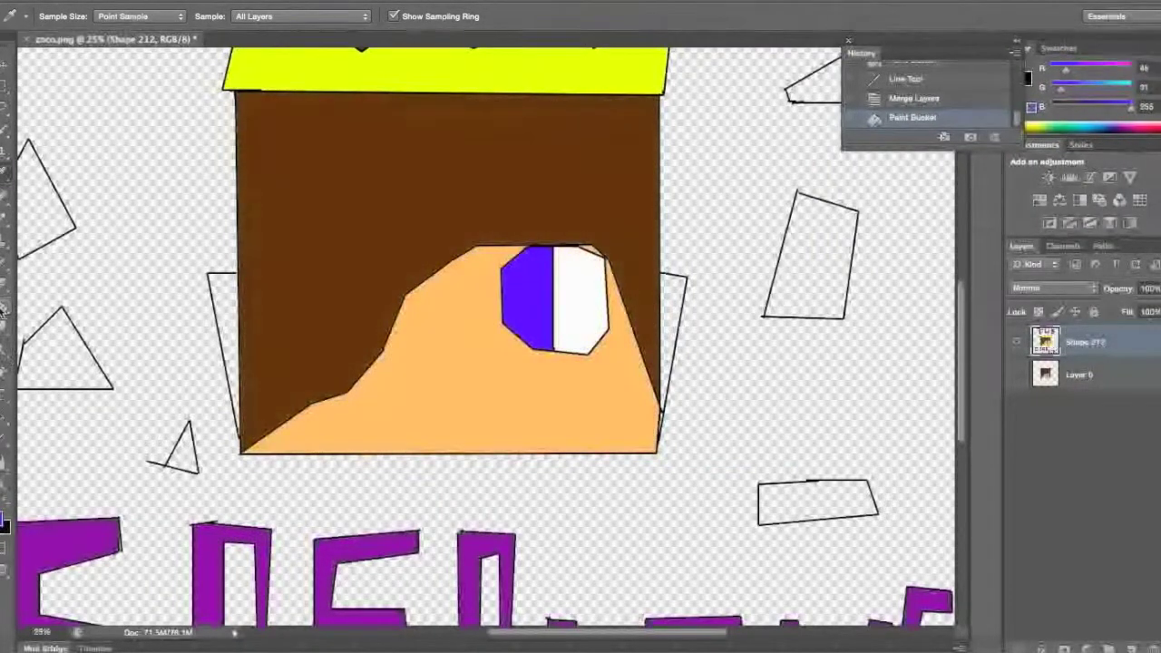
{"action": "key", "text": "g"}
- Try to fill both side flaps of the head with blue and revert the fills
{"action": "left_click", "coordinate": [227, 312]}
{"action": "left_click", "coordinate": [857, 97]}
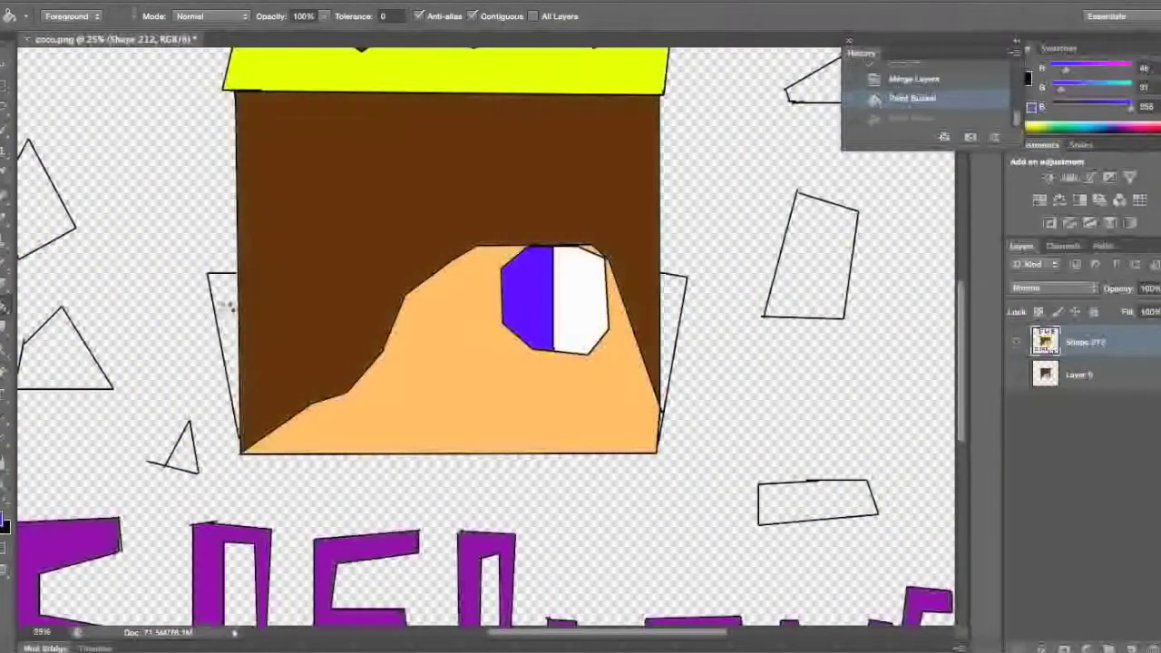
{"action": "left_click", "coordinate": [229, 310]}
{"action": "left_click", "coordinate": [669, 312]}
{"action": "left_click", "coordinate": [661, 414]}
{"action": "left_click", "coordinate": [626, 327]}
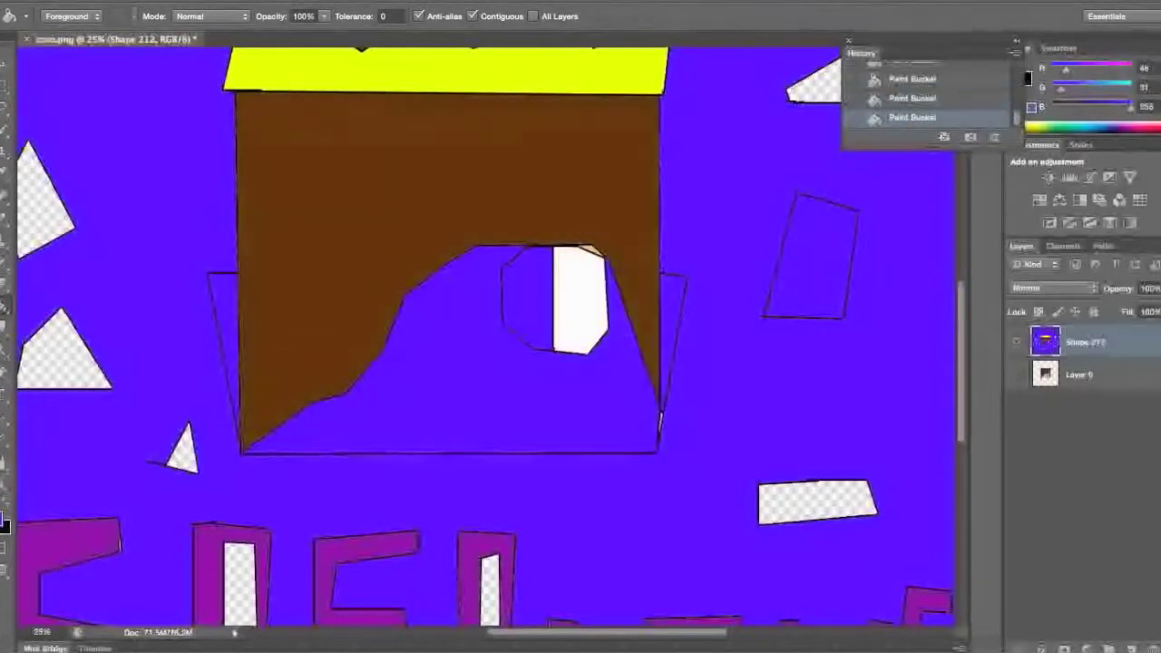
{"action": "left_click", "coordinate": [929, 100]}
{"action": "left_click", "coordinate": [926, 80]}
{"action": "scroll", "coordinate": [923, 71], "scroll_direction": "up", "scroll_amount": 1}
{"action": "left_click", "coordinate": [921, 71]}
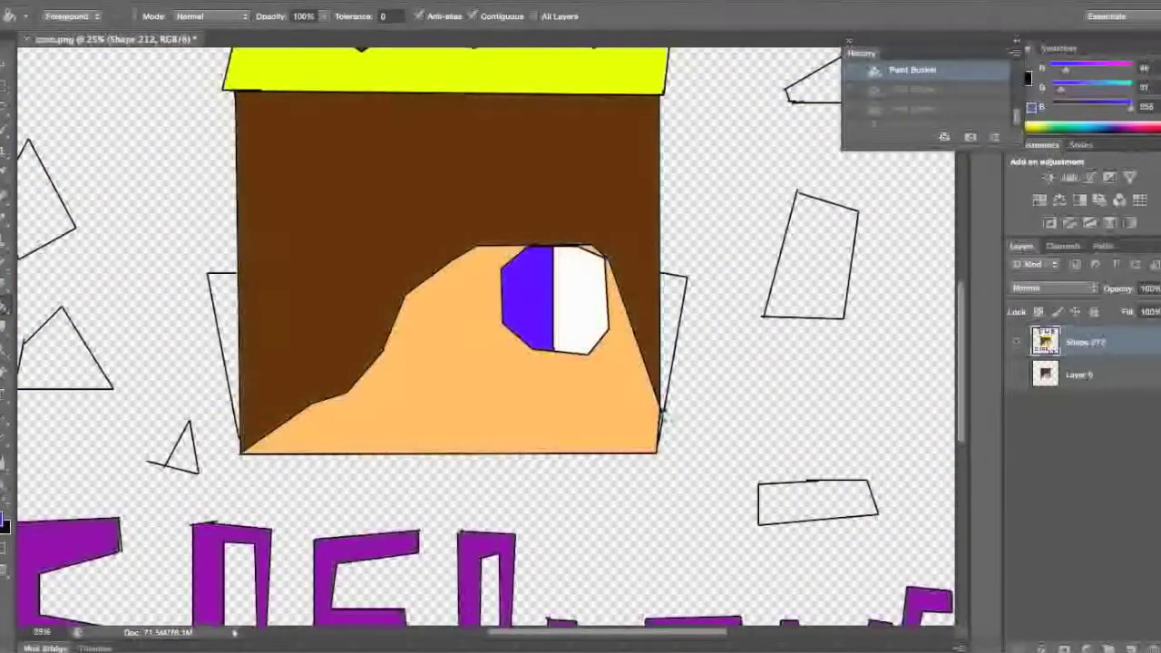
{"action": "left_click", "coordinate": [669, 418]}
{"action": "left_click", "coordinate": [880, 97]}
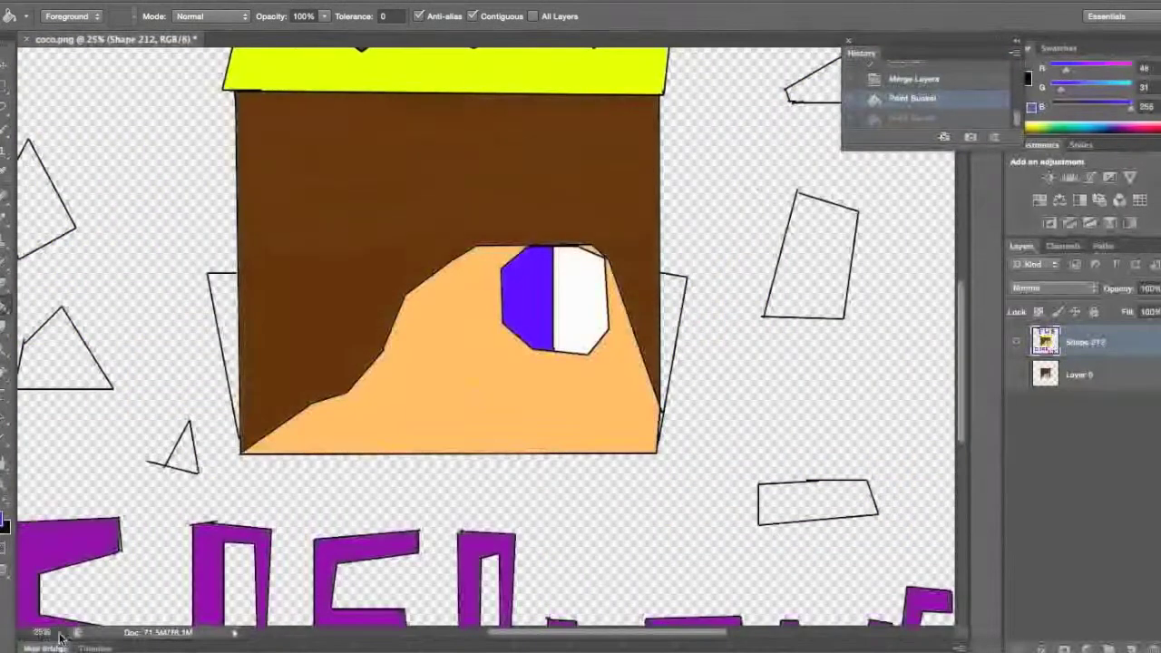
- Fill the flap on the right side of the head with blue, including the narrow sliver beside the chin
{"action": "key", "text": "Return"}
{"action": "scroll", "coordinate": [653, 403], "scroll_direction": "right", "scroll_amount": 20}
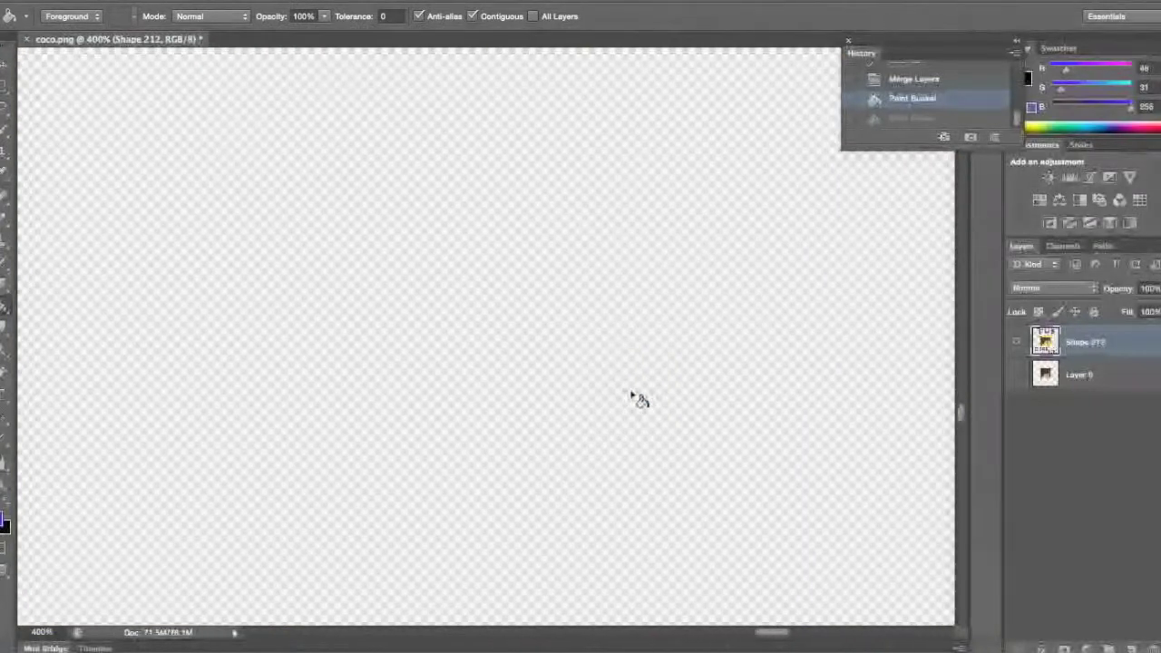
{"action": "left_click_drag", "start_coordinate": [772, 635], "coordinate": [731, 632]}
{"action": "left_click_drag", "start_coordinate": [959, 415], "coordinate": [960, 433]}
{"action": "left_click", "coordinate": [499, 261]}
{"action": "left_click", "coordinate": [503, 366]}
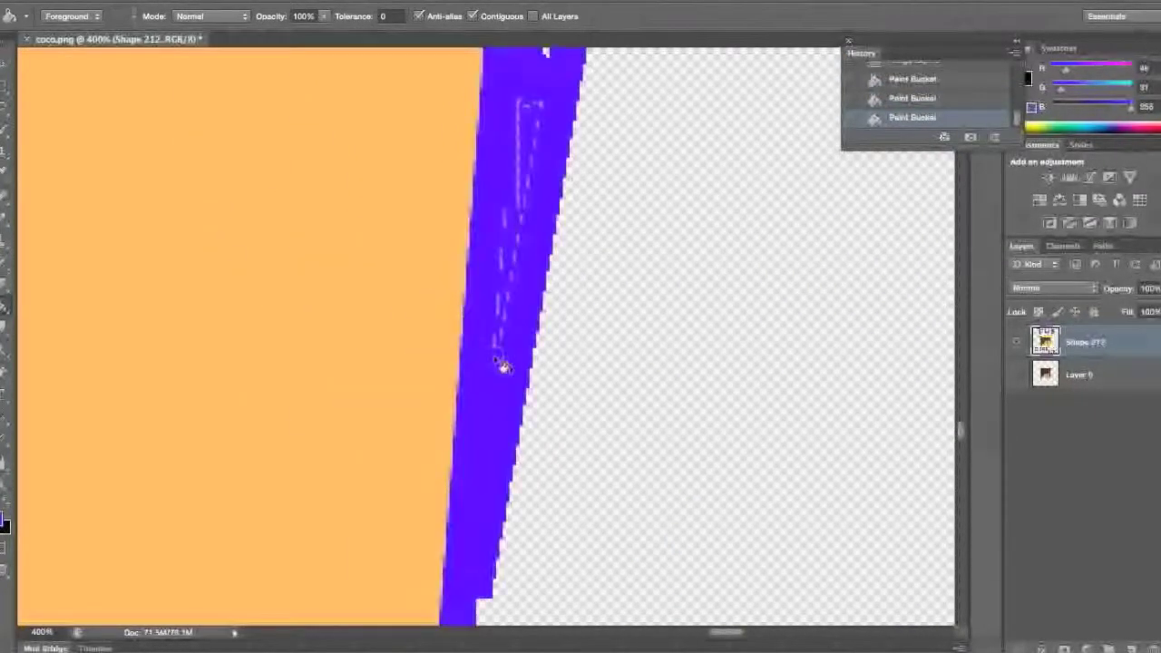
{"action": "left_click", "coordinate": [892, 98]}
{"action": "scroll", "coordinate": [547, 218], "scroll_direction": "up", "scroll_amount": 10}
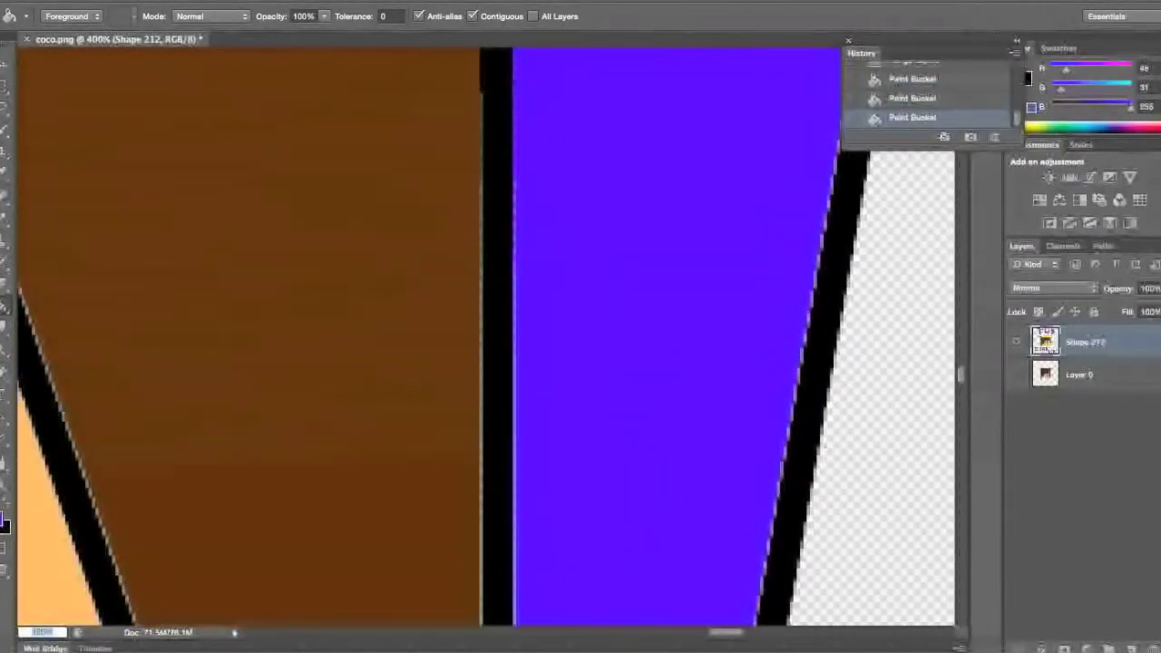
{"action": "type", "text": "25"}
{"action": "key", "text": "Return"}
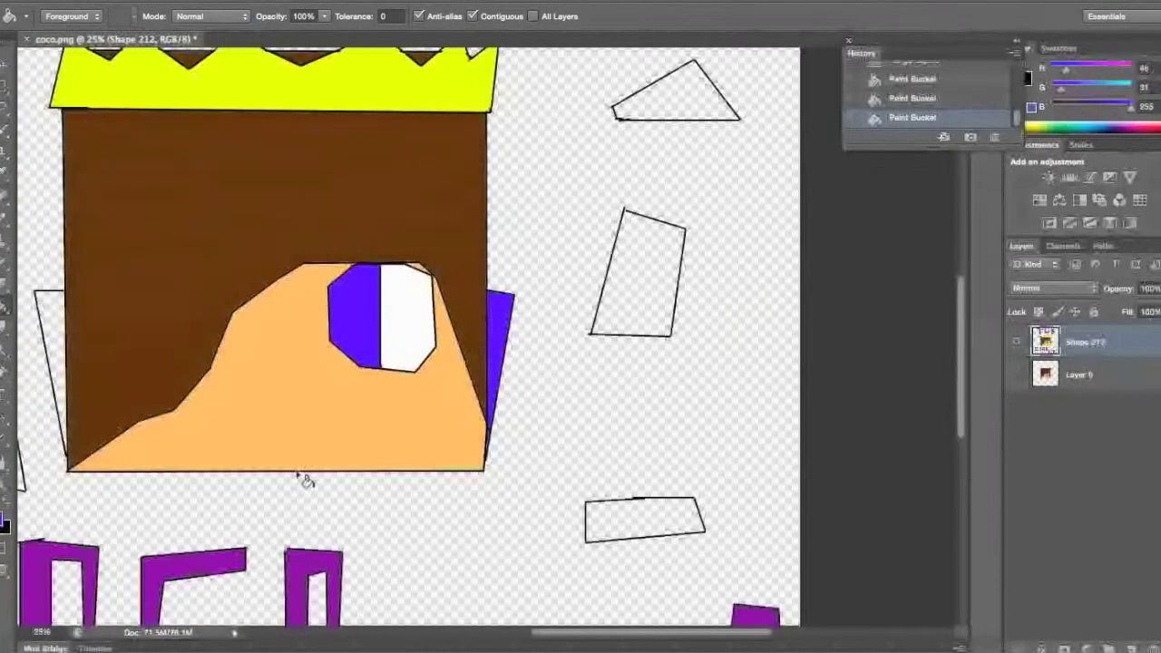
- Close the gap where the left flap's top edge meets the head with a line about 16 by 10 px
{"action": "scroll", "coordinate": [262, 396], "scroll_direction": "left", "scroll_amount": 10}
{"action": "scroll", "coordinate": [262, 396], "scroll_direction": "right", "scroll_amount": 2}
{"action": "left_click", "coordinate": [512, 305]}
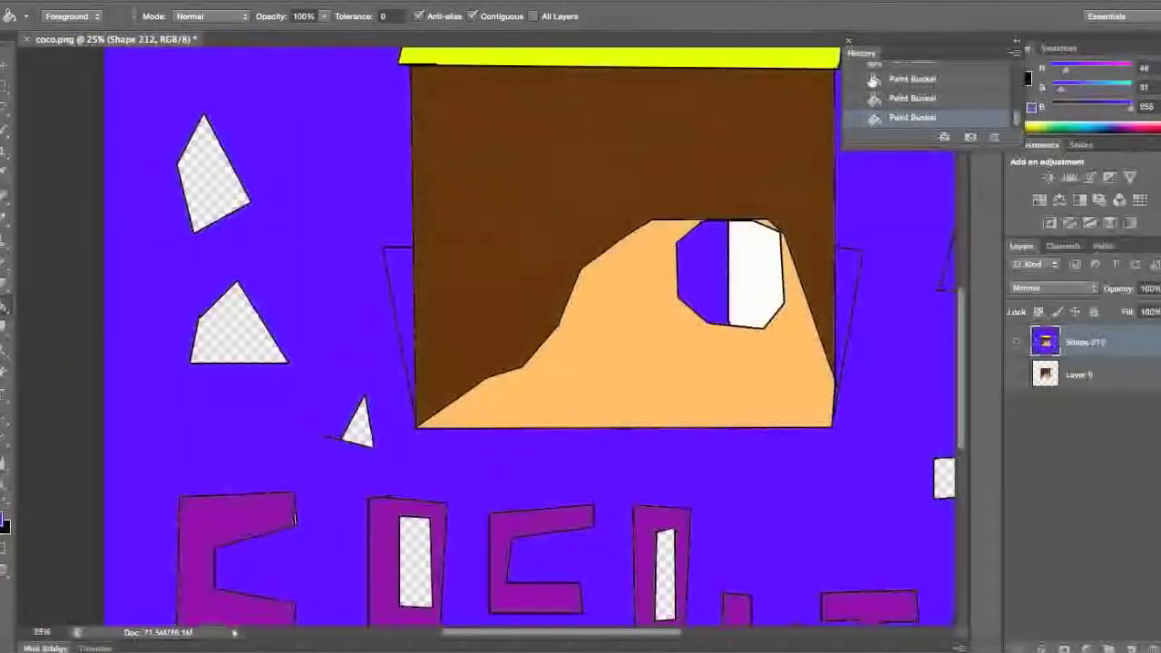
{"action": "key", "text": "super+z"}
{"action": "key", "text": "u"}
{"action": "left_click_drag", "start_coordinate": [411, 245], "coordinate": [414, 247]}
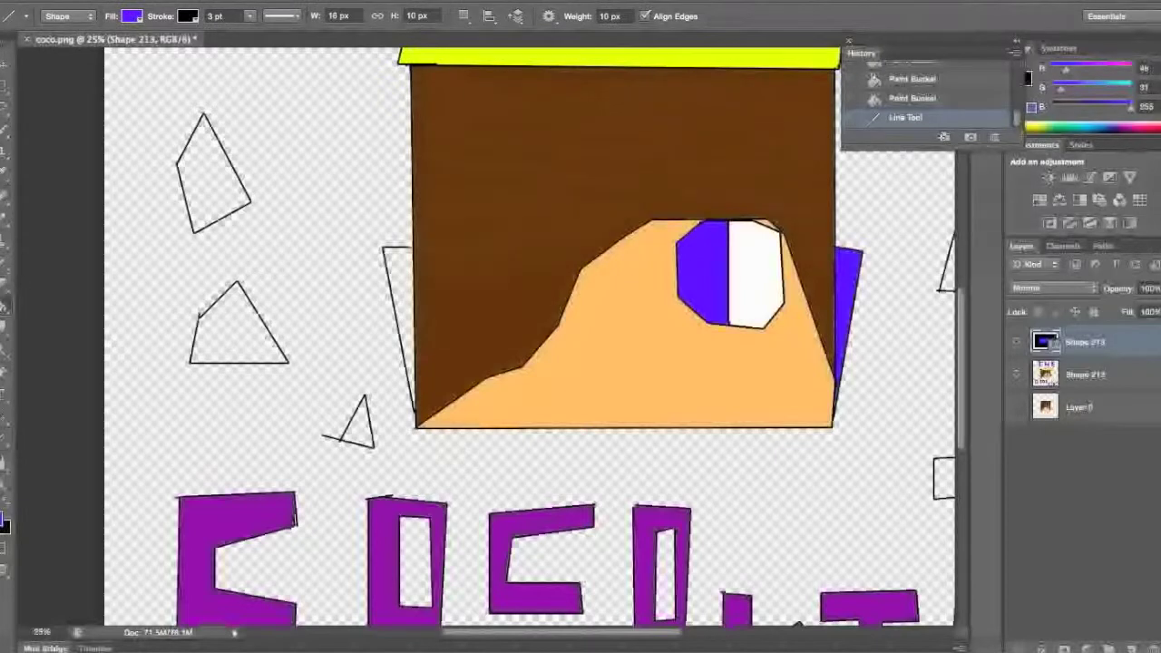
- Merge the gap-closing line into the artwork layer, try to fill the left flap with blue, and revert the fill
{"action": "key", "text": "g"}
{"action": "left_click", "coordinate": [1079, 374], "text": "shift"}
{"action": "key", "text": "super+e"}
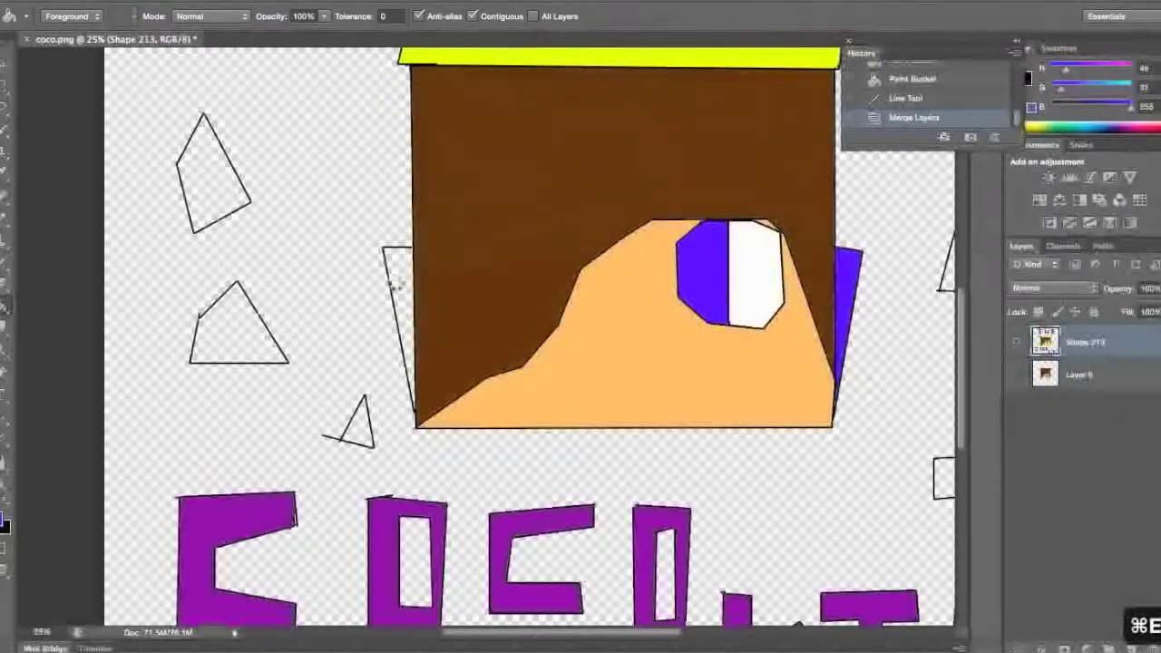
{"action": "left_click", "coordinate": [403, 292]}
{"action": "left_click", "coordinate": [920, 100]}
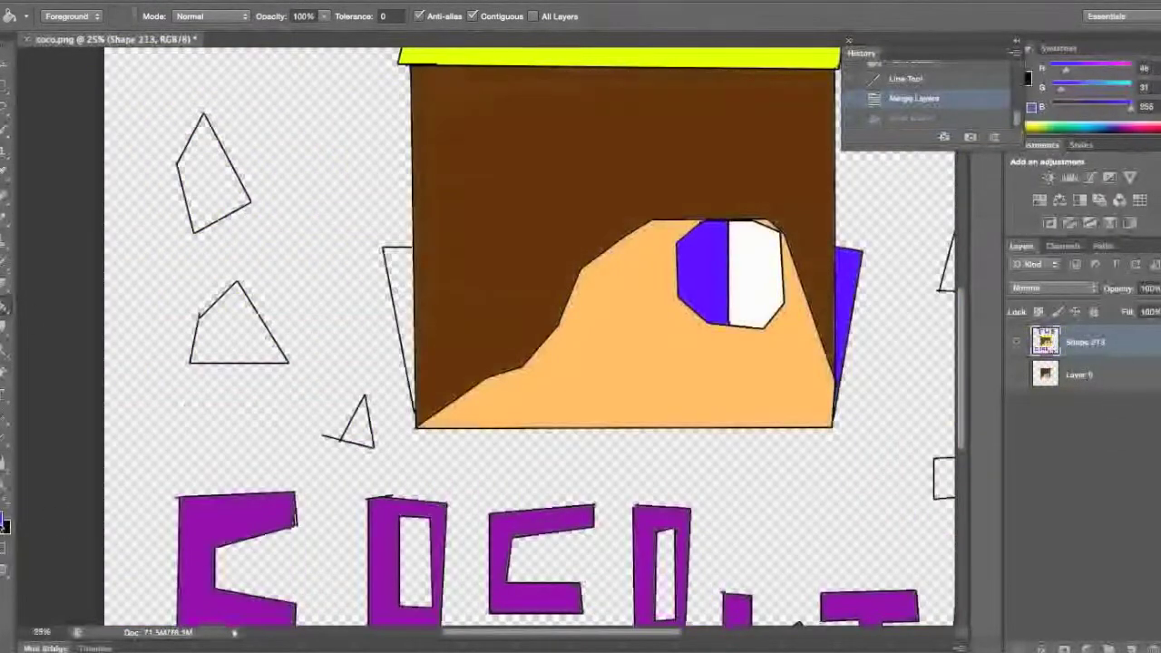
{"action": "key", "text": "u"}
{"action": "left_click_drag", "start_coordinate": [411, 246], "coordinate": [415, 246]}
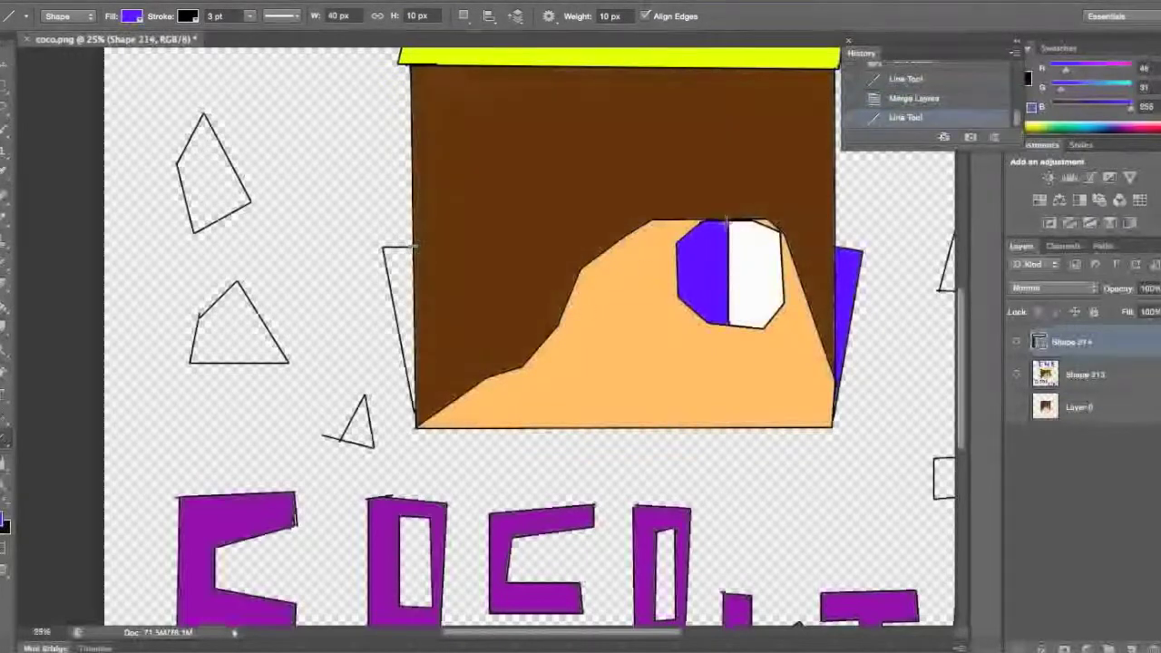
{"action": "key", "text": "BackSpace"}
- Set the line fill to black and bridge the left flap's top edge to the head with a line about 29 by 14 px
{"action": "left_click", "coordinate": [132, 15]}
{"action": "left_click", "coordinate": [73, 95]}
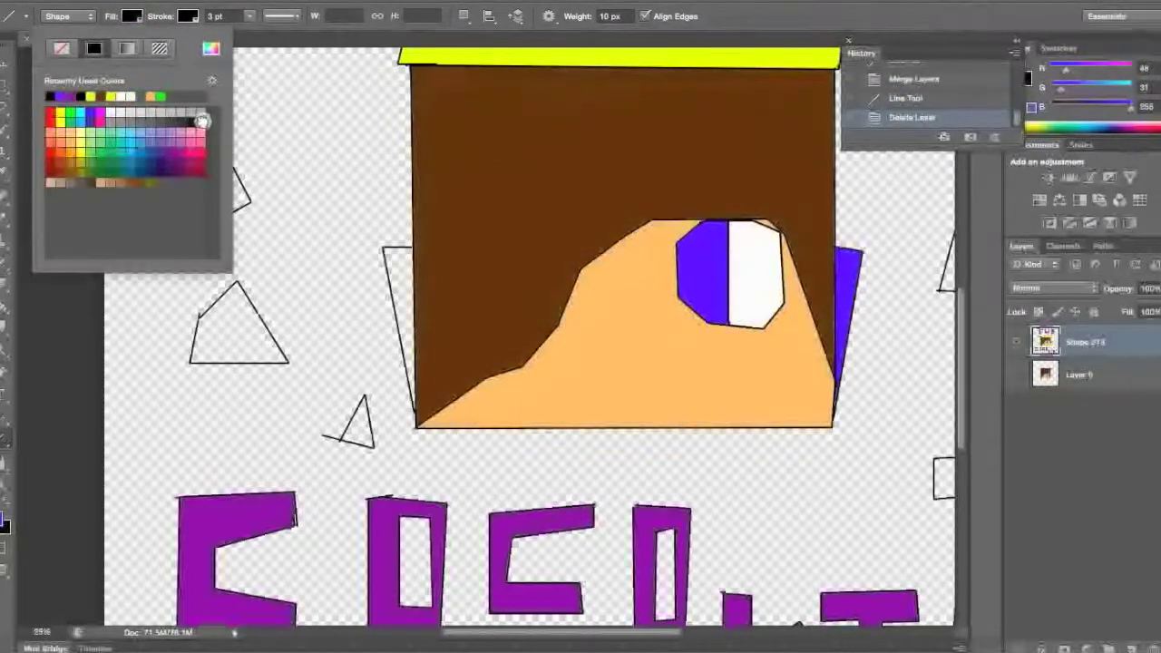
{"action": "left_click_drag", "start_coordinate": [410, 246], "coordinate": [417, 243]}
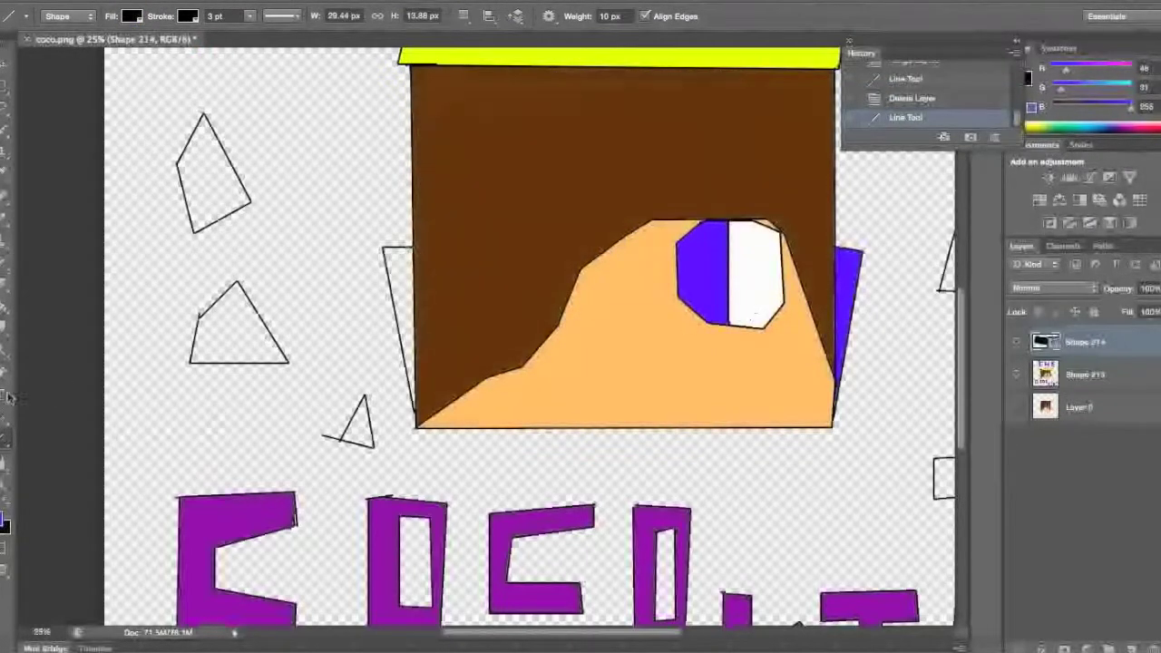
- Merge the black bridging line into the artwork layer and fill the flap on the left side of the head with blue
{"action": "left_click", "coordinate": [5, 306]}
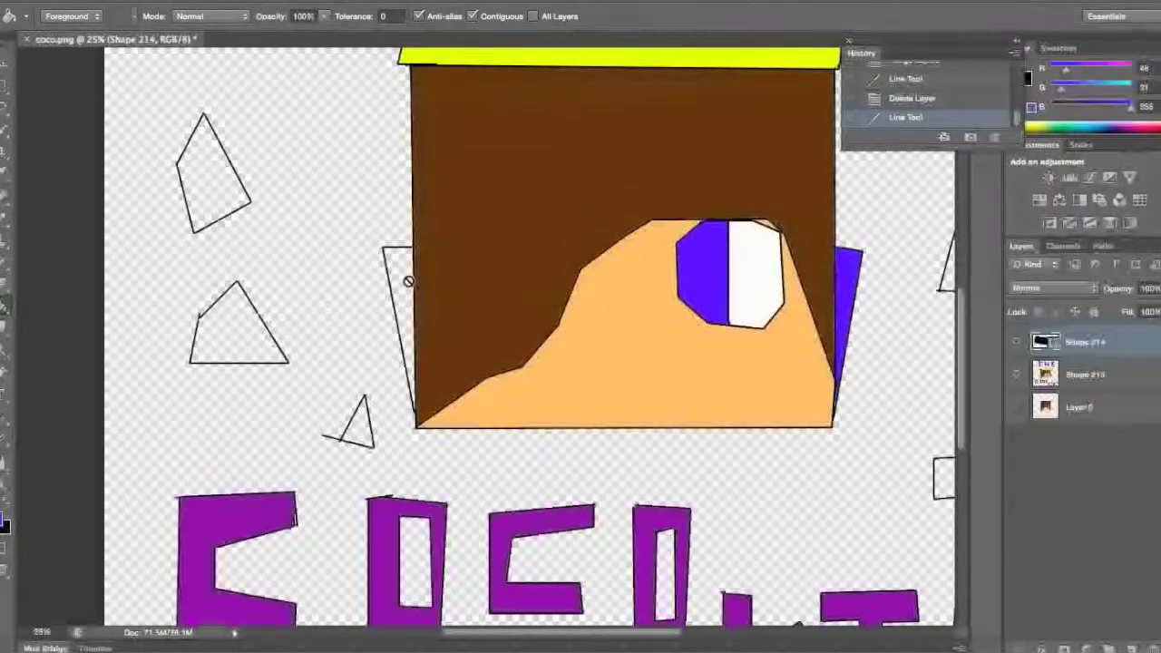
{"action": "left_click", "coordinate": [1087, 385], "text": "shift"}
{"action": "key", "text": "super+e"}
{"action": "left_click", "coordinate": [402, 306]}
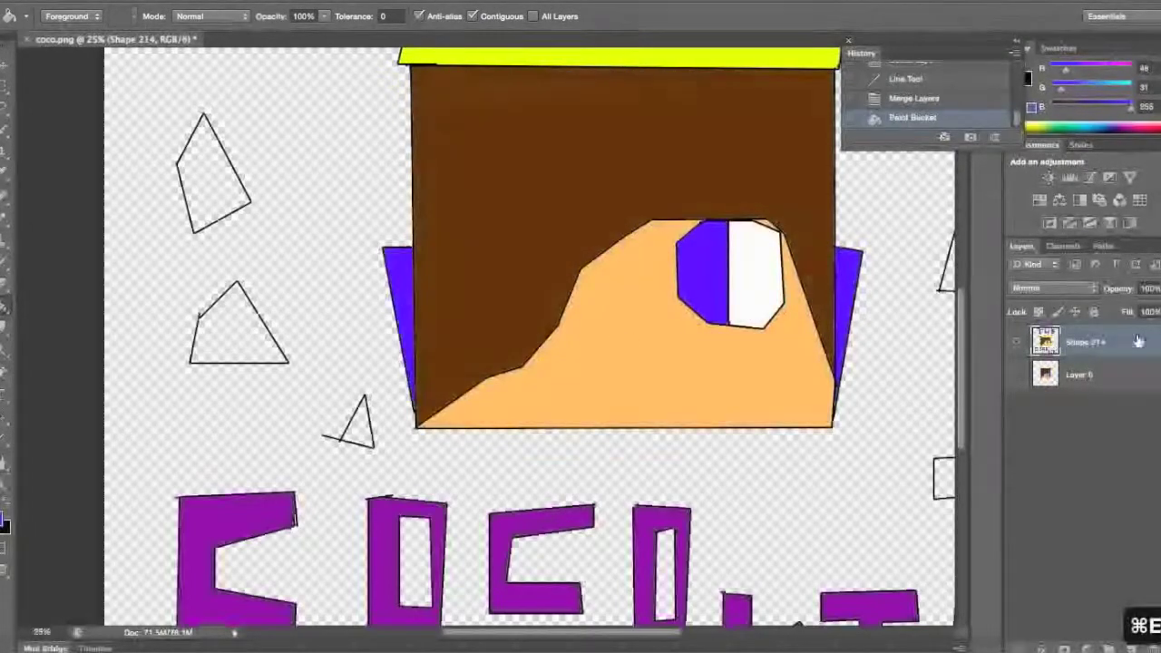
- Fill three shards with blue: the triangle right of the crown, the upper one left of the head, and the bar above KING
{"action": "scroll", "coordinate": [803, 263], "scroll_direction": "right", "scroll_amount": 3}
{"action": "scroll", "coordinate": [802, 263], "scroll_direction": "up", "scroll_amount": 2}
{"action": "scroll", "coordinate": [807, 264], "scroll_direction": "up", "scroll_amount": 3}
{"action": "scroll", "coordinate": [807, 265], "scroll_direction": "right", "scroll_amount": 1}
{"action": "left_click", "coordinate": [857, 372]}
{"action": "scroll", "coordinate": [689, 395], "scroll_direction": "down", "scroll_amount": 2}
{"action": "scroll", "coordinate": [689, 394], "scroll_direction": "left", "scroll_amount": 4}
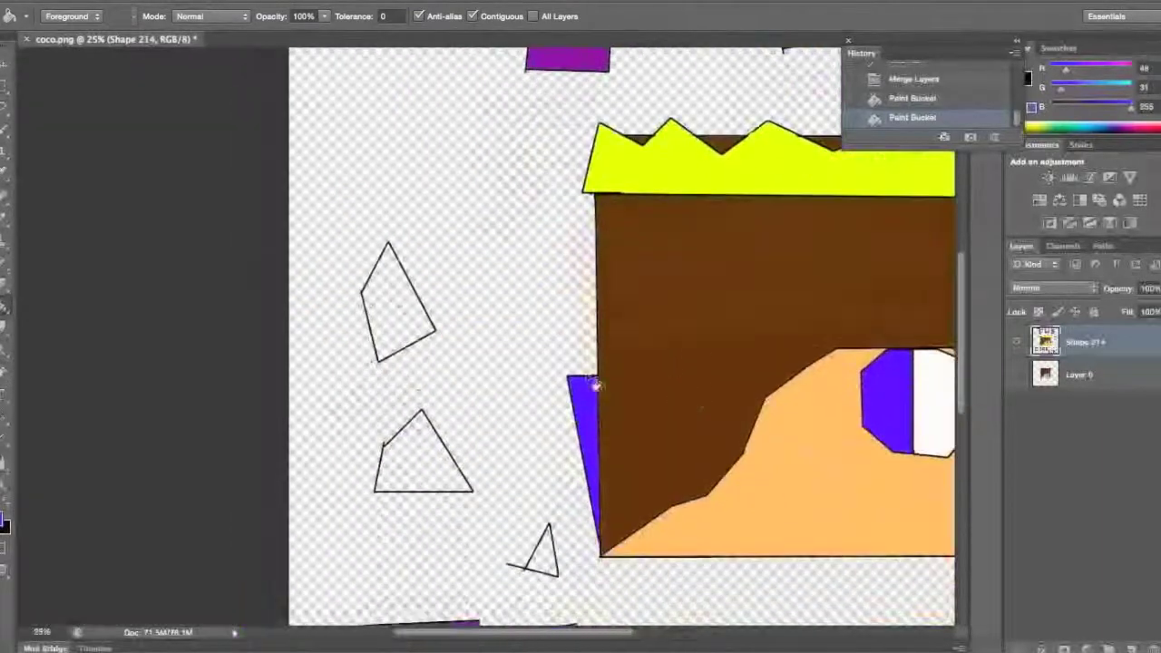
{"action": "left_click", "coordinate": [400, 304]}
{"action": "scroll", "coordinate": [404, 308], "scroll_direction": "down", "scroll_amount": 2}
{"action": "scroll", "coordinate": [403, 308], "scroll_direction": "right", "scroll_amount": 1}
{"action": "scroll", "coordinate": [397, 302], "scroll_direction": "right", "scroll_amount": 5}
{"action": "scroll", "coordinate": [397, 302], "scroll_direction": "down", "scroll_amount": 1}
{"action": "left_click", "coordinate": [680, 383]}
- Set the foreground colour to yellow f6ff00 and fill the transparent background around the head and lettering
{"action": "left_click", "coordinate": [7, 508]}
{"action": "left_click", "coordinate": [4, 522]}
{"action": "left_click", "coordinate": [537, 189]}
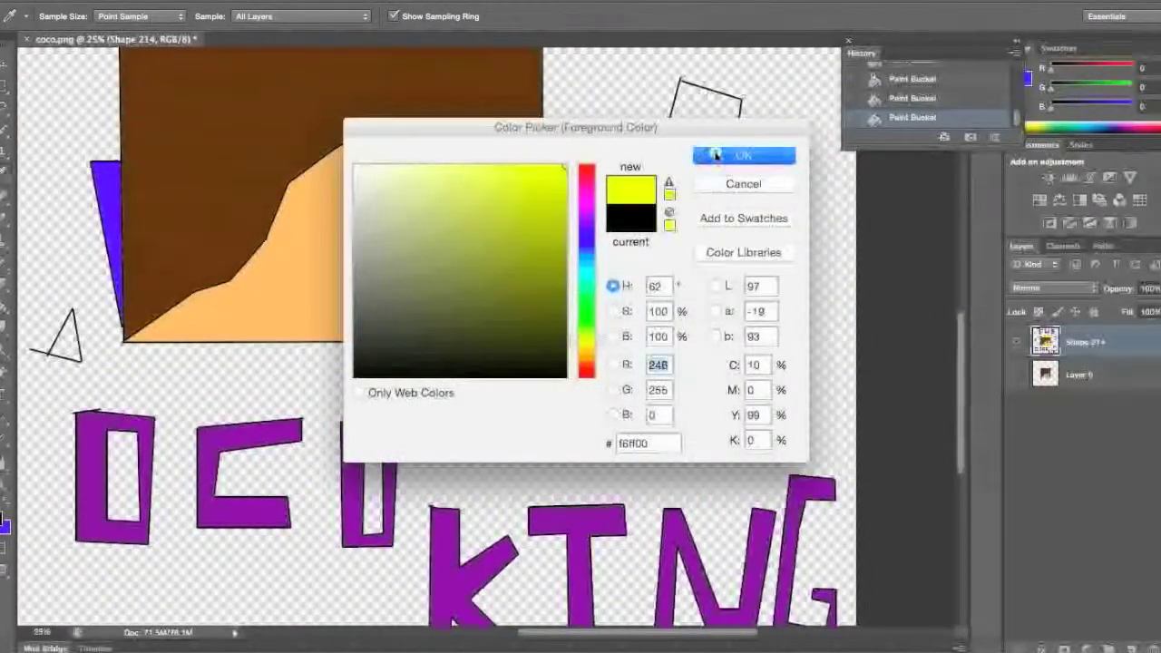
{"action": "left_click", "coordinate": [746, 155]}
{"action": "left_click", "coordinate": [756, 122]}
- Fill the remaining empty shards and the openings inside both O letters of COCO with yellow
{"action": "scroll", "coordinate": [630, 275], "scroll_direction": "left", "scroll_amount": 4}
{"action": "scroll", "coordinate": [629, 275], "scroll_direction": "down", "scroll_amount": 2}
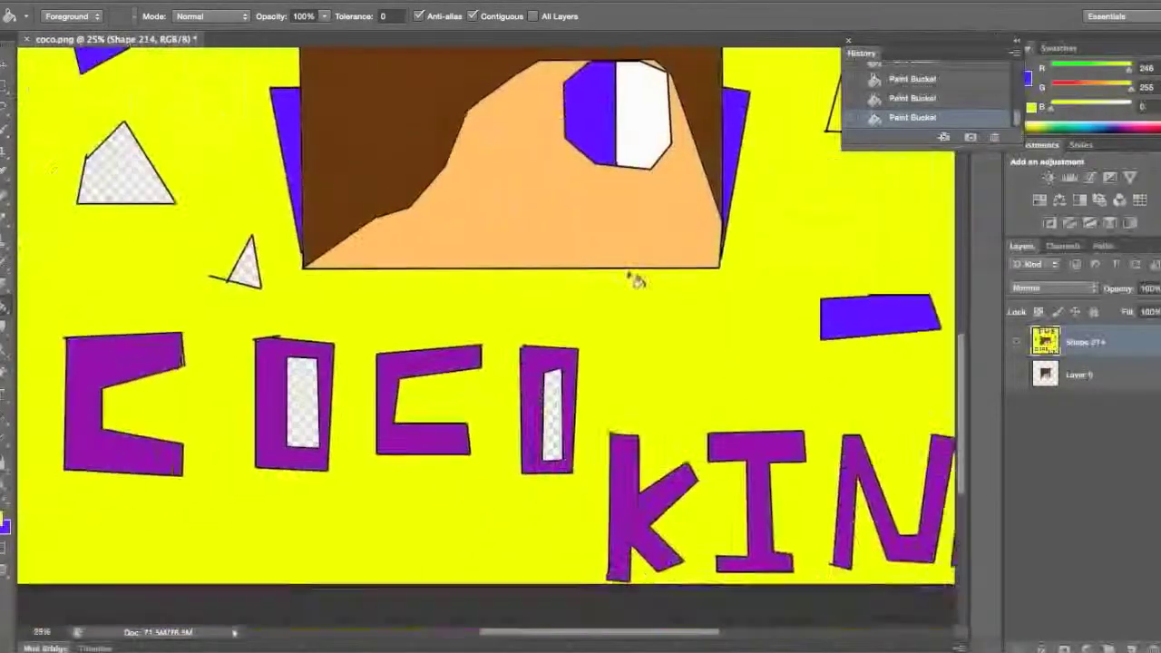
{"action": "scroll", "coordinate": [634, 277], "scroll_direction": "left", "scroll_amount": 4}
{"action": "scroll", "coordinate": [635, 276], "scroll_direction": "up", "scroll_amount": 3}
{"action": "left_click", "coordinate": [301, 301]}
{"action": "left_click", "coordinate": [486, 521]}
{"action": "left_click", "coordinate": [731, 518]}
{"action": "scroll", "coordinate": [642, 511], "scroll_direction": "right", "scroll_amount": 4}
{"action": "scroll", "coordinate": [642, 511], "scroll_direction": "down", "scroll_amount": 2}
{"action": "scroll", "coordinate": [642, 510], "scroll_direction": "up", "scroll_amount": 5}
{"action": "scroll", "coordinate": [643, 510], "scroll_direction": "left", "scroll_amount": 2}
{"action": "scroll", "coordinate": [642, 511], "scroll_direction": "down", "scroll_amount": 5}
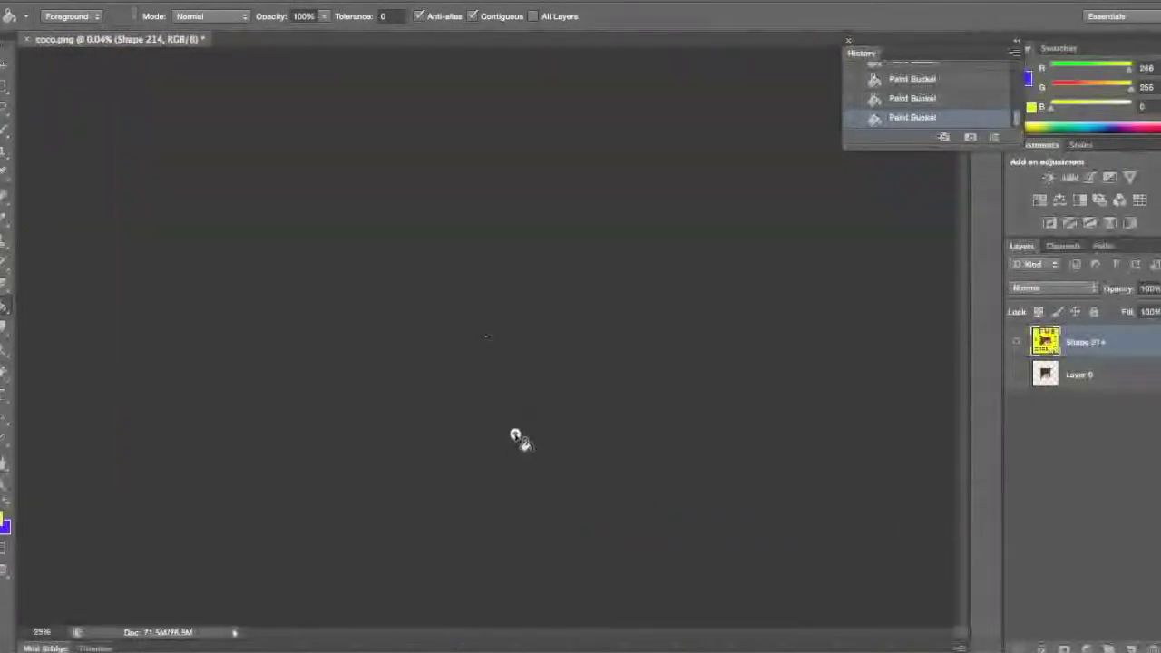
{"action": "left_click", "coordinate": [109, 0]}
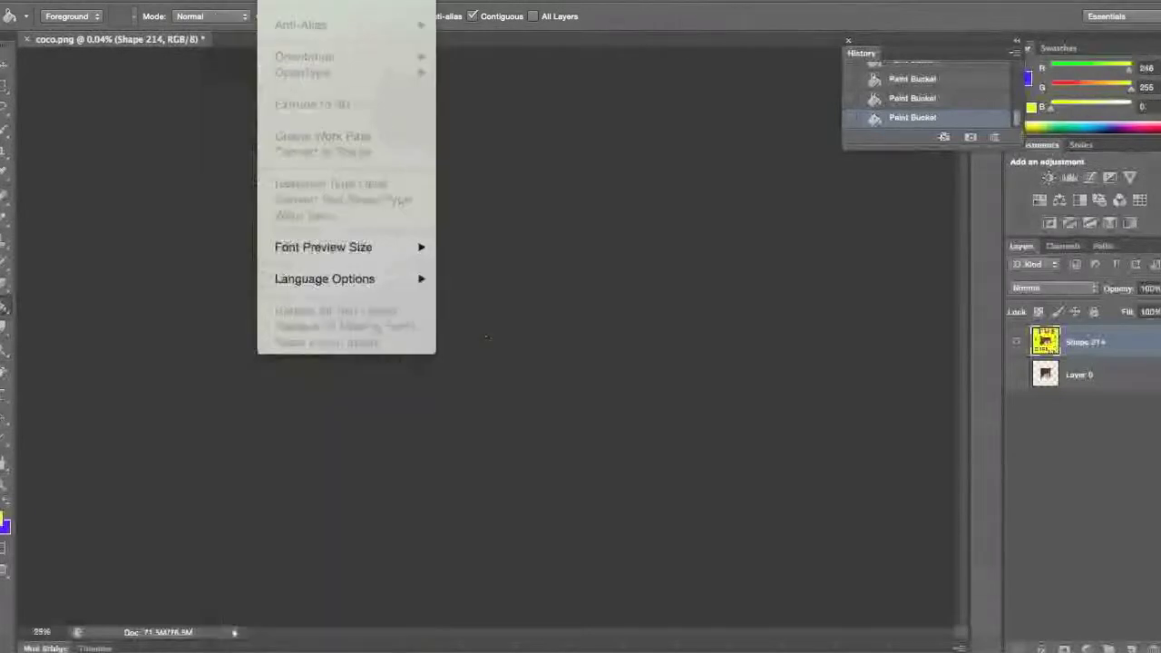
{"action": "mouse_move", "coordinate": [490, 0]}
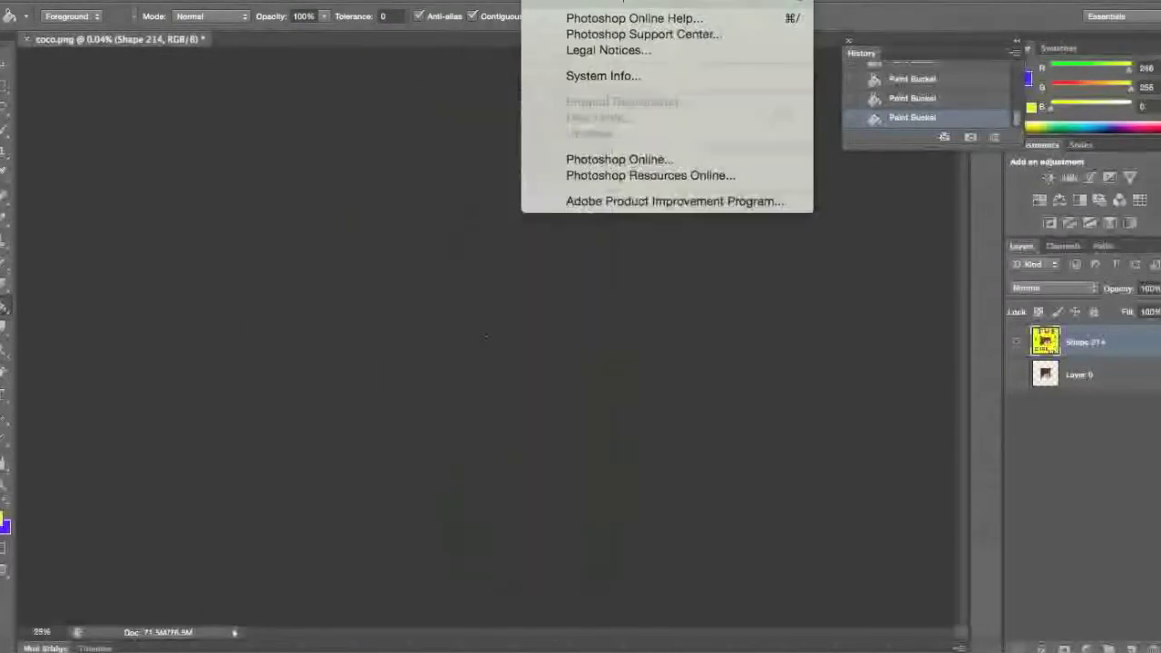
{"action": "left_click", "coordinate": [270, 298]}
{"action": "left_click", "coordinate": [578, 201]}
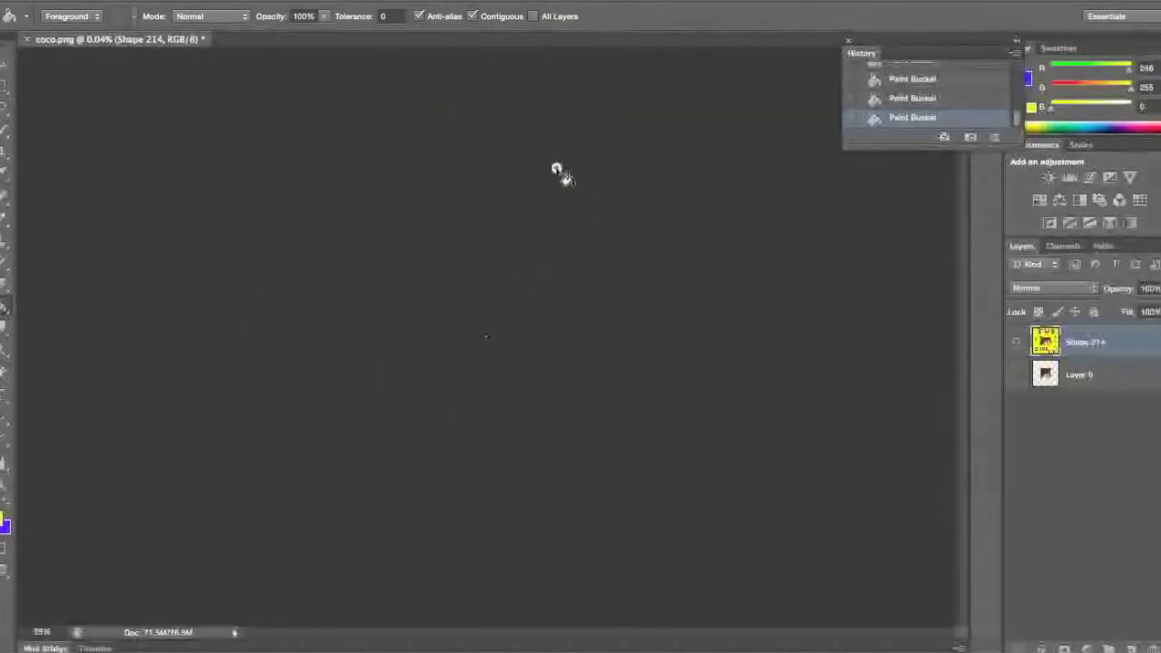
- Set the zoom to 100%, then 25%, and zoom out to 10% to examine the whole composition
{"action": "left_click", "coordinate": [43, 632]}
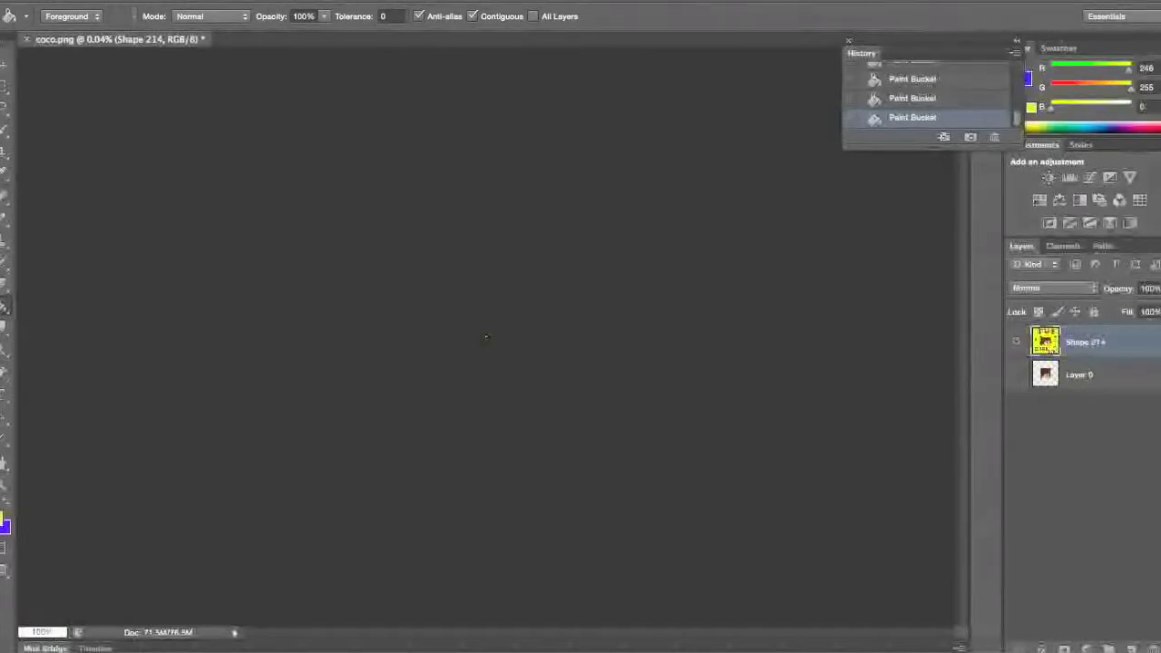
{"action": "key", "text": "Return"}
{"action": "type", "text": "2"}
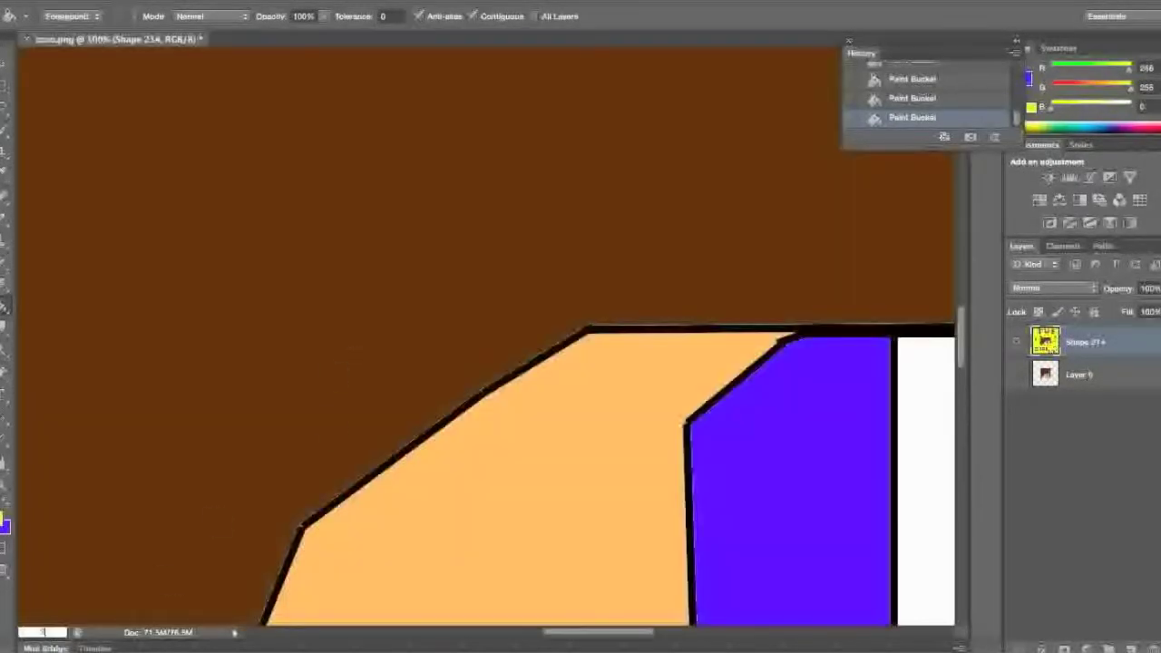
{"action": "type", "text": "5"}
{"action": "key", "text": "Return"}
{"action": "scroll", "coordinate": [467, 413], "scroll_direction": "down", "scroll_amount": 3}
{"action": "scroll", "coordinate": [467, 413], "scroll_direction": "left", "scroll_amount": 3}
{"action": "scroll", "coordinate": [467, 413], "scroll_direction": "right", "scroll_amount": 4}
{"action": "scroll", "coordinate": [271, 438], "scroll_direction": "down", "scroll_amount": 5}
{"action": "scroll", "coordinate": [269, 438], "scroll_direction": "up", "scroll_amount": 2}
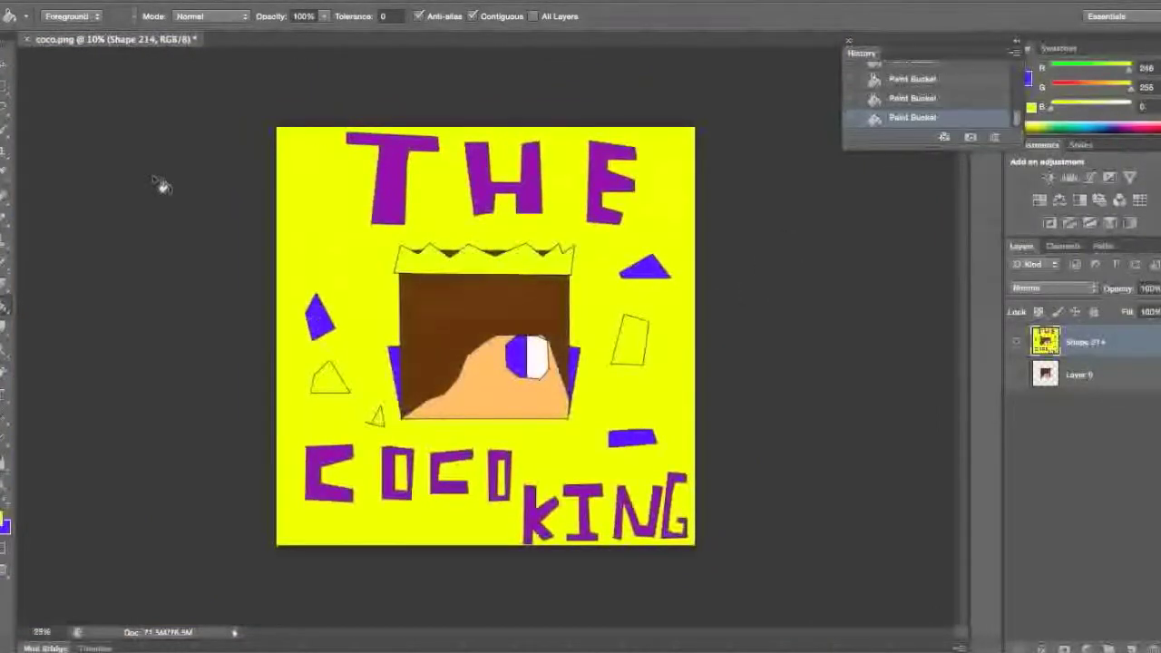